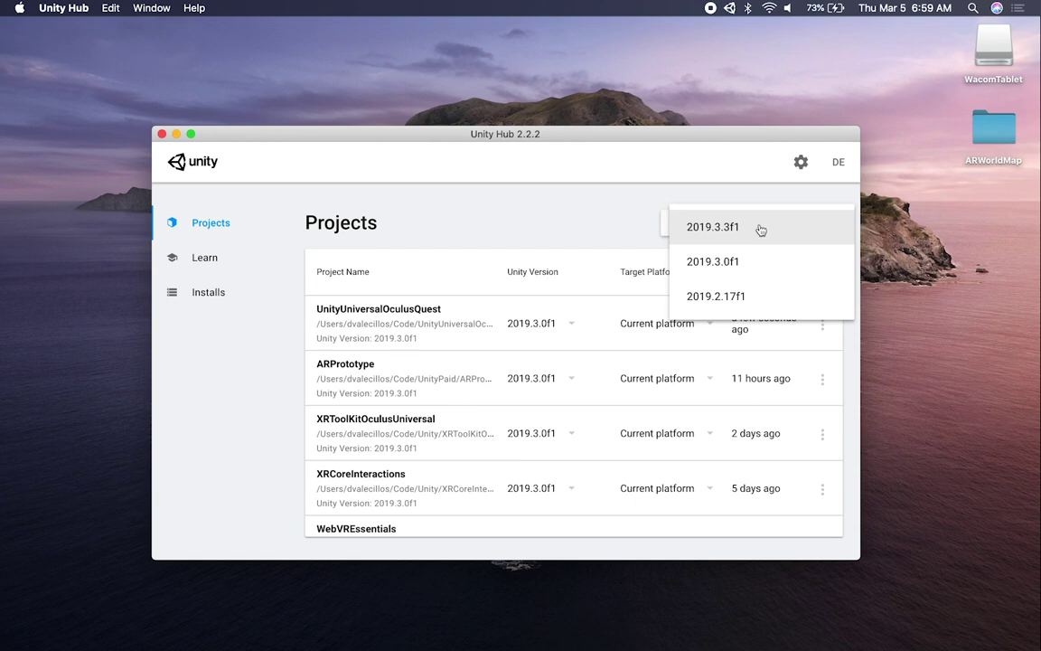
Choose Unity 2019.3.3f1 and the Universal Project Template, name it OculusQuestUniversalRP, and create it.
left_click(760, 227)
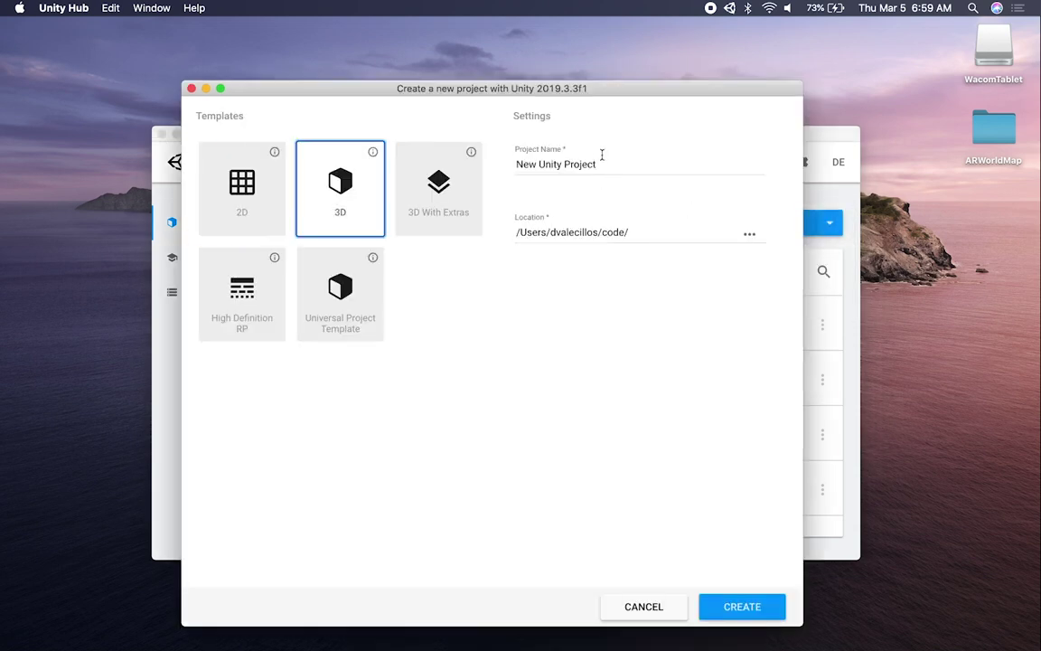
left_click(334, 310)
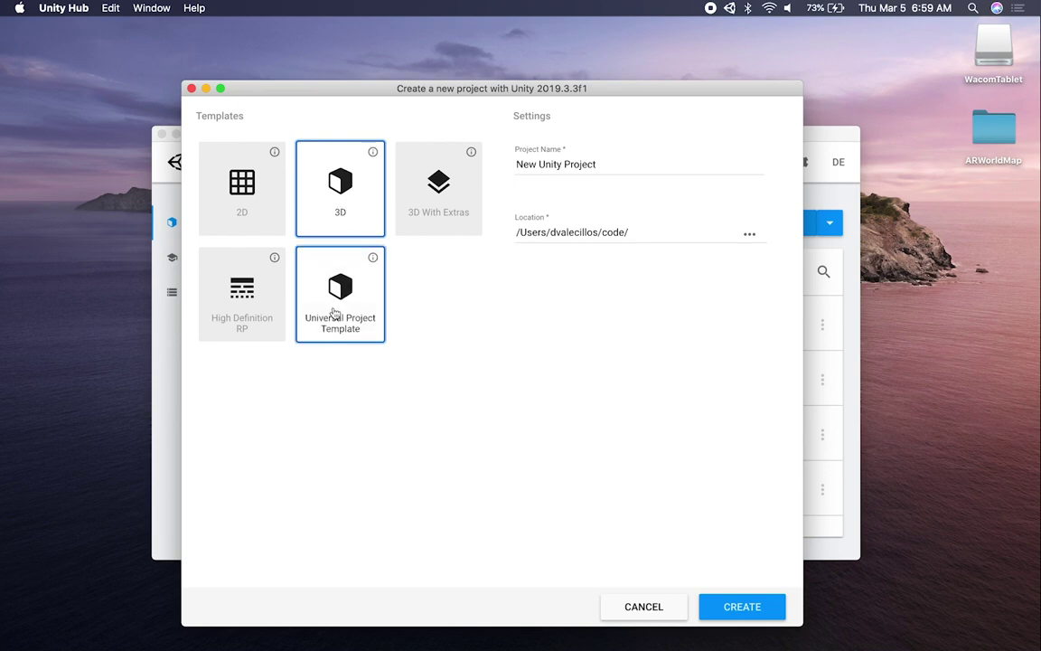
left_click_drag(637, 164, 456, 166)
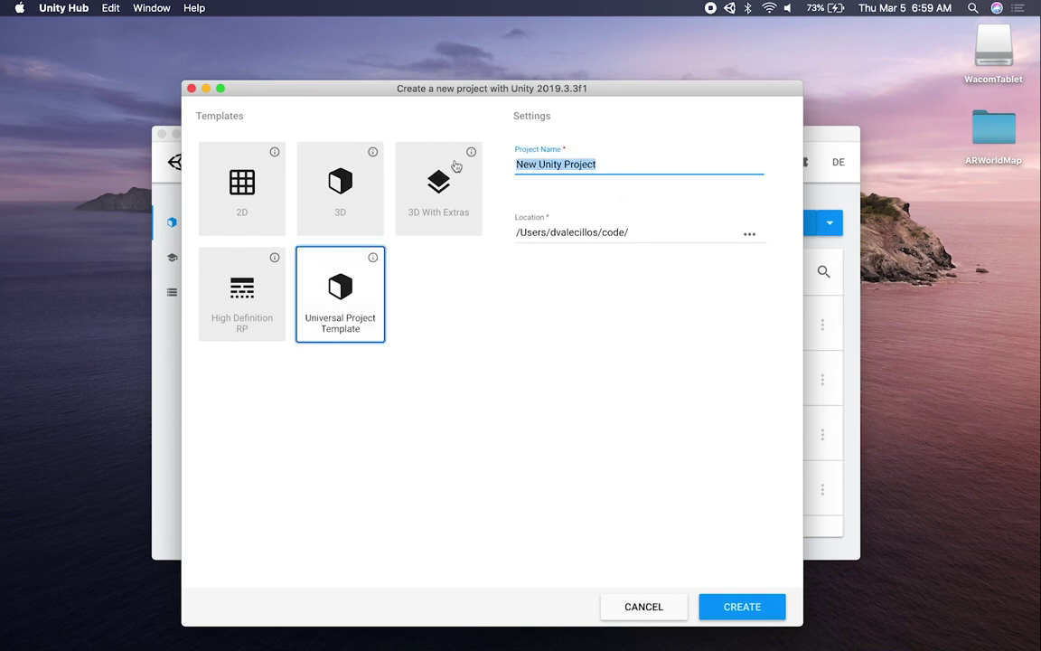
type("OculusQuestUniversalRP")
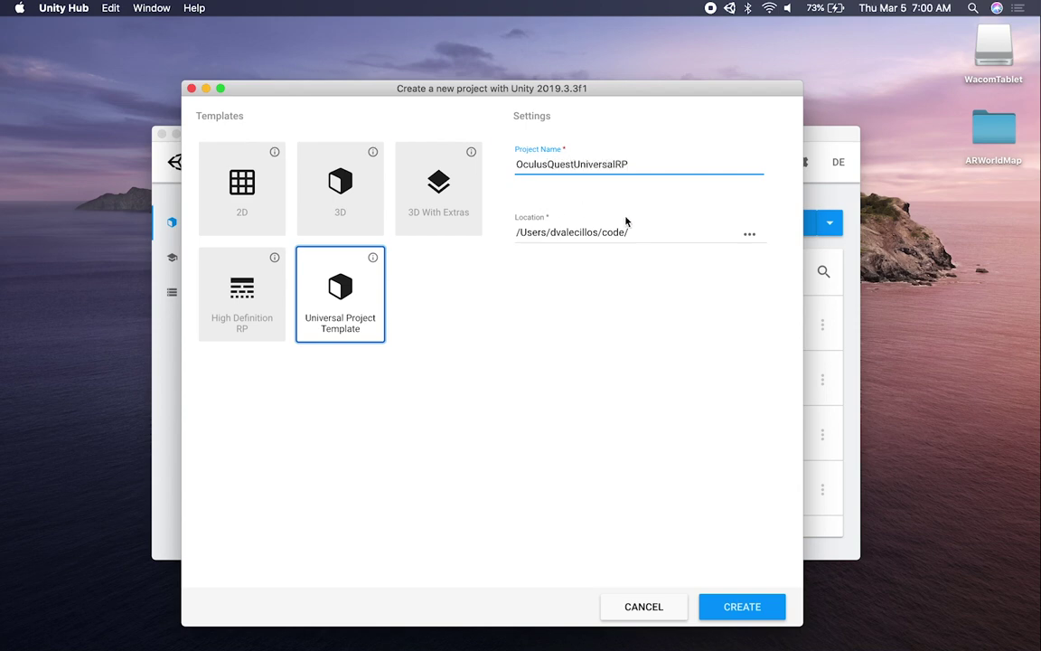
left_click(634, 231)
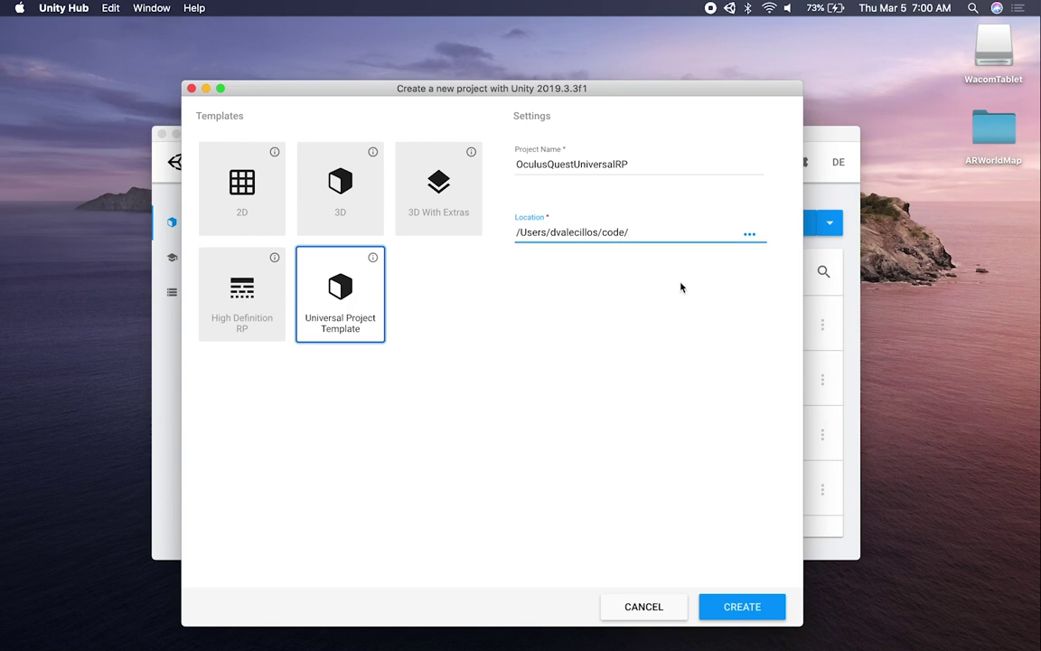
left_click(730, 603)
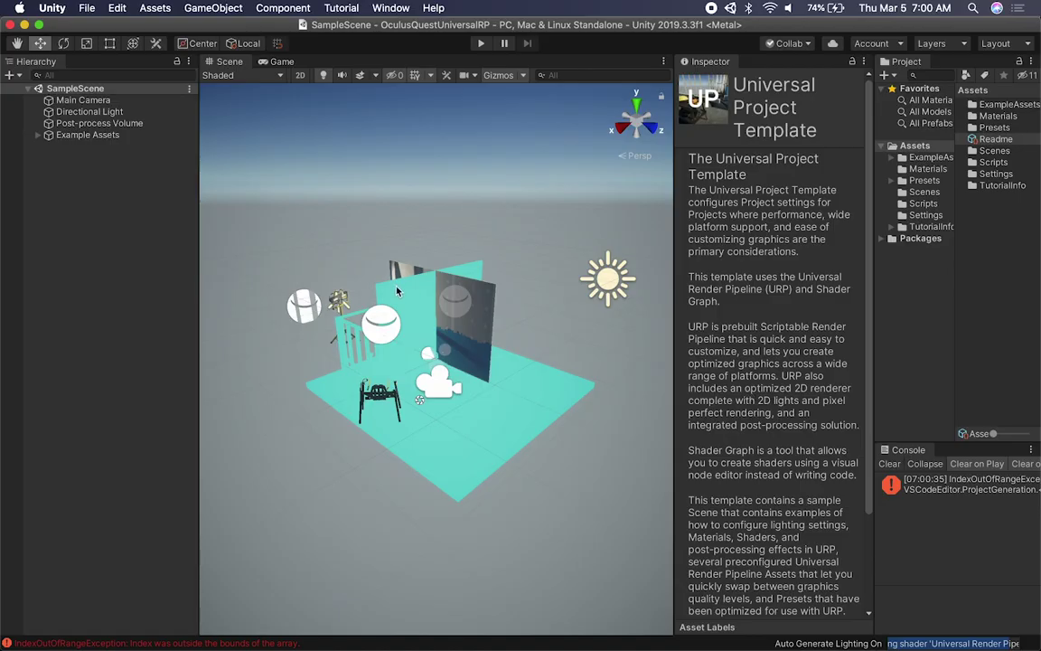
Deselect the Readme and zoom the Scene view in on the construction room.
left_click(534, 371)
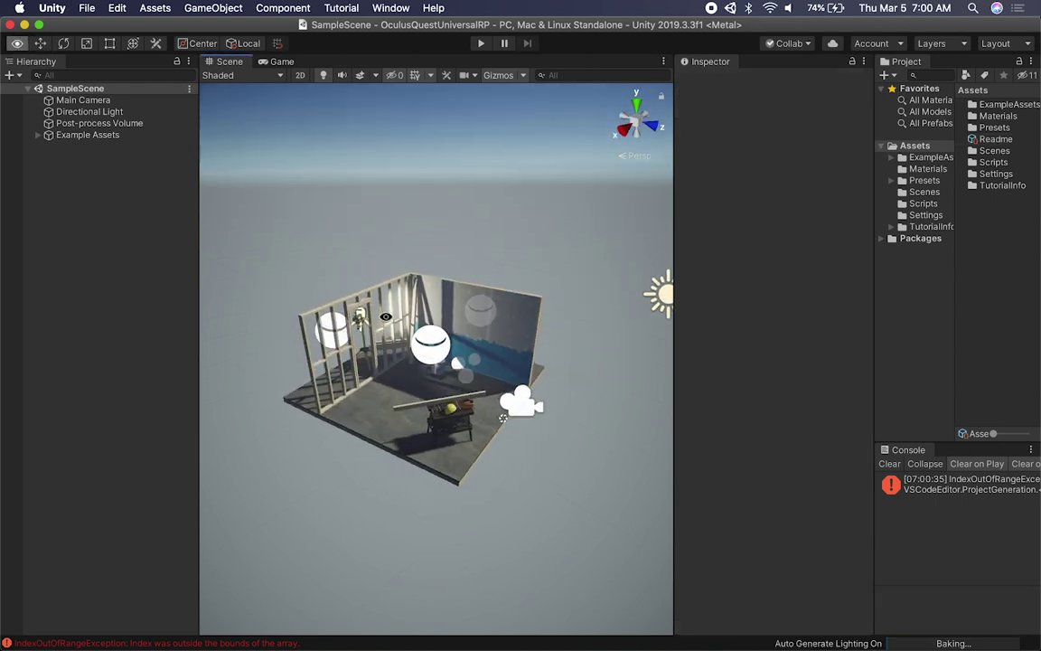
scroll(451, 327, "up", 6)
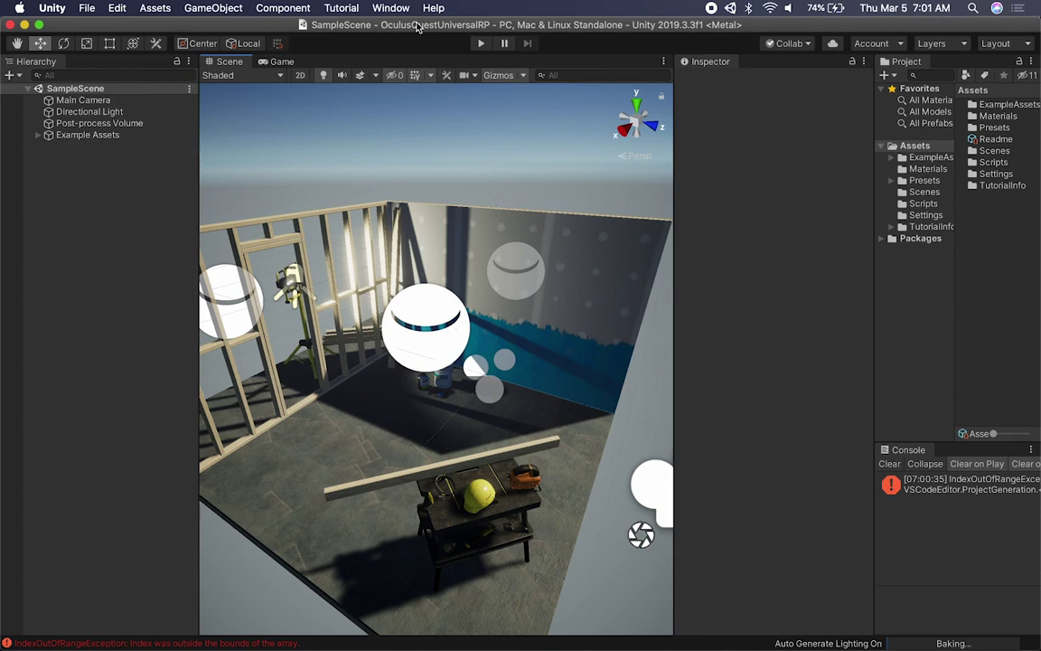
left_click(384, 8)
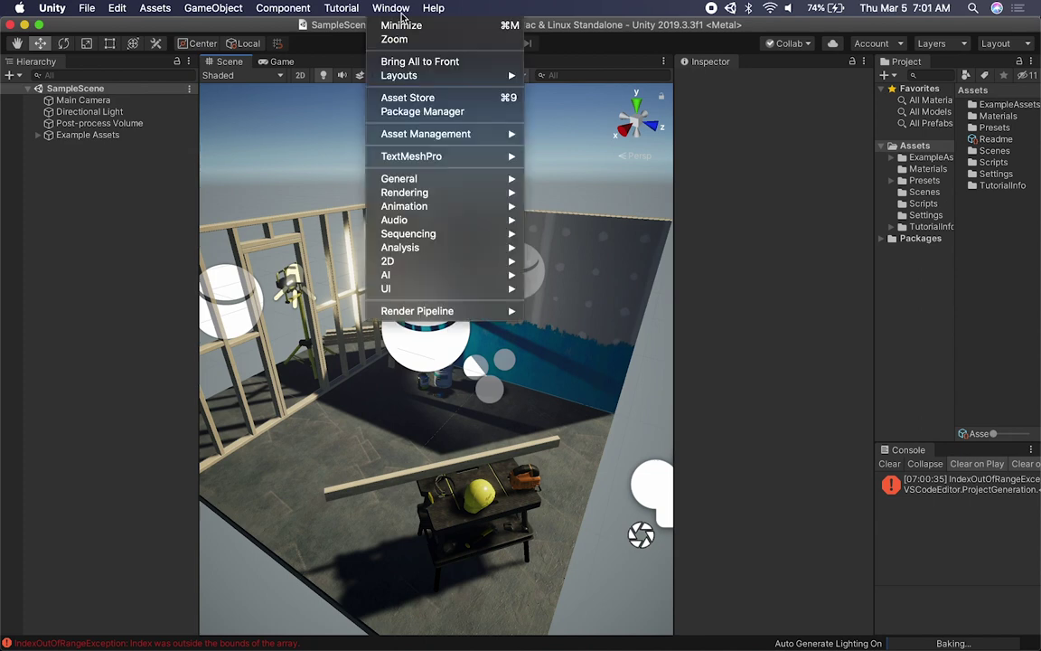
In the enlarged Package Manager, search 'Universal' and update Universal RP to version 7.2.1.
left_click(426, 111)
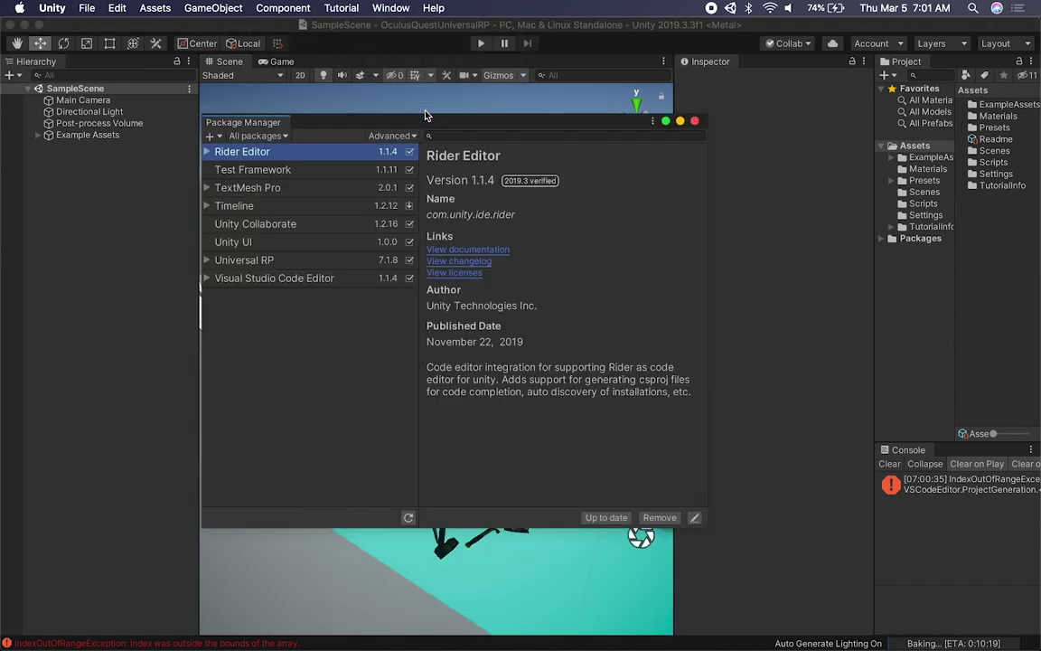
left_click_drag(425, 112, 341, 107)
left_click_drag(624, 512, 830, 576)
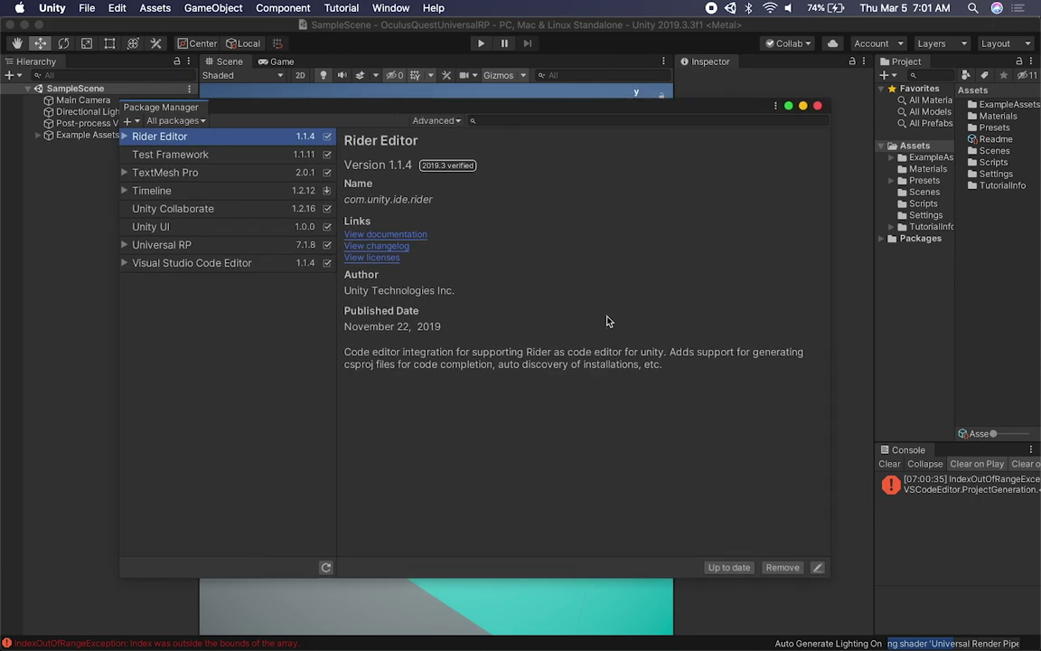
left_click(521, 121)
type("Universal")
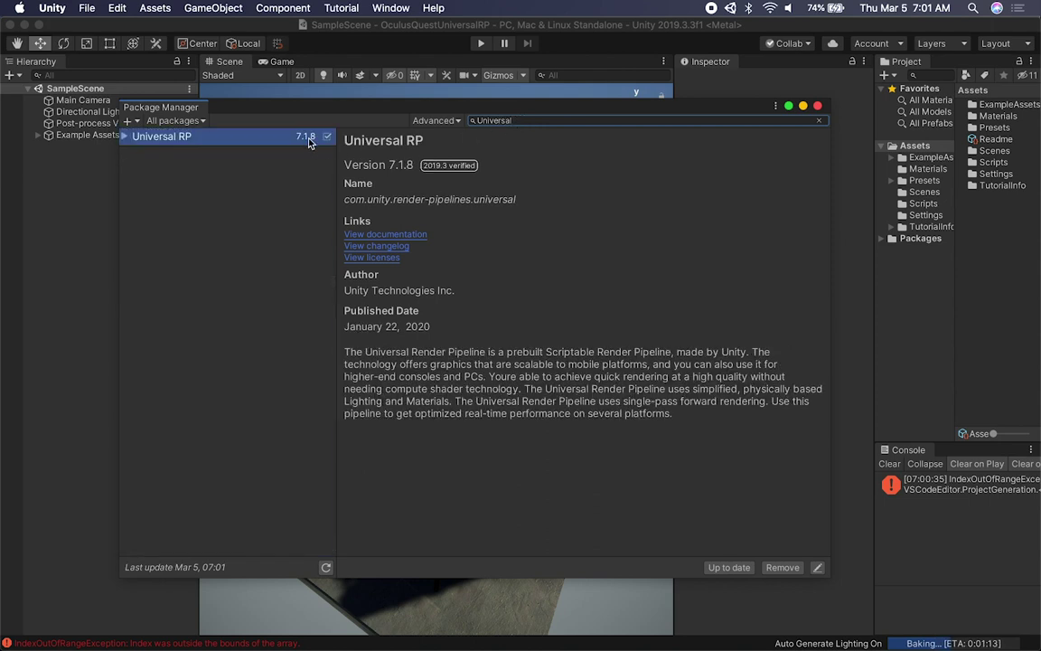
left_click(127, 136)
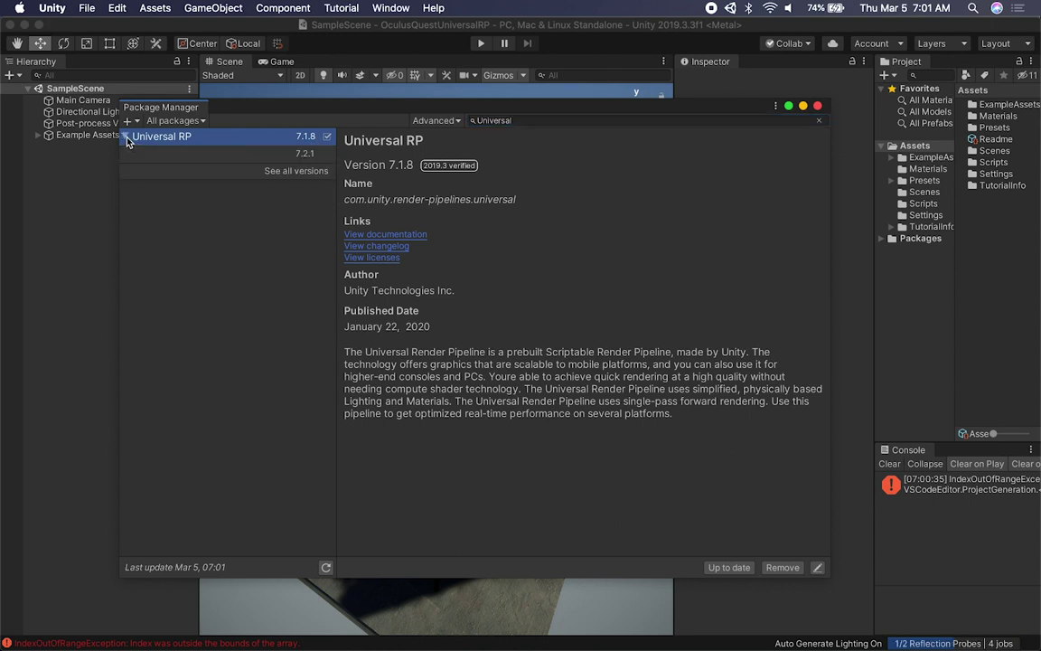
left_click(279, 152)
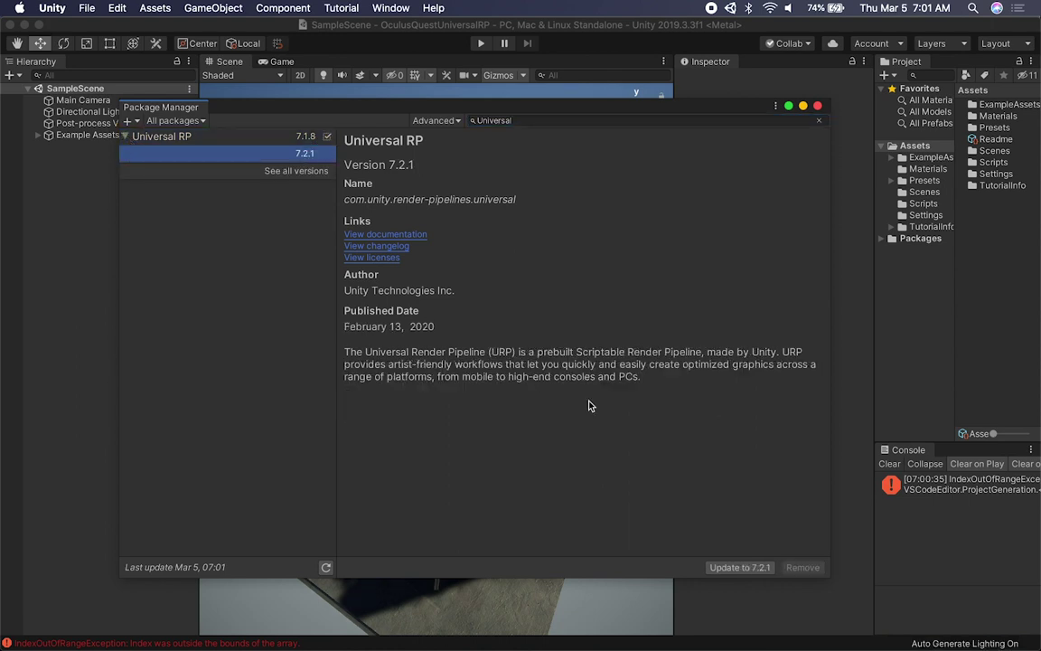
left_click(739, 568)
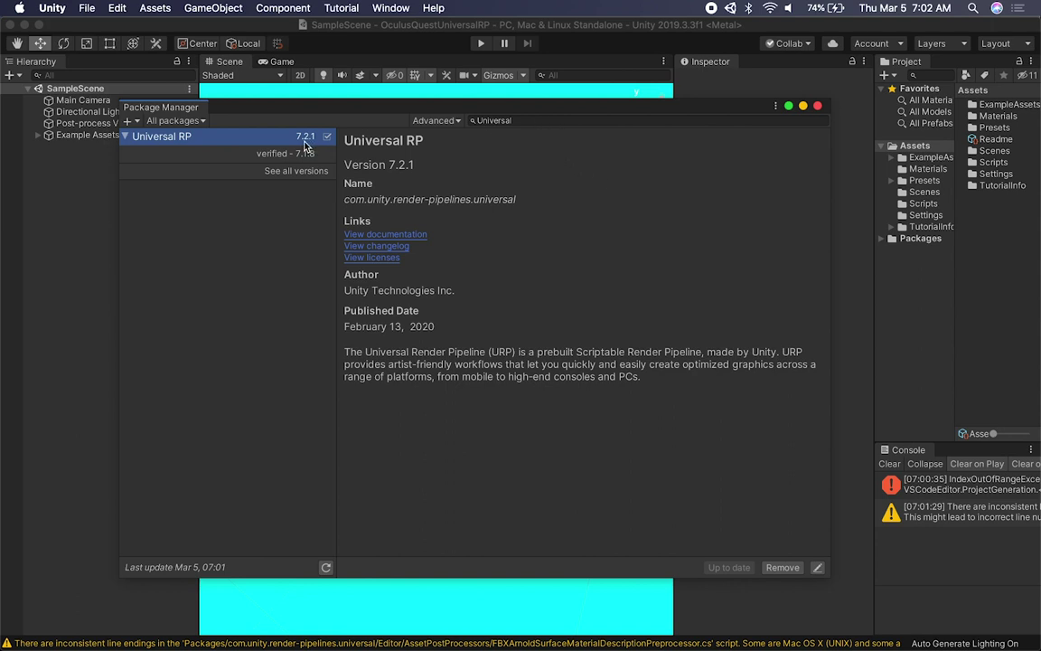
Search 'XR', show preview packages, and install XR Interaction Toolkit preview 0.9.3.
left_click(491, 123)
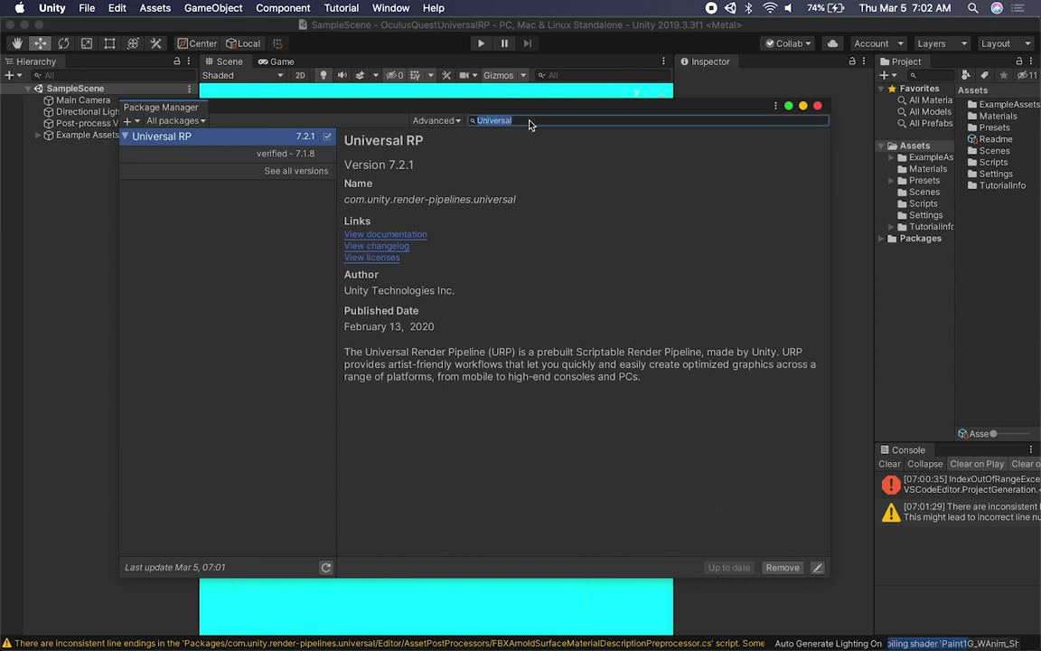
type("XR")
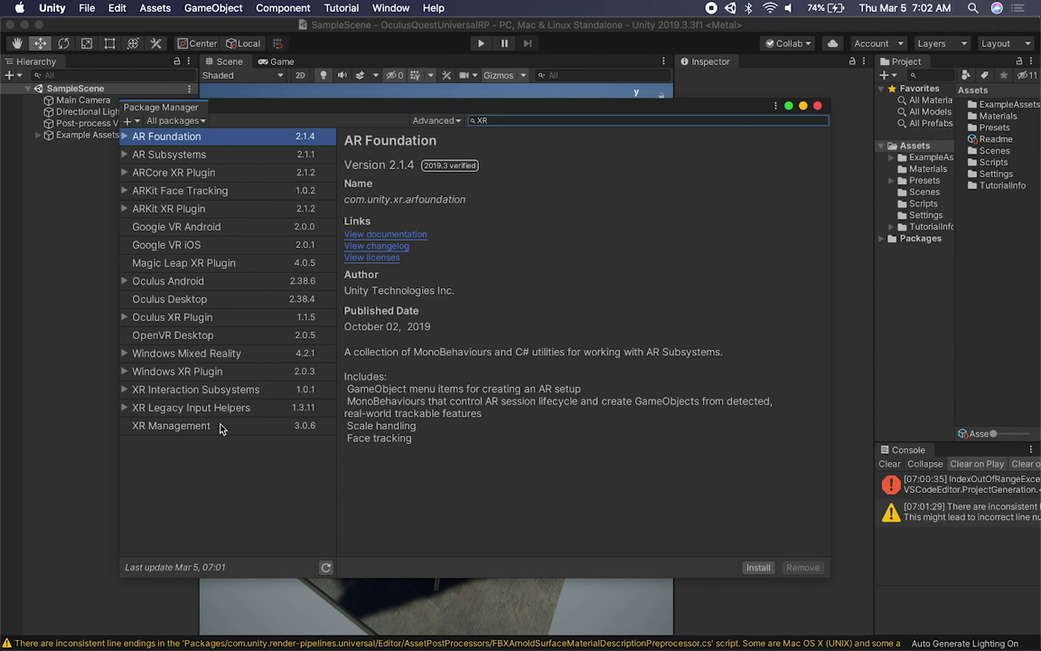
left_click(439, 120)
left_click(451, 159)
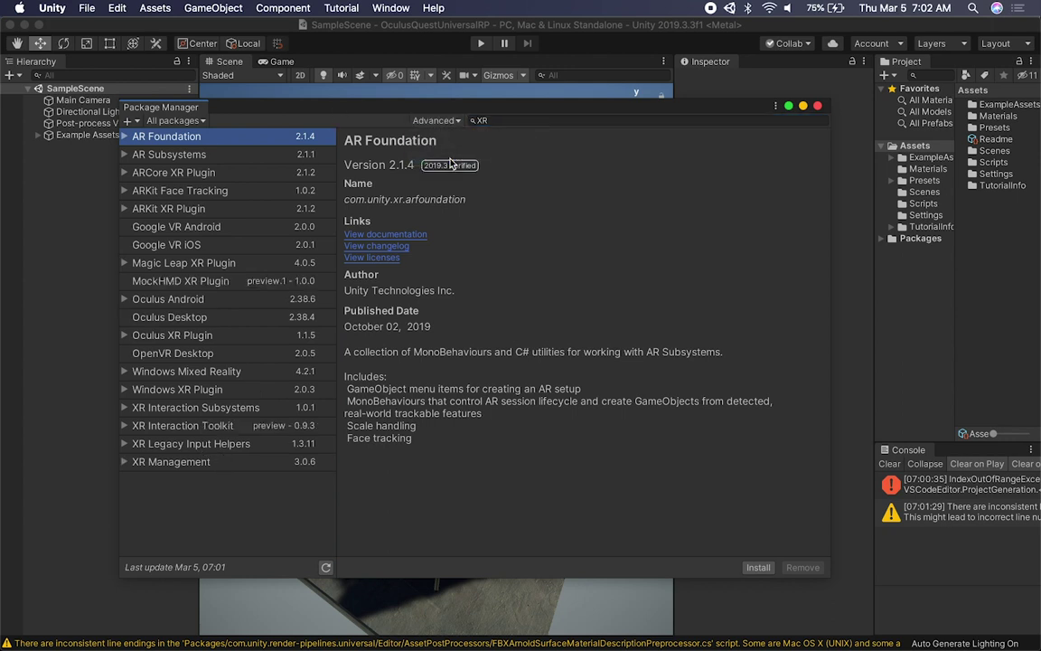
left_click(203, 408)
left_click(207, 425)
left_click(124, 426)
left_click(291, 443)
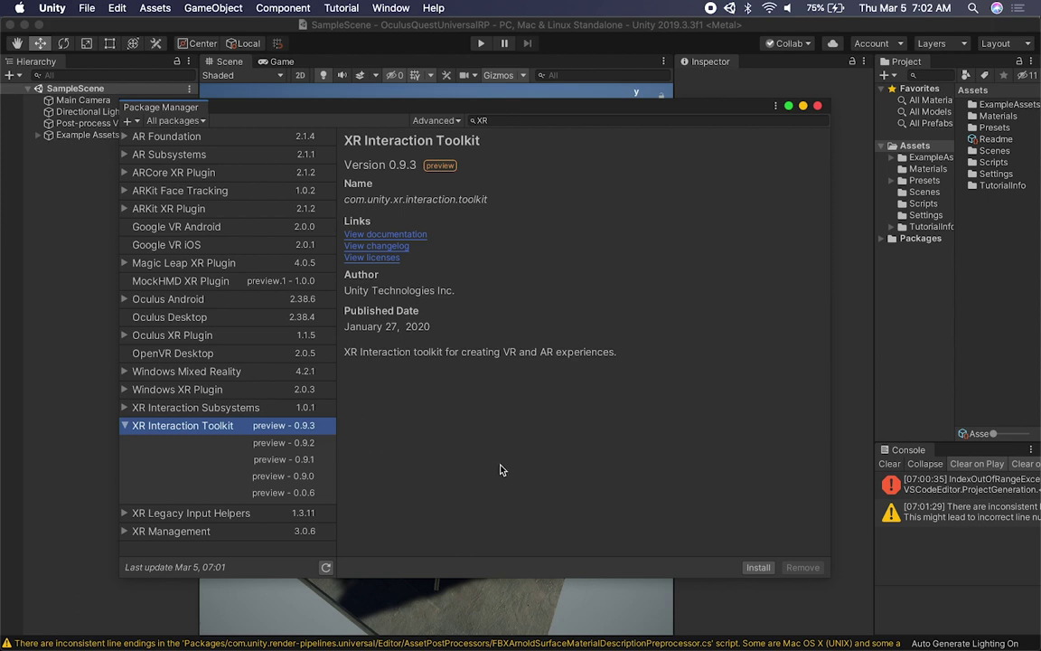
left_click(757, 568)
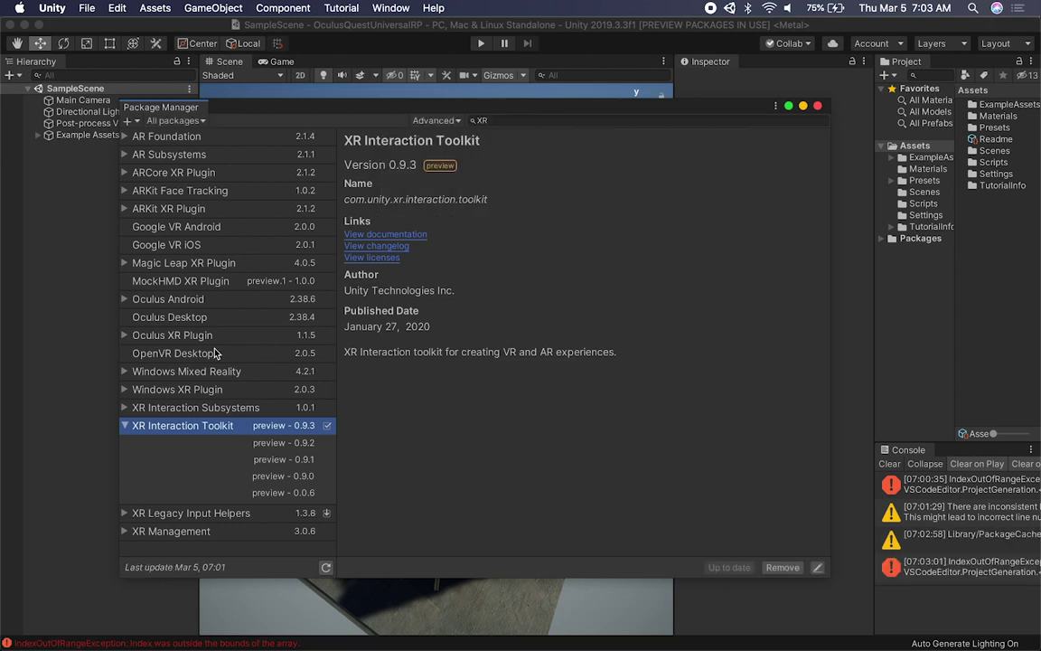
Install Oculus XR Plugin 1.1.5, close the Package Manager and clear the console.
left_click(177, 334)
left_click(124, 335)
left_click(280, 369)
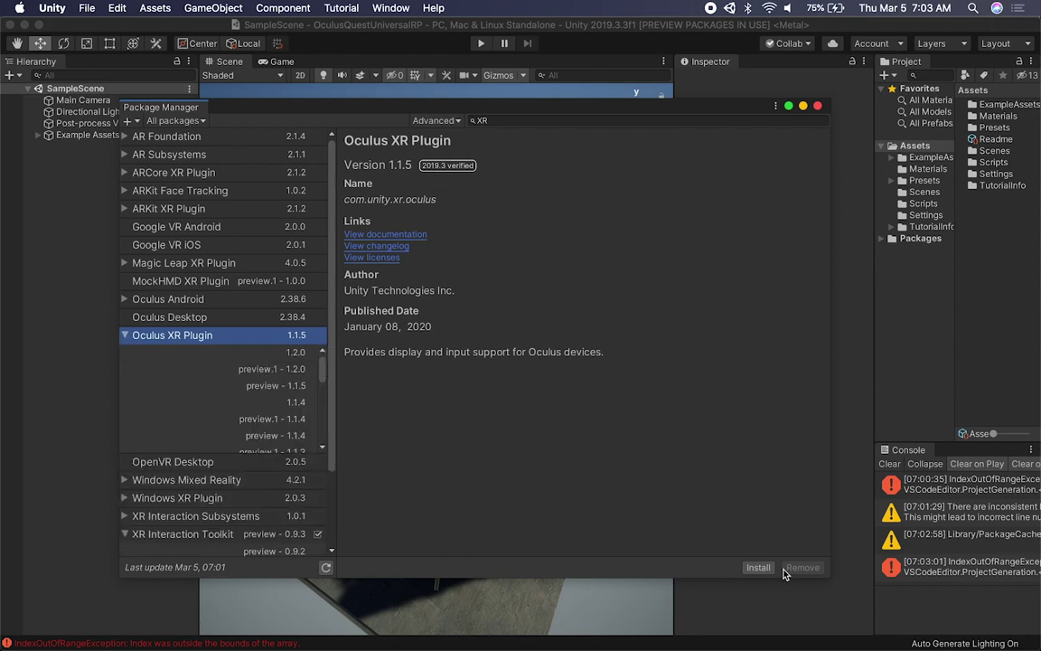
left_click(758, 567)
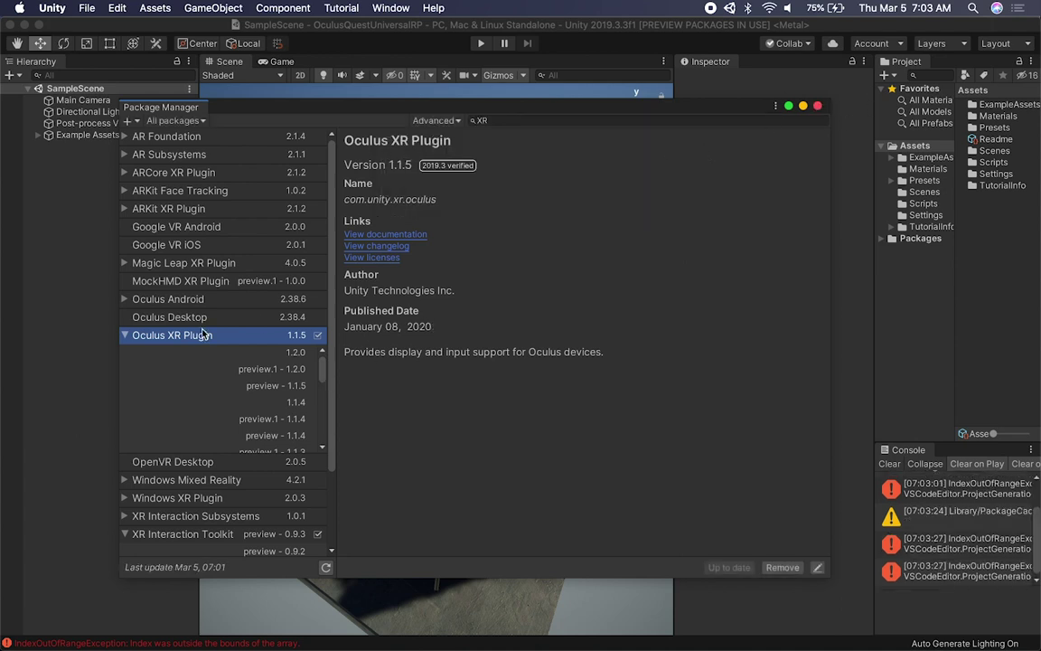
left_click(818, 106)
left_click(893, 465)
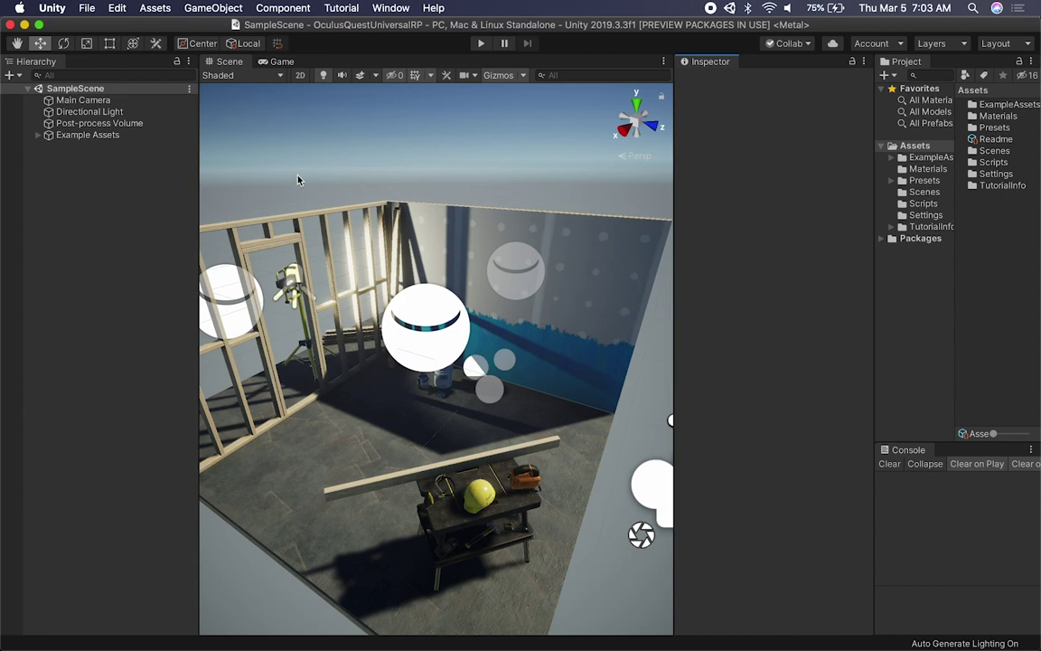
On the Post-process Volume, adjust the Bloom threshold and set Bloom intensity to 3.
left_click(97, 124)
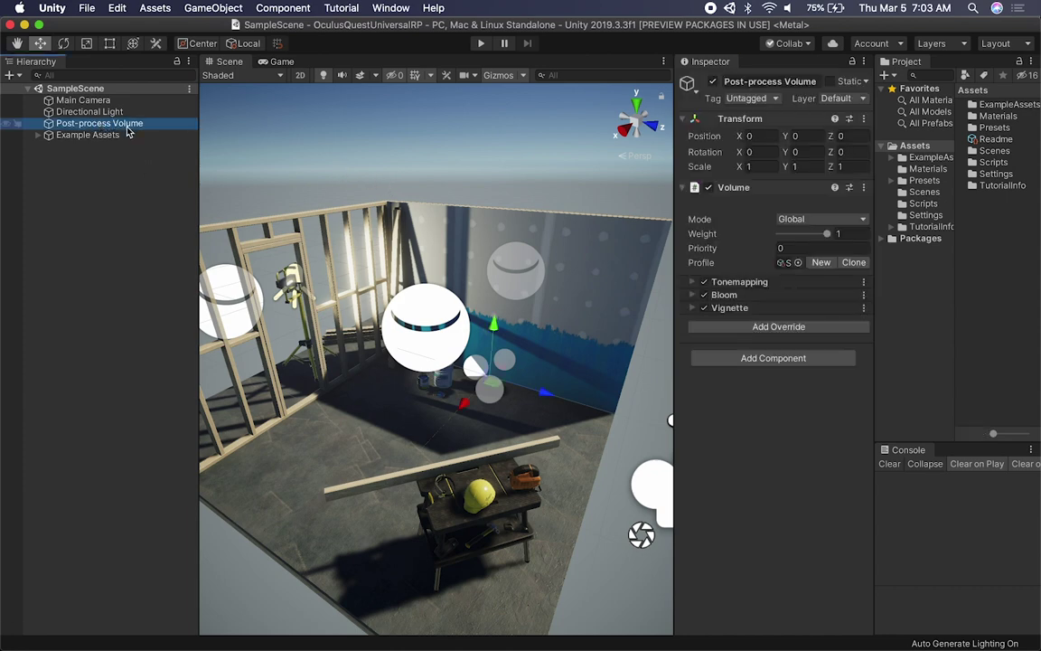
left_click(741, 282)
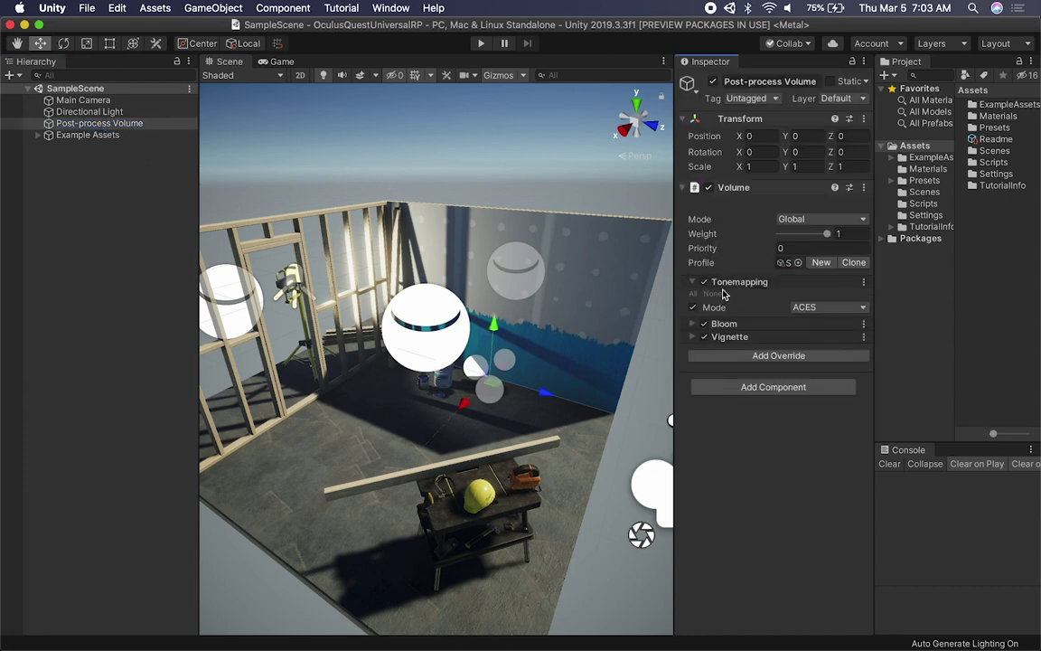
left_click(723, 323)
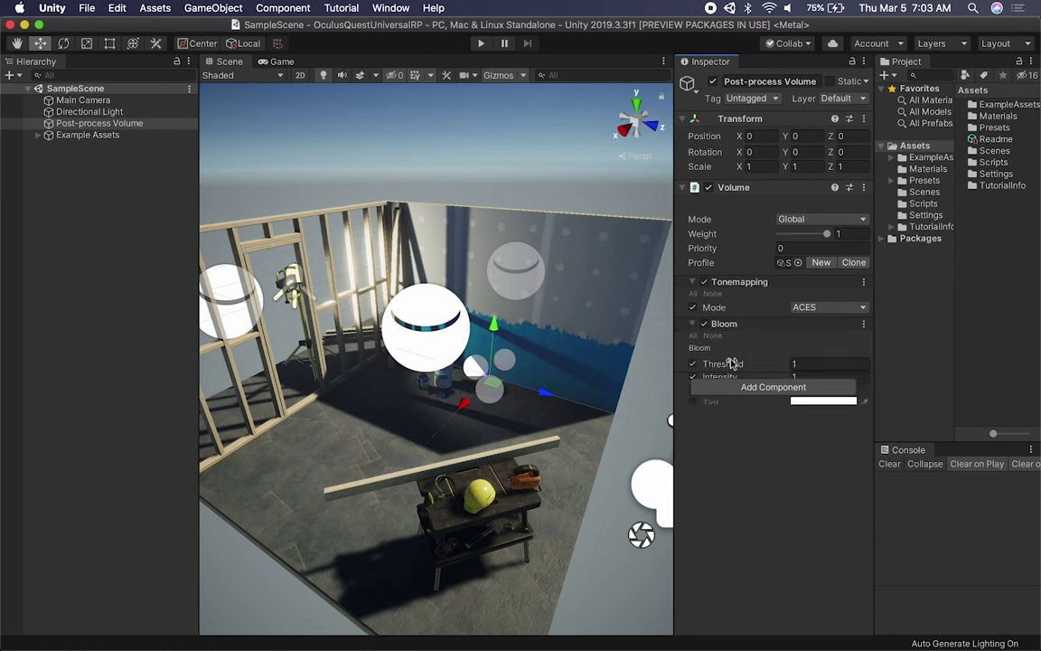
left_click_drag(730, 365, 749, 377)
left_click(824, 378)
type("3")
left_click_drag(632, 407, 408, 374, "alt")
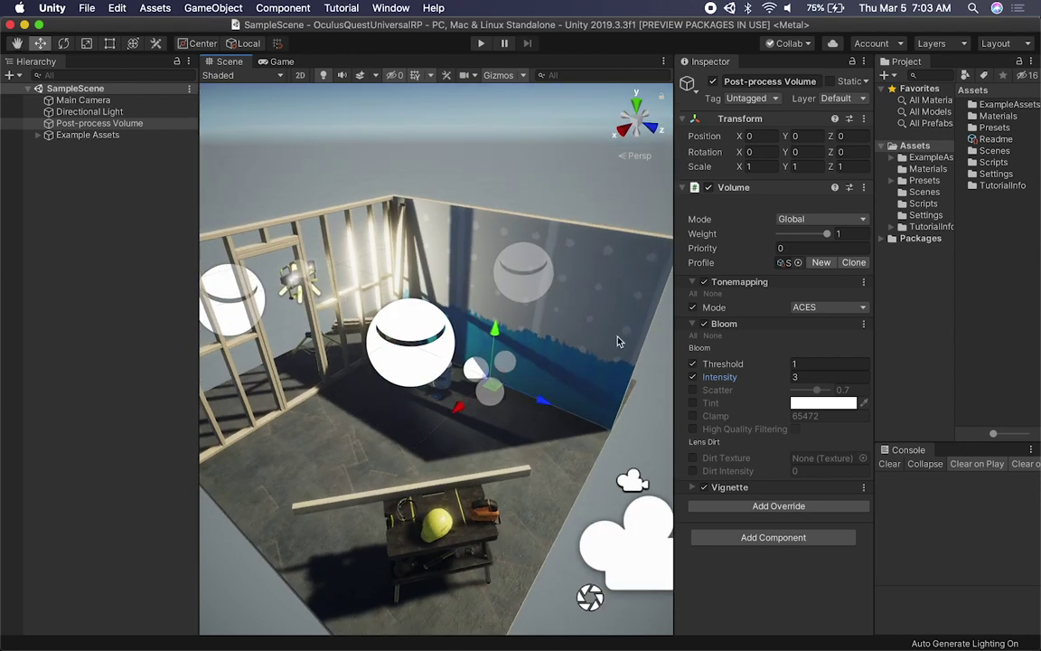
Add a Color Adjustments override with Post Exposure set to -1 and Contrast enabled.
left_click(715, 326)
left_click(740, 356)
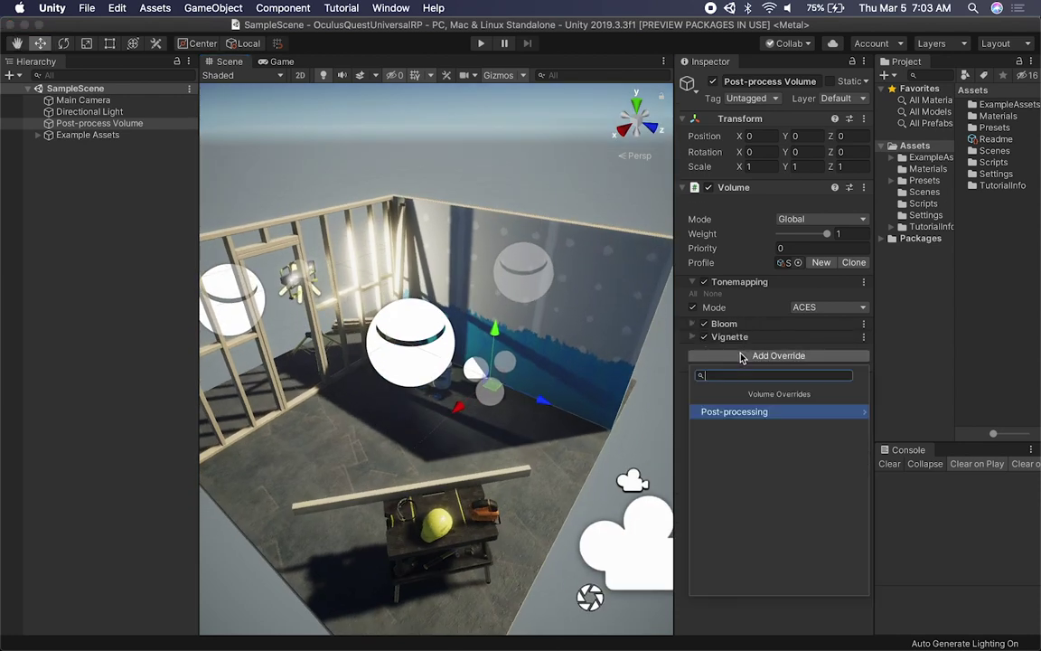
left_click(731, 414)
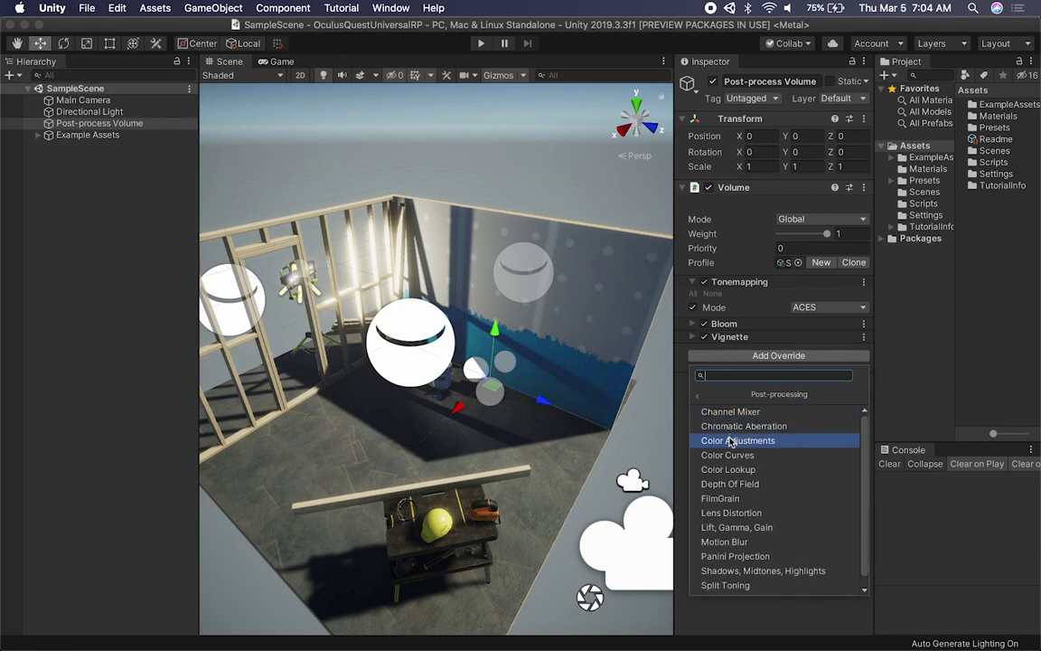
left_click(734, 440)
left_click(692, 375)
left_click(693, 387)
mouse_move(724, 378)
left_mouse_down()
mouse_move(696, 385)
mouse_move(704, 383)
left_mouse_up()
left_click(809, 375)
type("-1")
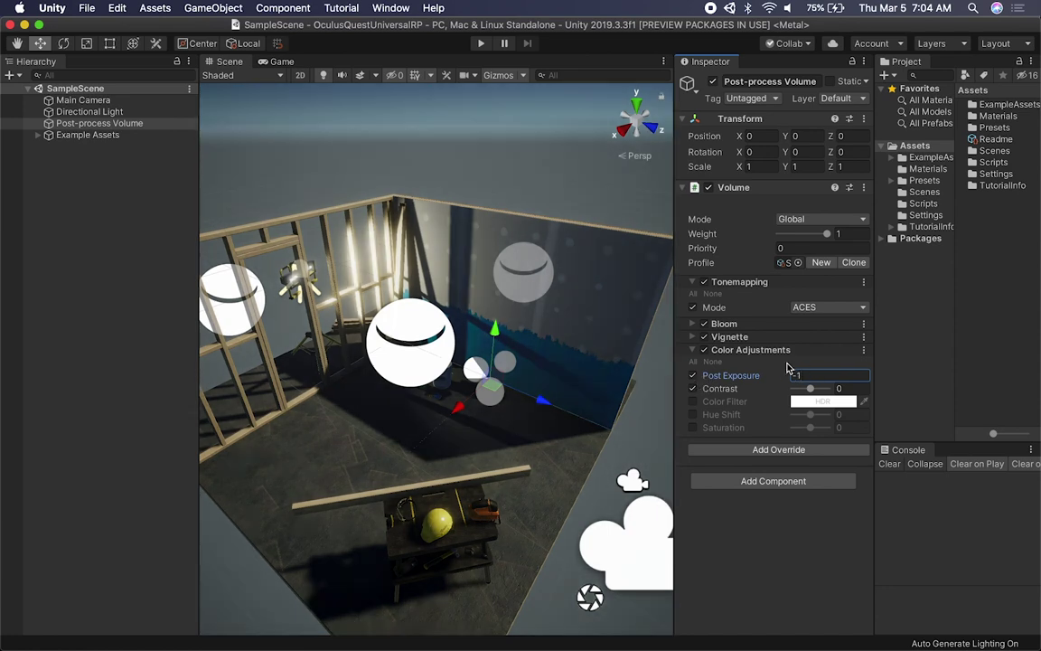
Add a Film Grain override at intensity about 0.81, previewing it in the Game view.
left_click(744, 350)
left_click(743, 368)
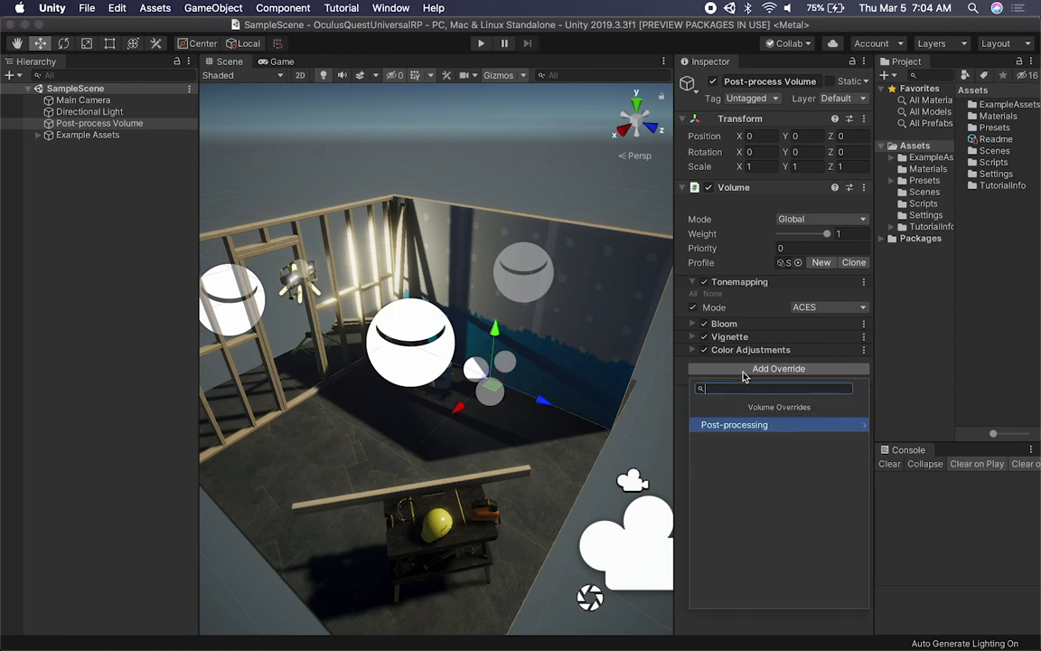
left_click(737, 425)
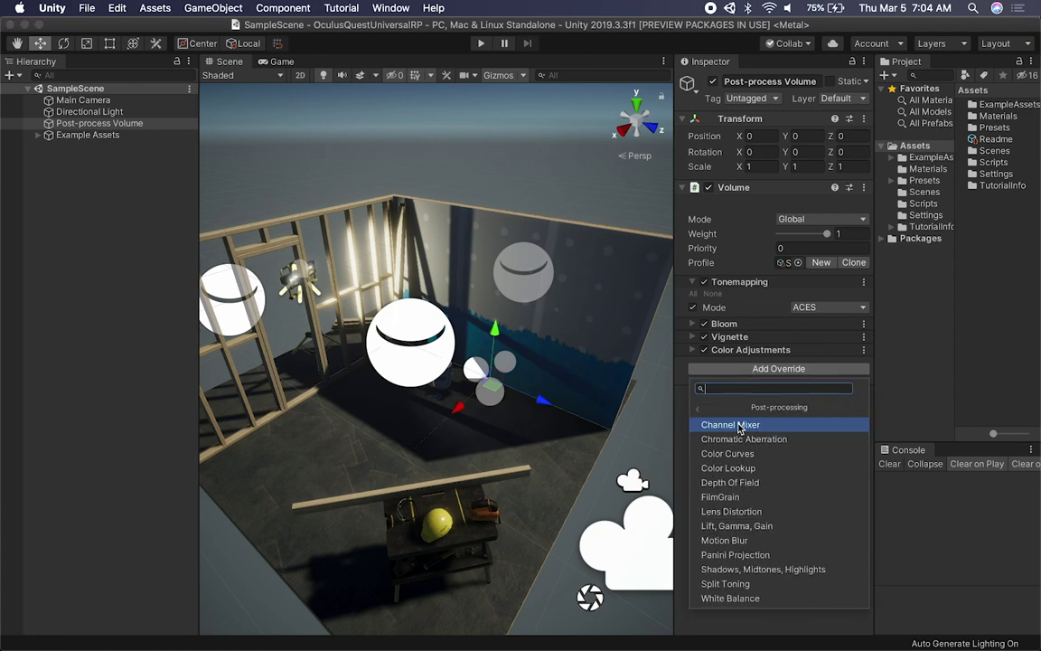
left_click(721, 497)
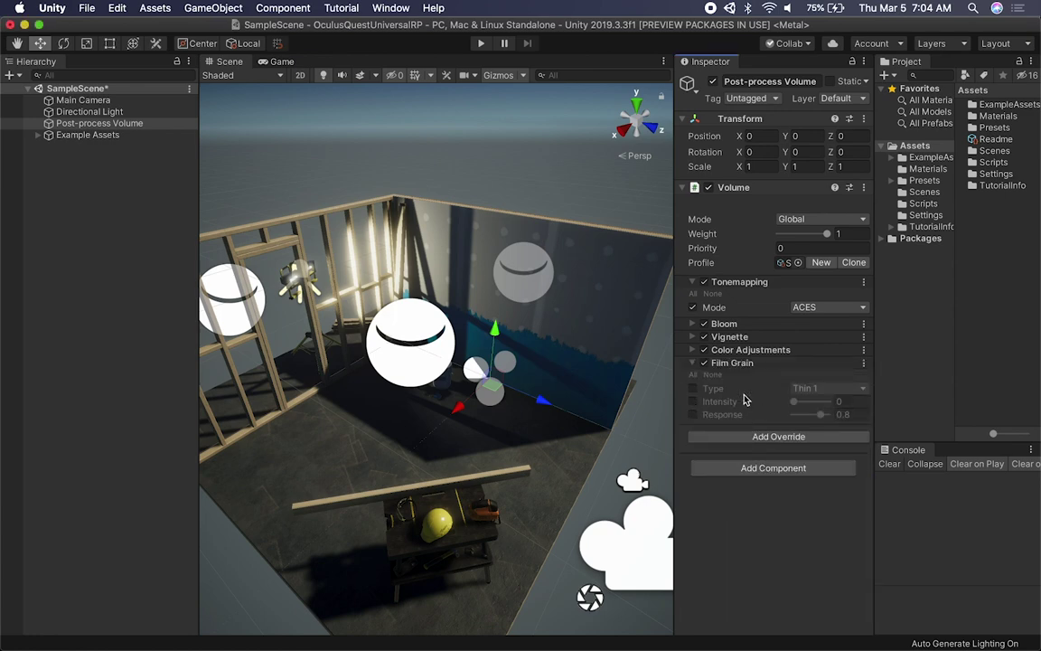
left_click(692, 401)
left_click_drag(793, 401, 812, 401)
left_click(280, 60)
mouse_move(812, 404)
left_mouse_down()
mouse_move(824, 401)
mouse_move(801, 401)
mouse_move(820, 403)
left_mouse_up()
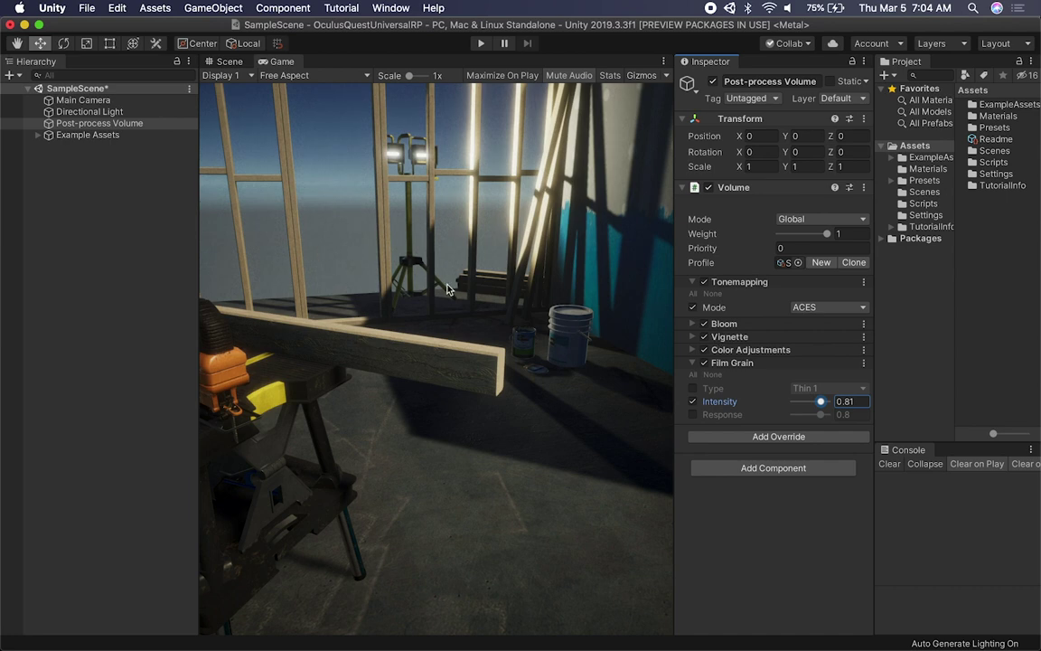
double_click(851, 401)
left_click(723, 363)
left_click(778, 381)
left_click(778, 435)
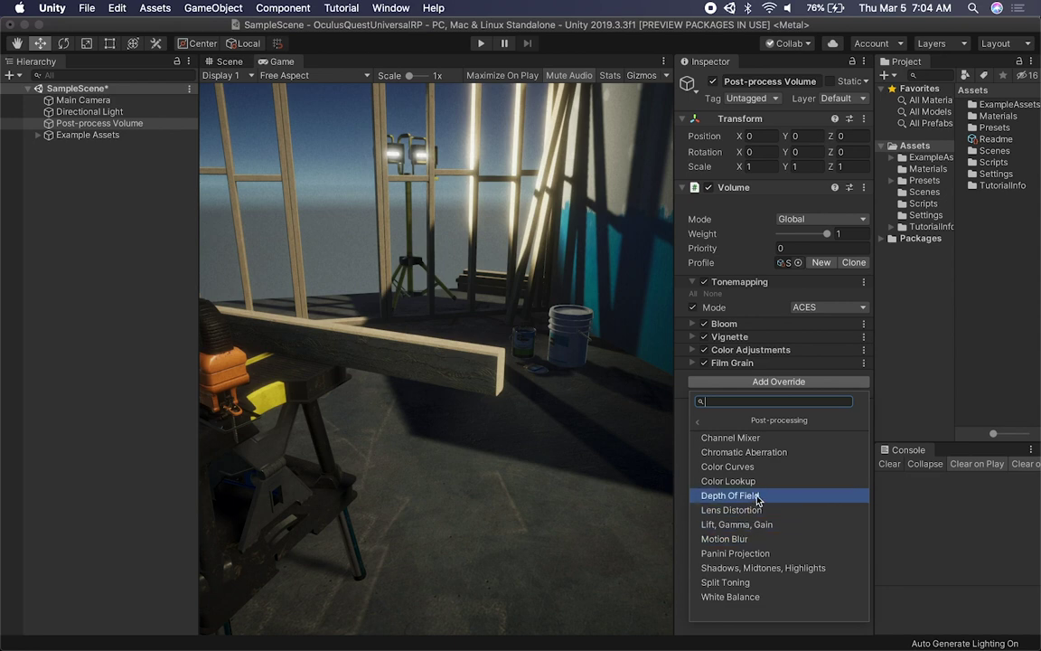
Add a Chromatic Aberration override with intensity 0.4.
left_click(744, 451)
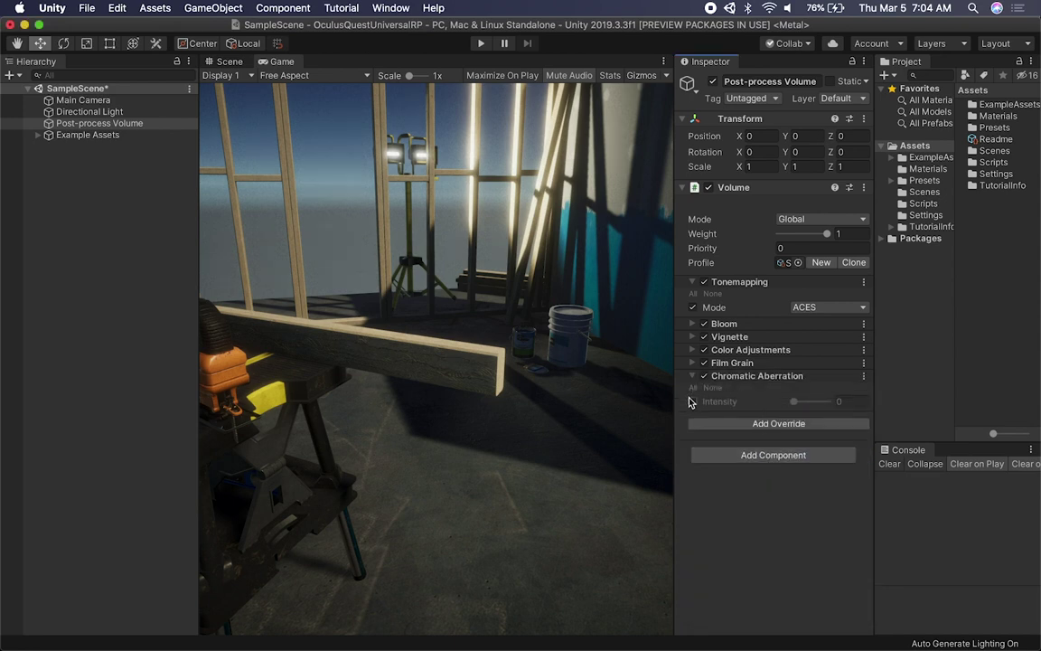
left_click_drag(794, 402, 810, 406)
left_click(845, 402)
type("0.4")
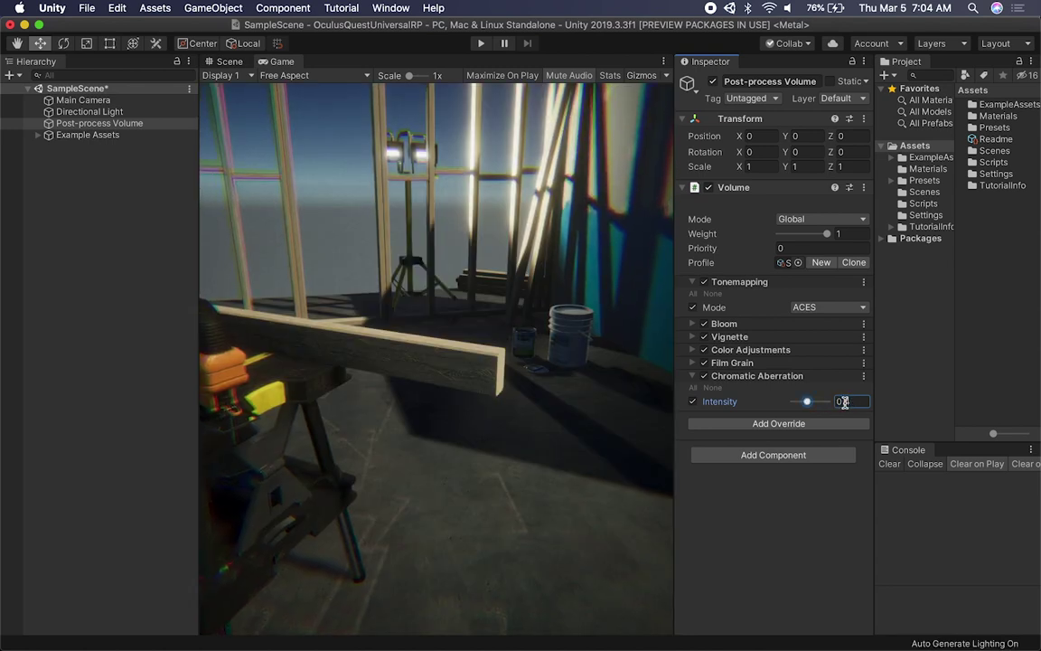
Add a Lift Gamma Gain override with lowered Gain and adjusted Gamma, and save the scene.
left_click(722, 423)
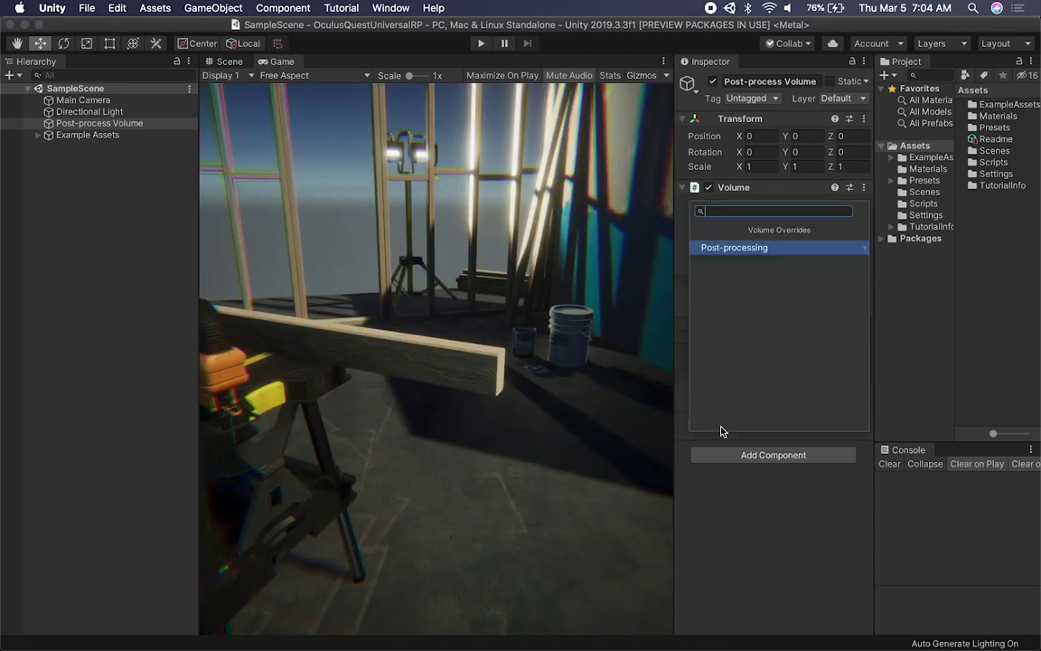
left_click(791, 249)
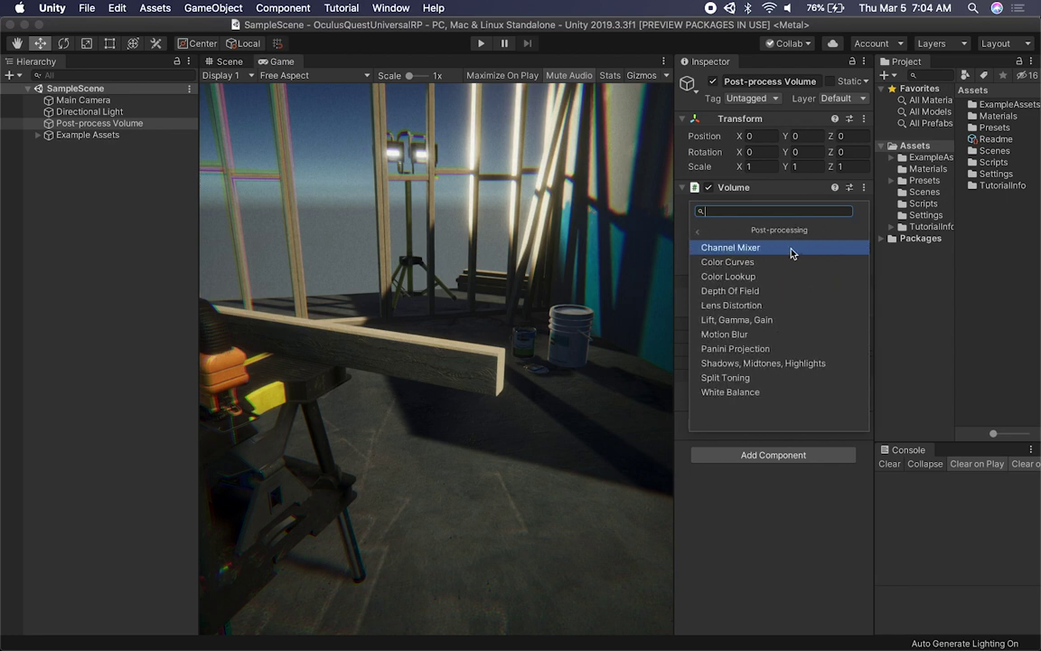
left_click(758, 318)
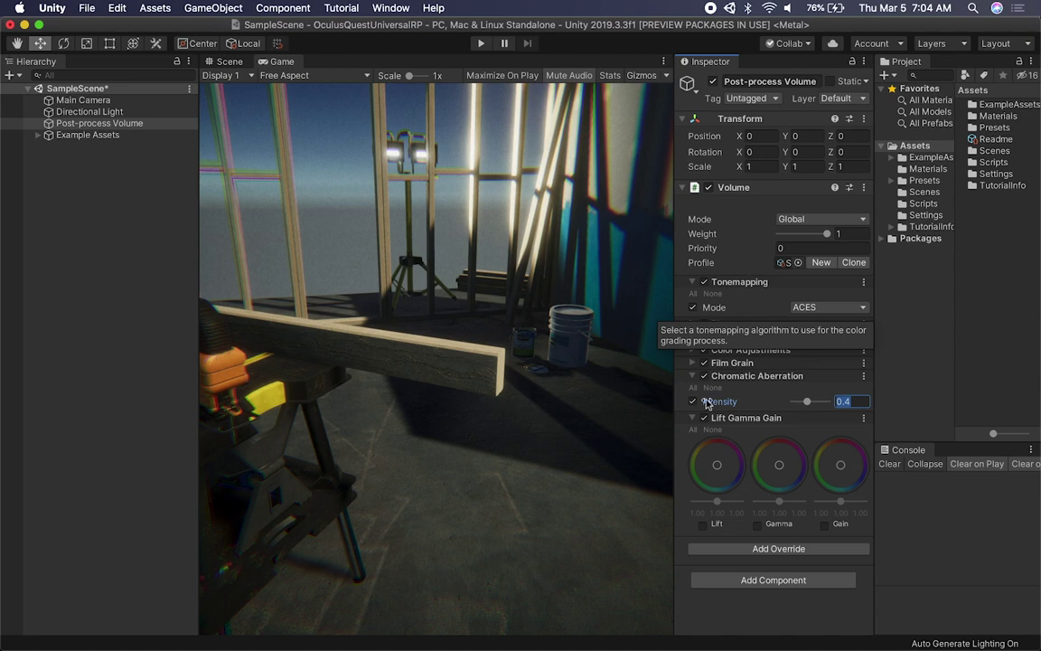
left_click(823, 525)
left_click_drag(839, 500, 841, 461)
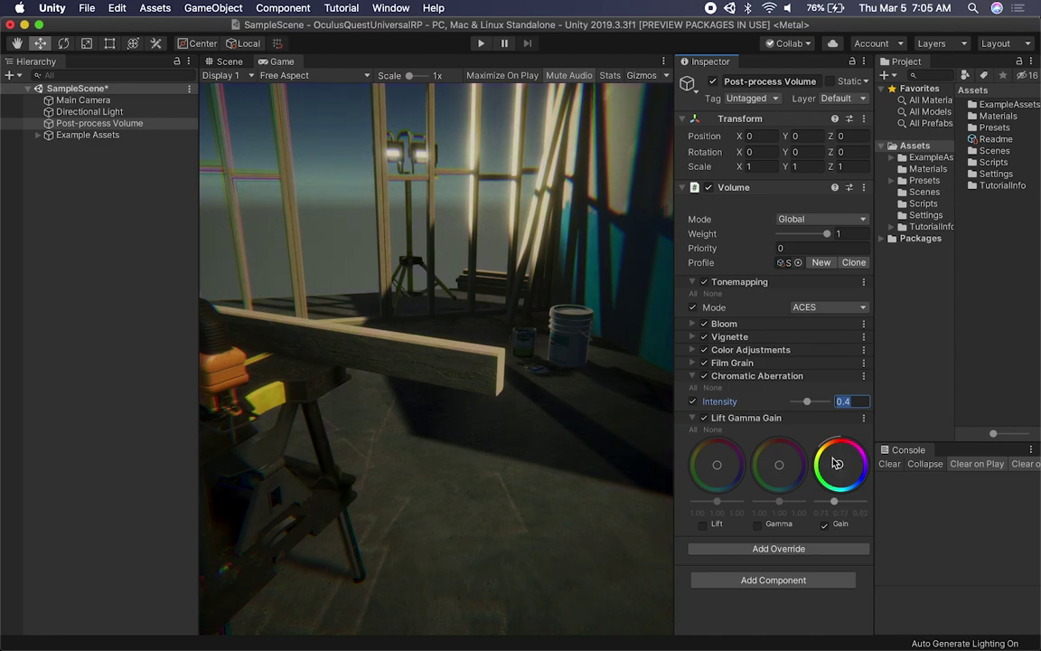
key("super+s")
left_click(757, 524)
left_click_drag(778, 464, 783, 463)
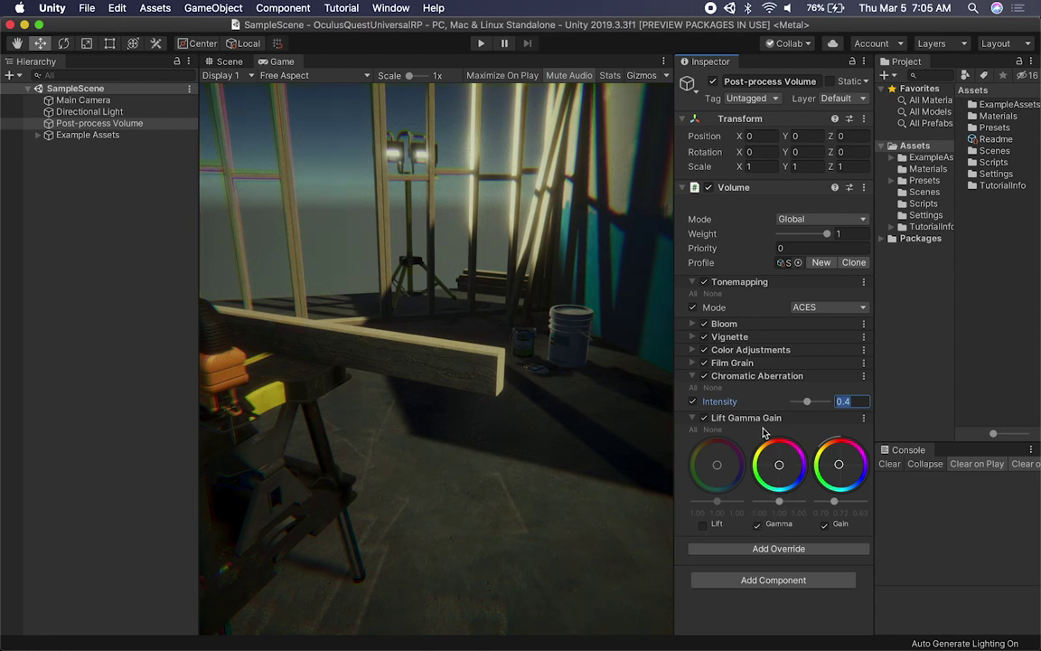
left_click(769, 418)
Return to the Scene view, zoom out, and deselect the post-process volume.
left_click(230, 62)
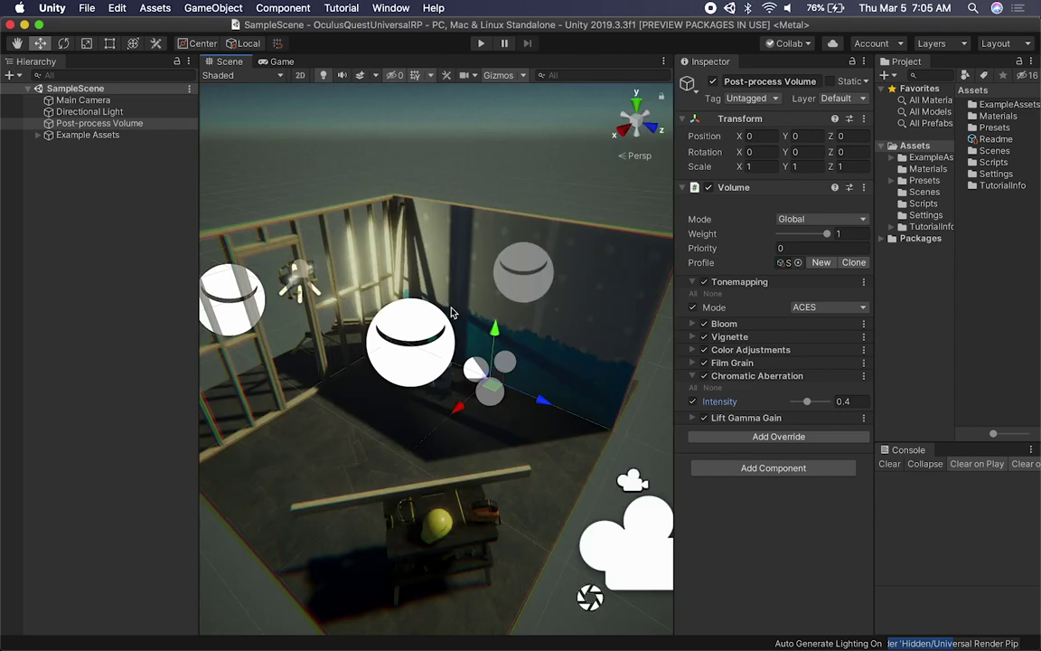
scroll(447, 290, "down", 2)
scroll(448, 290, "down", 2)
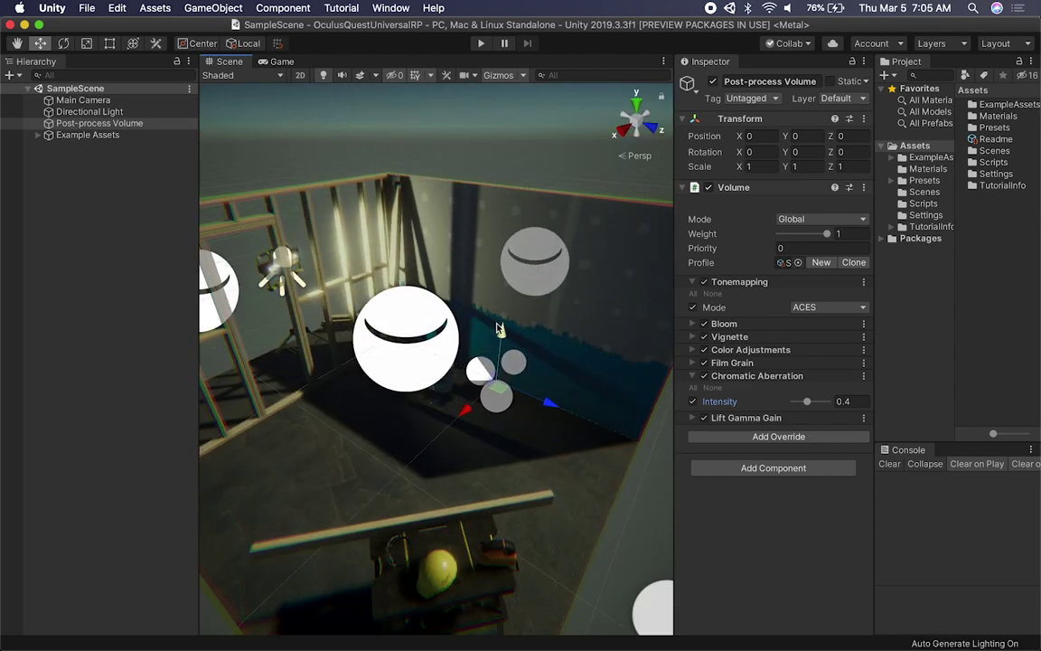
left_click(99, 178)
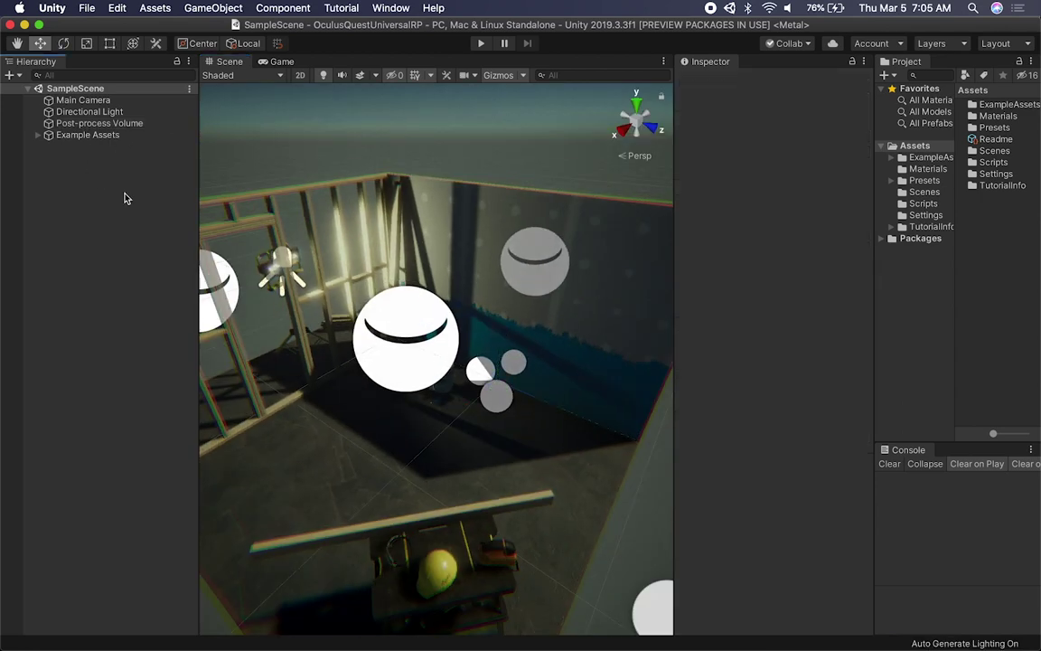
Add a Room-Scale XR Rig to the scene from the Hierarchy's XR menu.
right_click(126, 198)
mouse_move(169, 448)
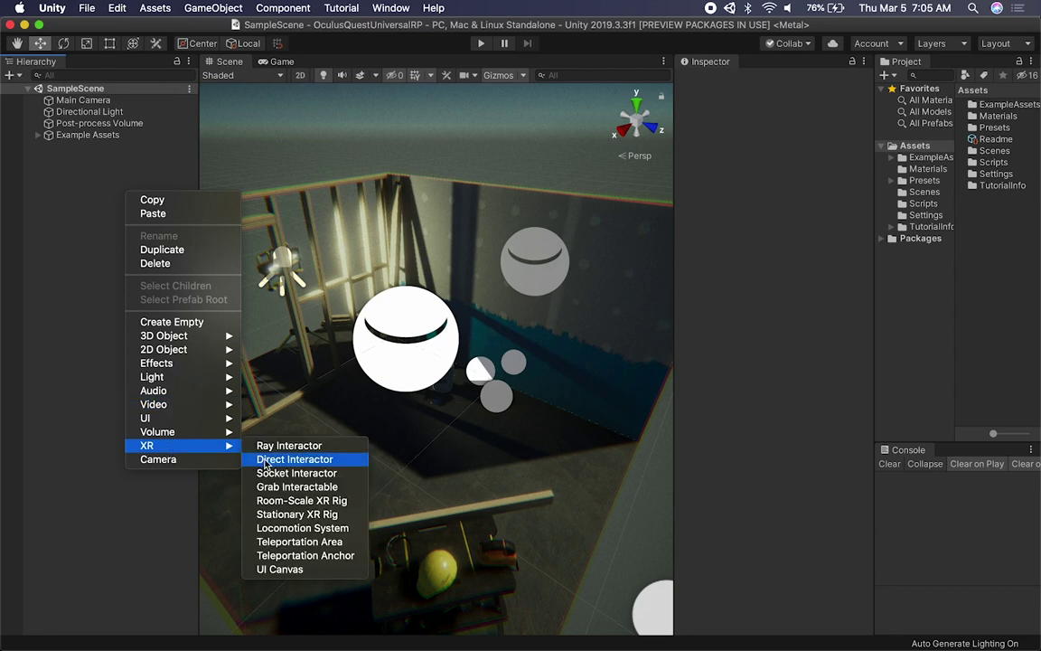
left_click(291, 504)
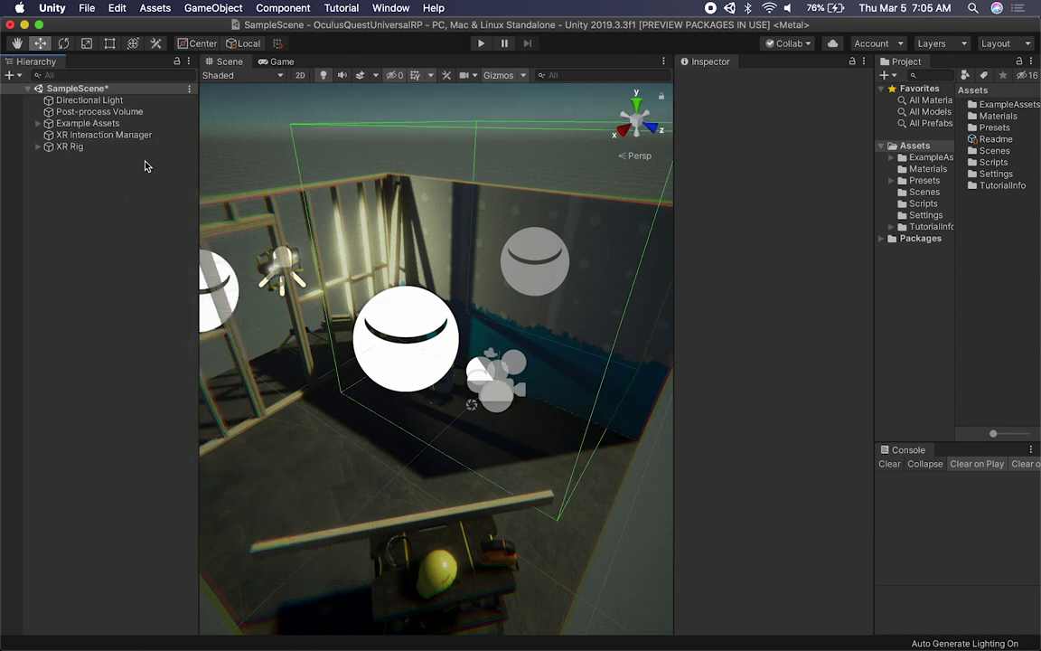
Move the XR Rig along X to about 1.74, next to the workbench.
scroll(478, 362, "down", 3)
left_click_drag(478, 361, 383, 379, "alt")
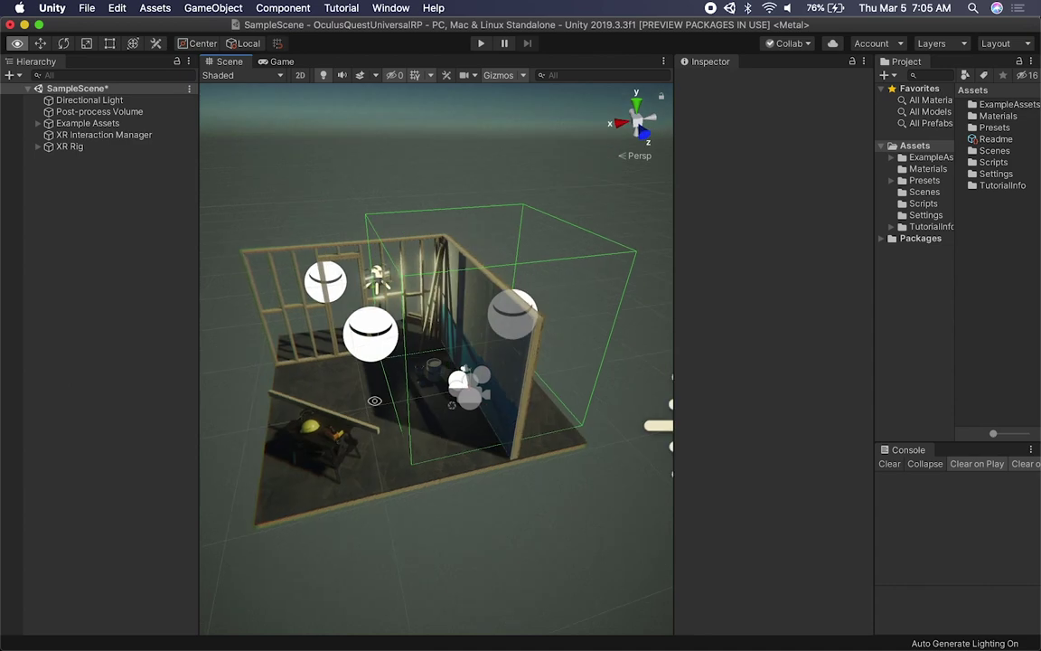
left_click(73, 147)
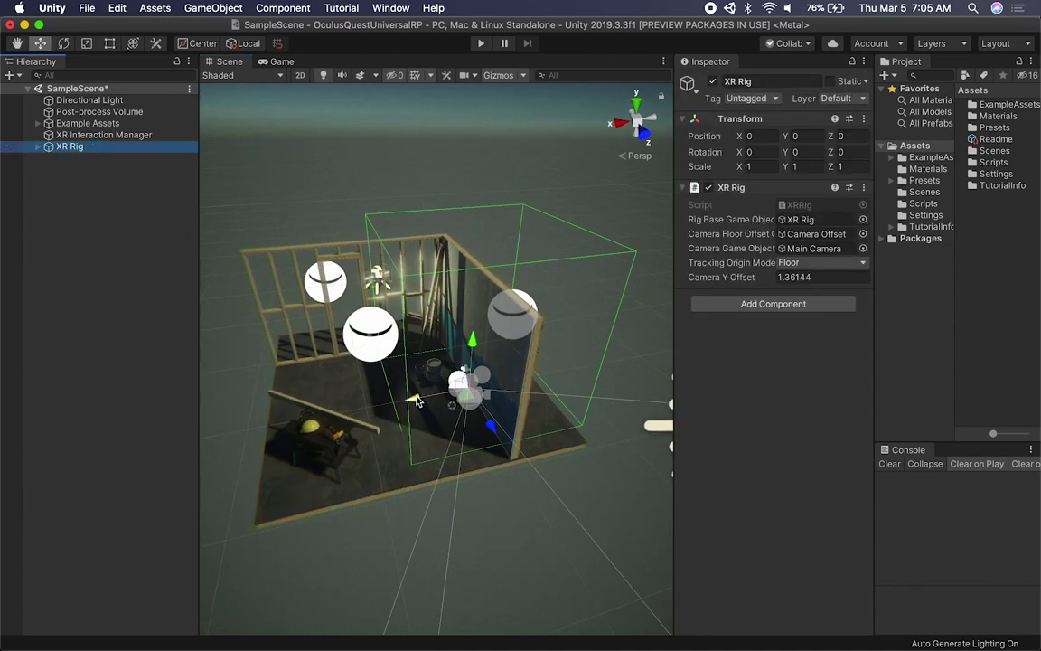
left_click_drag(413, 396, 534, 390)
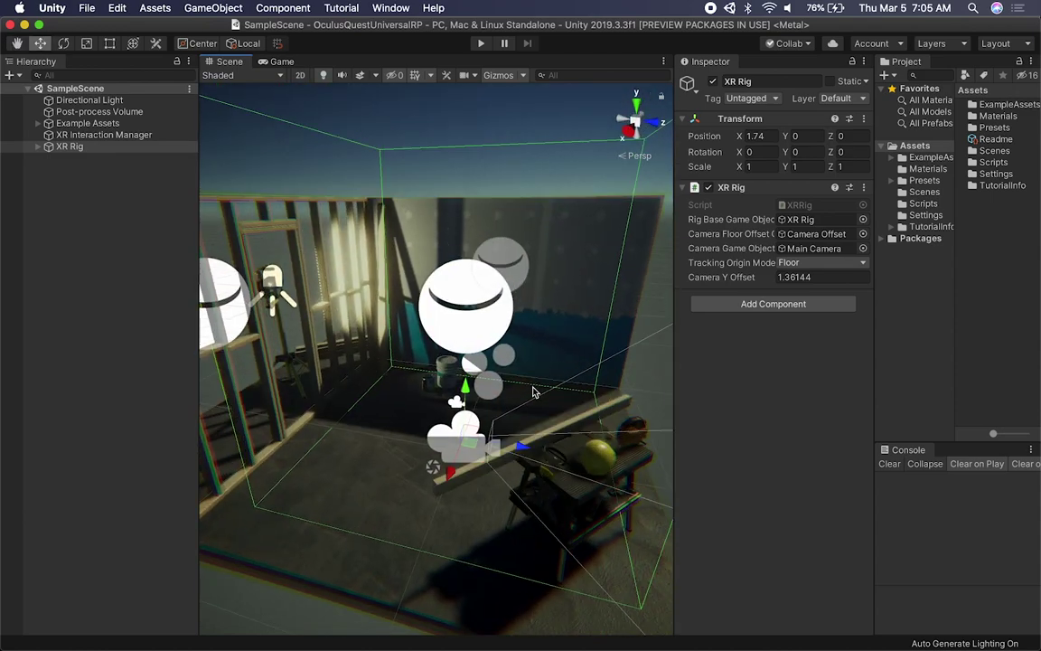
Frame the safety hat, hide scene gizmos, and select Jigsaw through Safety Goggles in the Hierarchy.
left_click(38, 147)
left_click(546, 419)
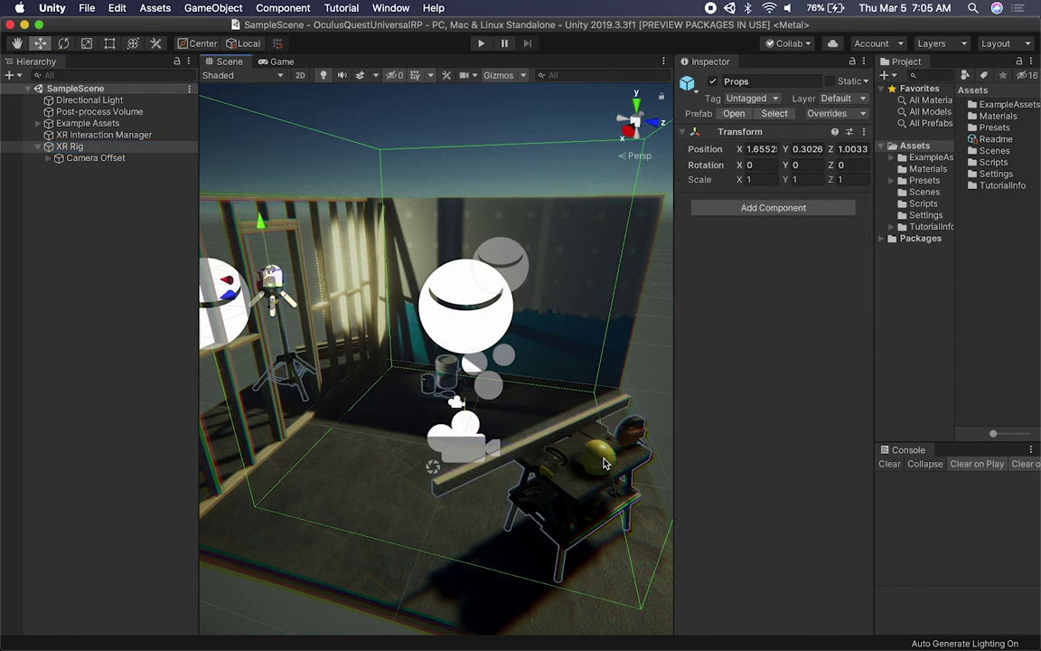
left_click(603, 461)
key("f")
left_click_drag(604, 465, 241, 458, "alt")
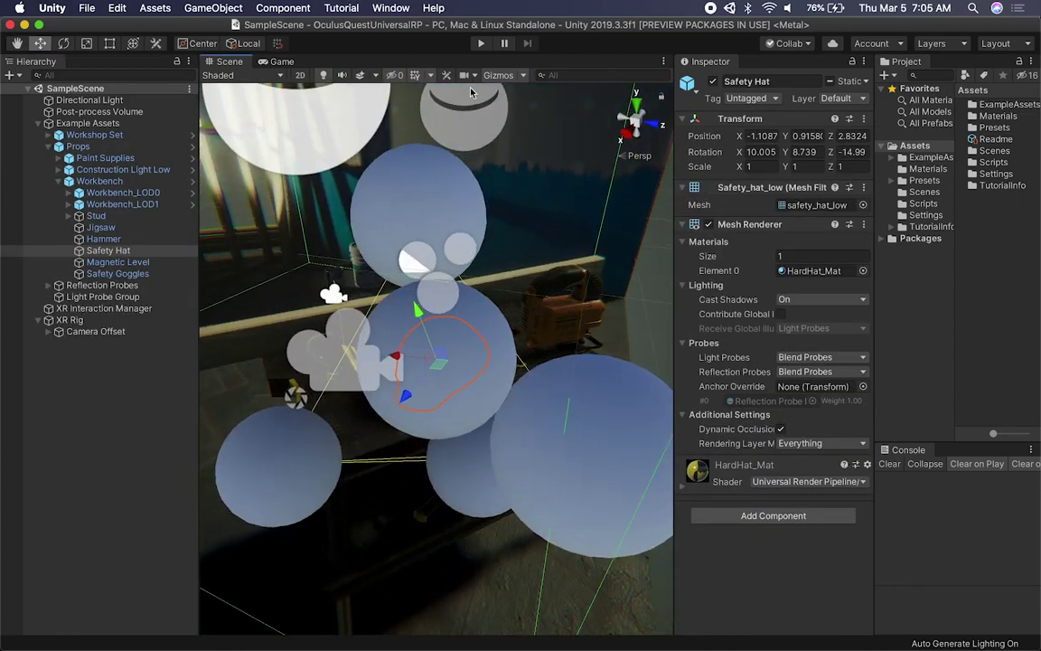
left_click(498, 75)
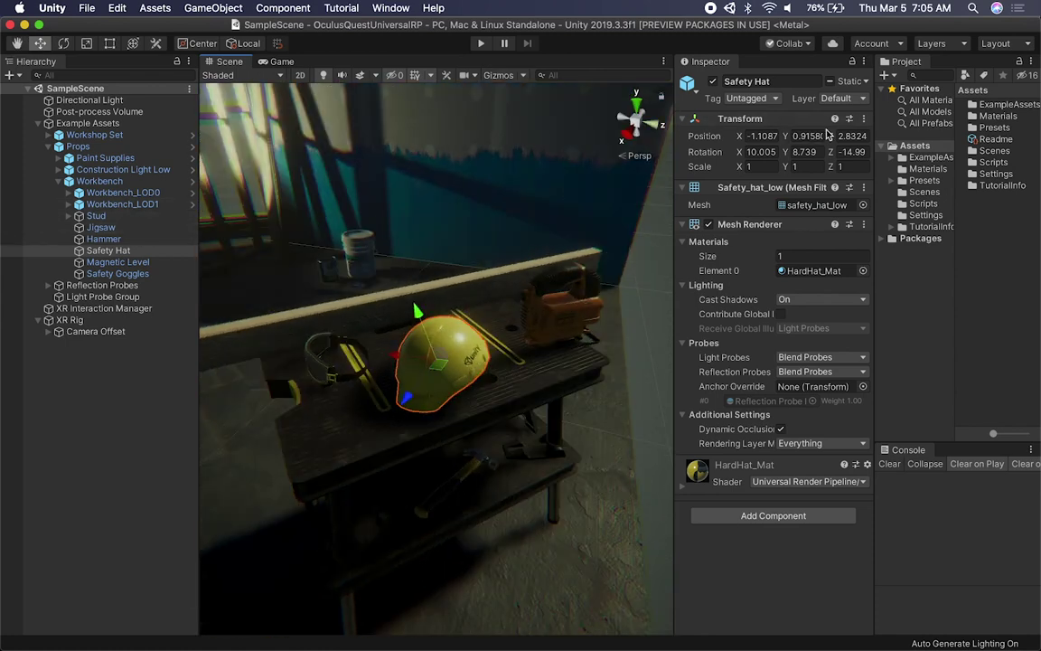
left_click(100, 227)
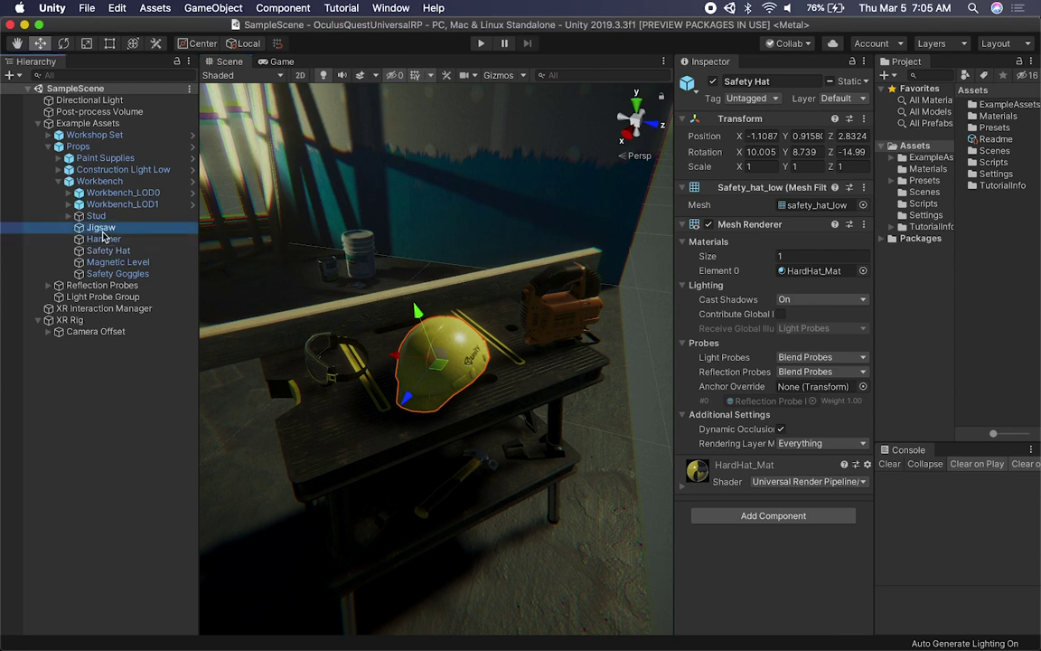
left_click(108, 273, "shift")
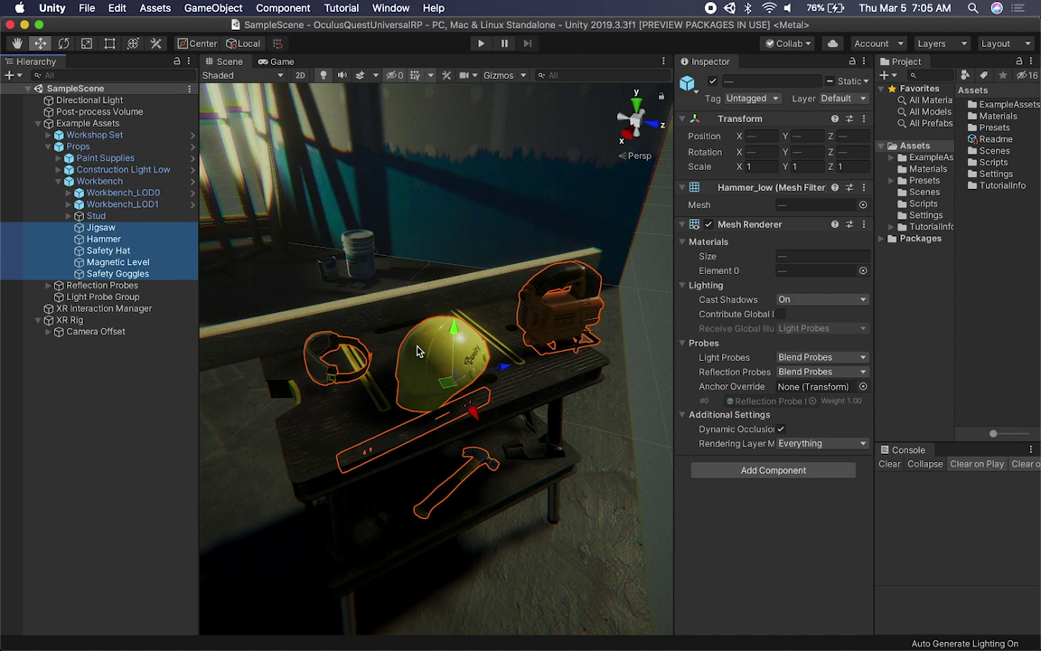
Select the five props from Jigsaw to Safety Goggles, leave them non-static, and save.
left_click(546, 322)
left_click(546, 323)
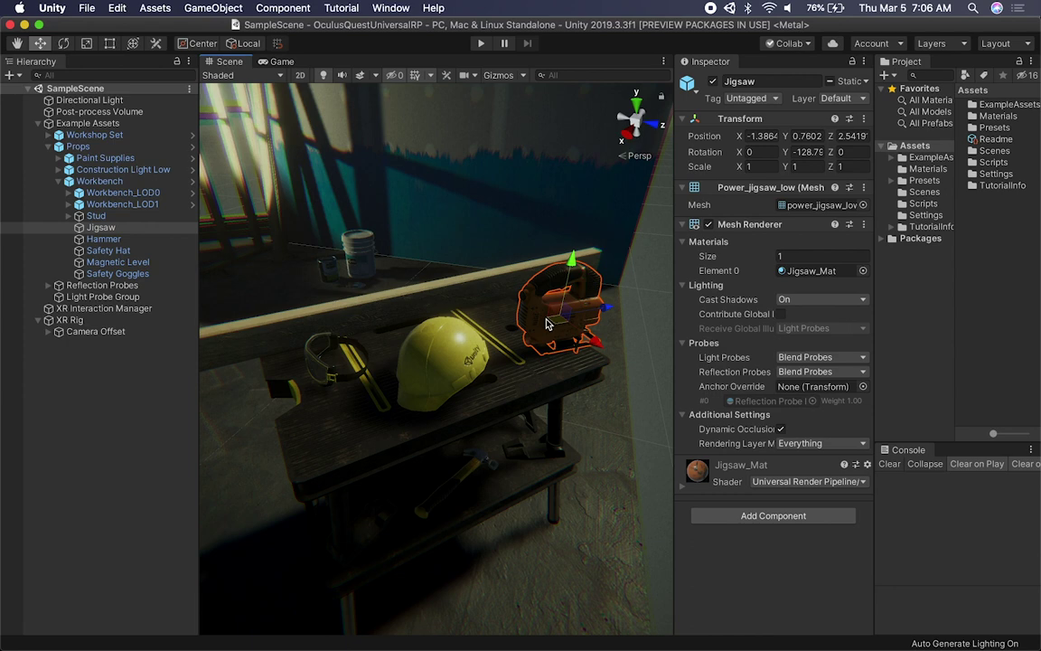
left_click(115, 273, "shift")
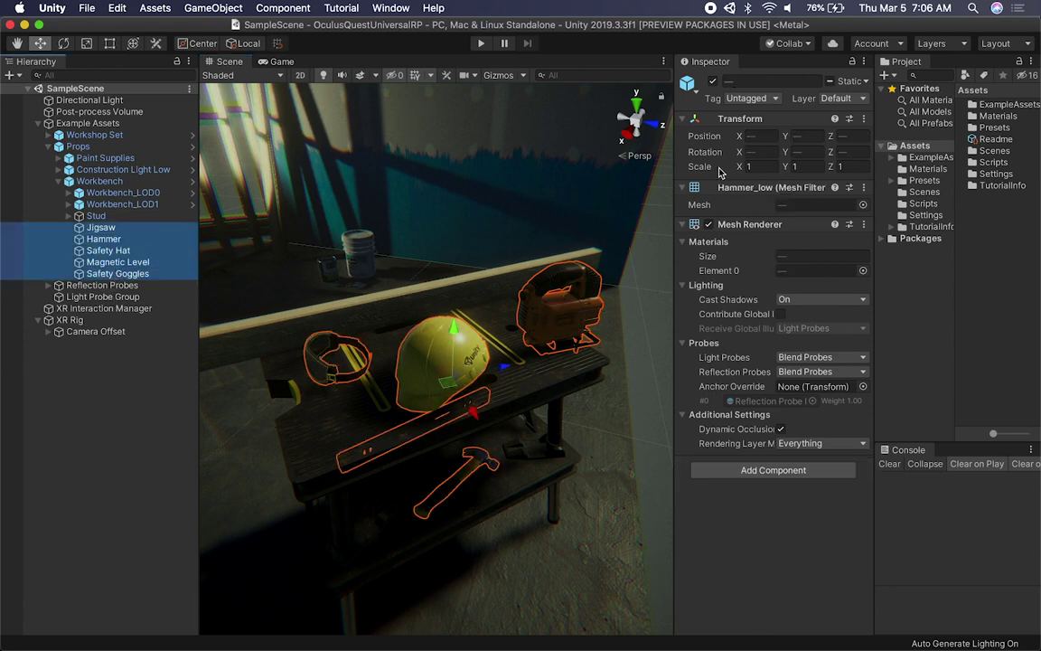
left_click(830, 81)
left_click(830, 80)
key("super+s")
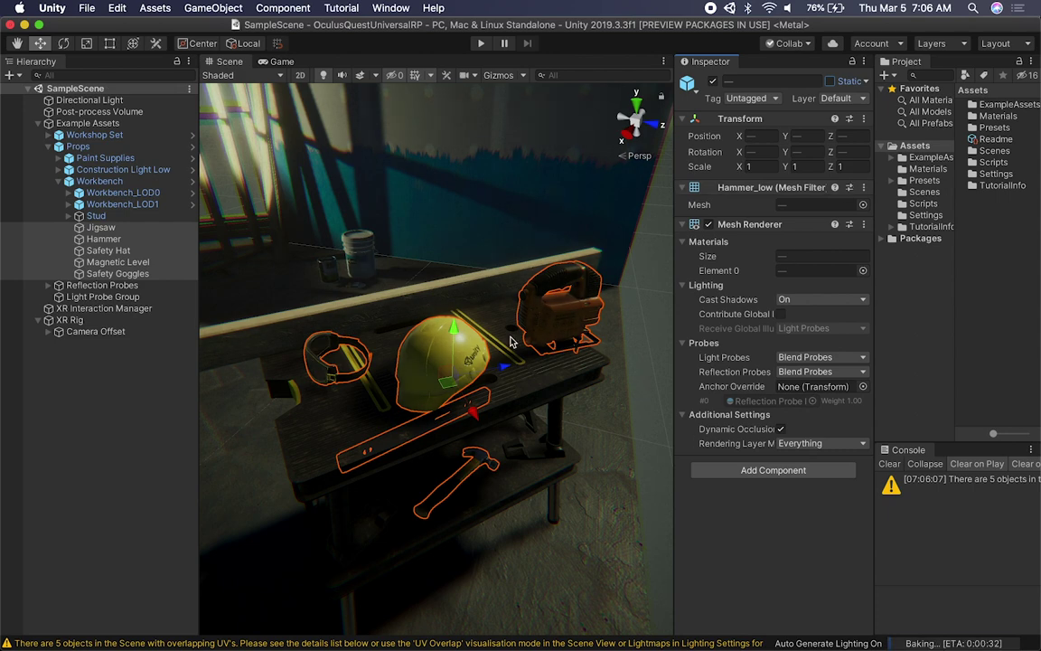
Add Mesh Collider and XR Grab Interactable to the five props and fold their components.
left_click(732, 470)
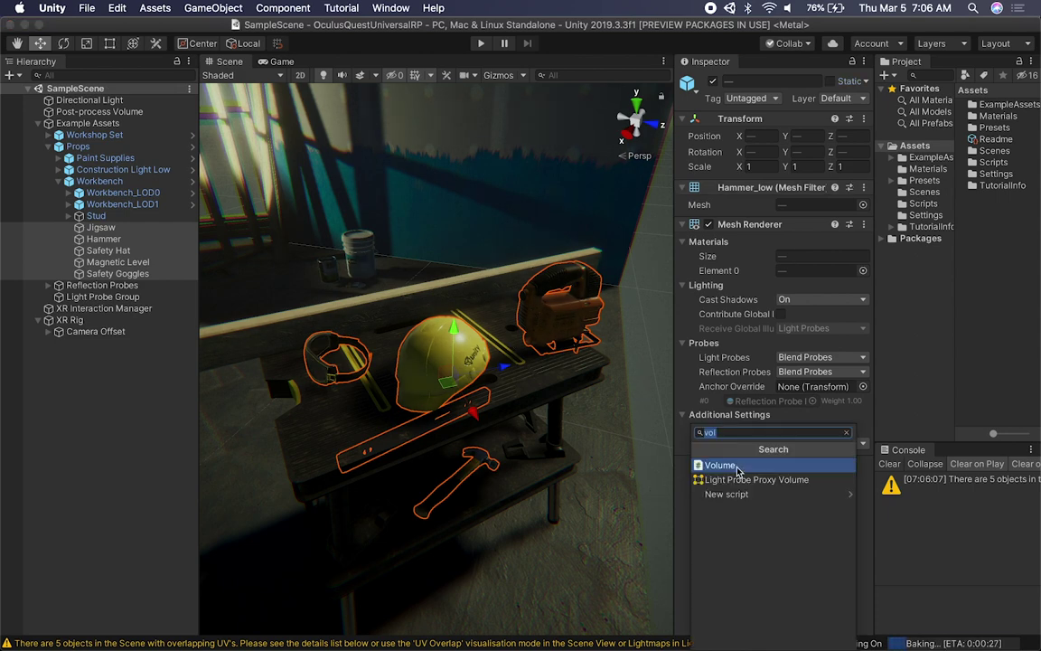
type("mesh")
left_click(737, 466)
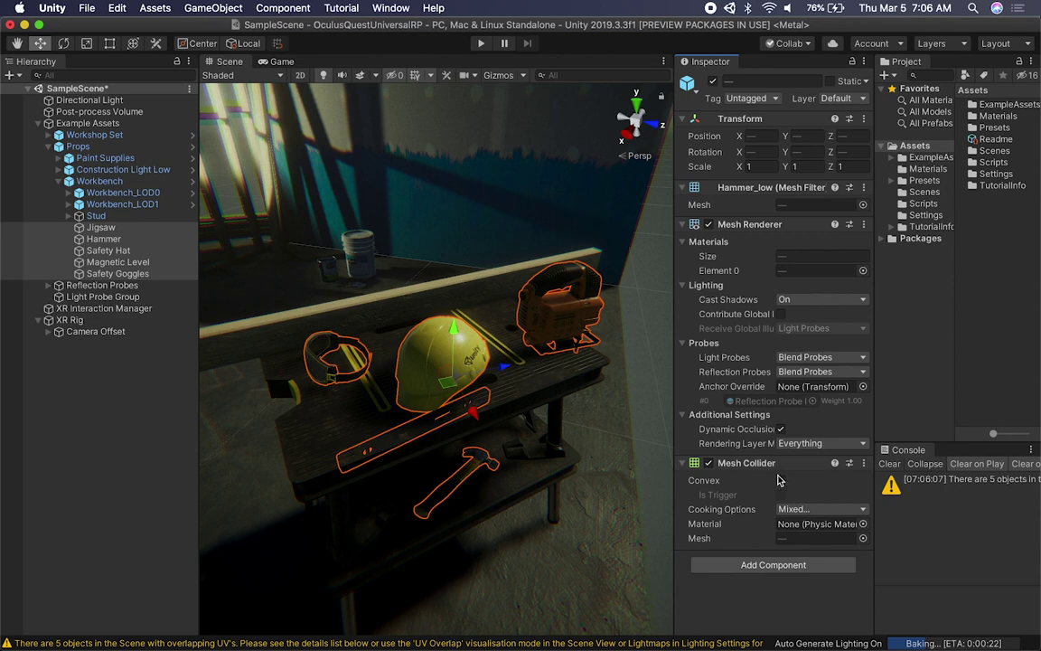
left_click(775, 564)
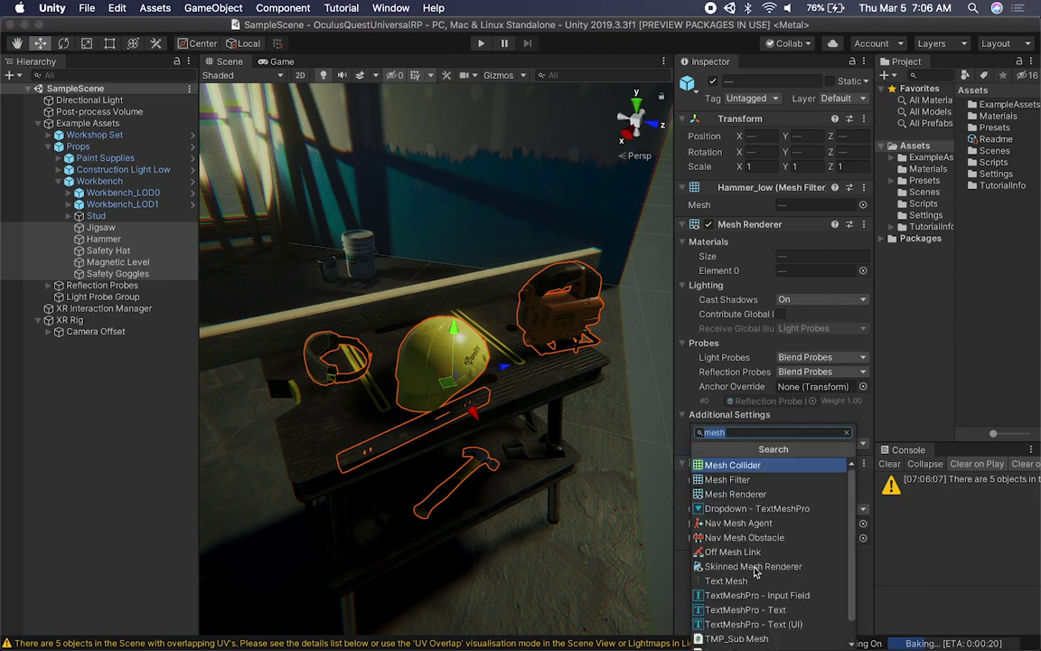
type("gra")
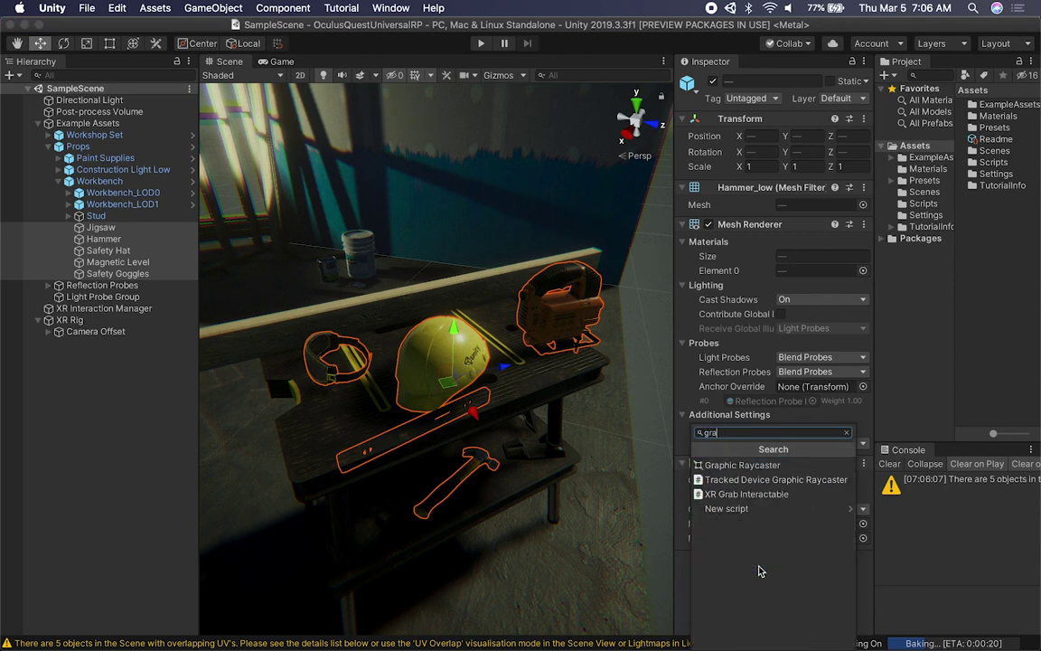
left_click(745, 495)
left_click(756, 463)
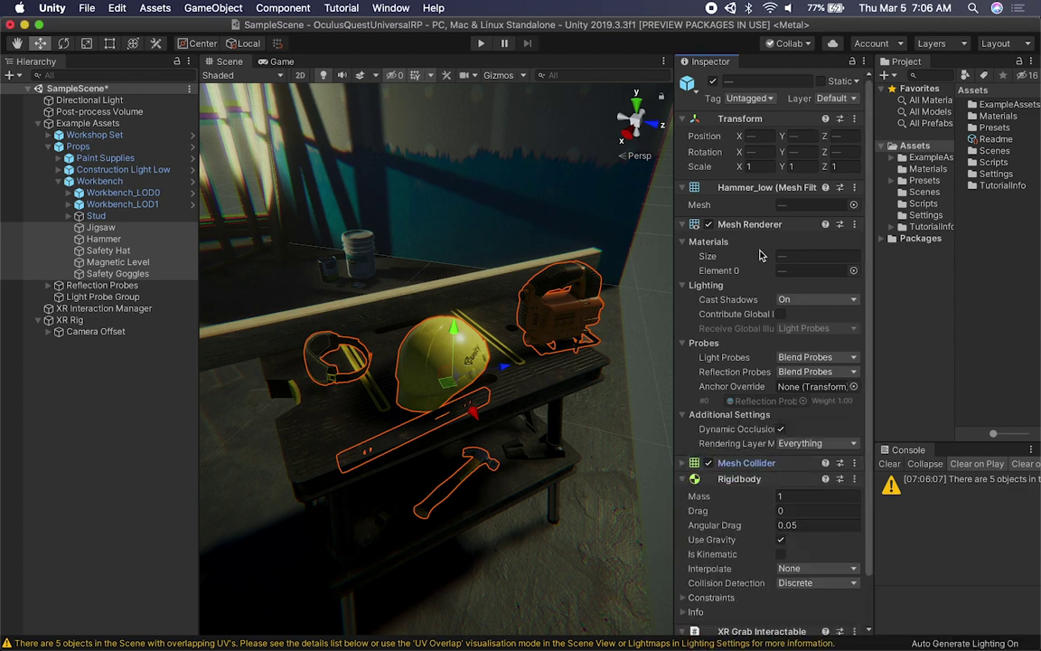
left_click(760, 224)
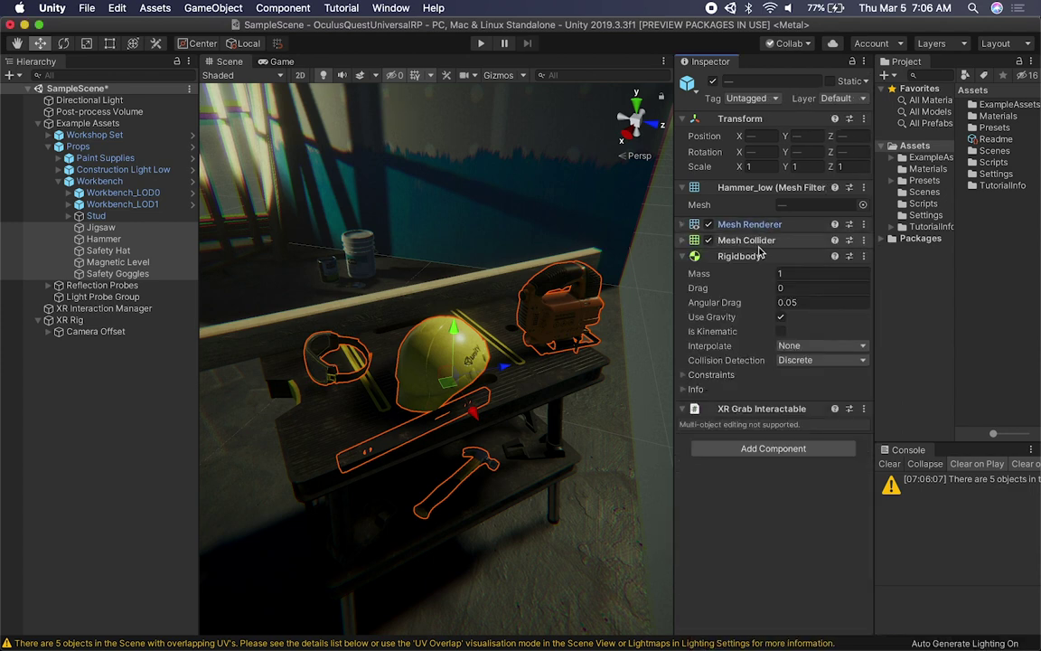
left_click(754, 256)
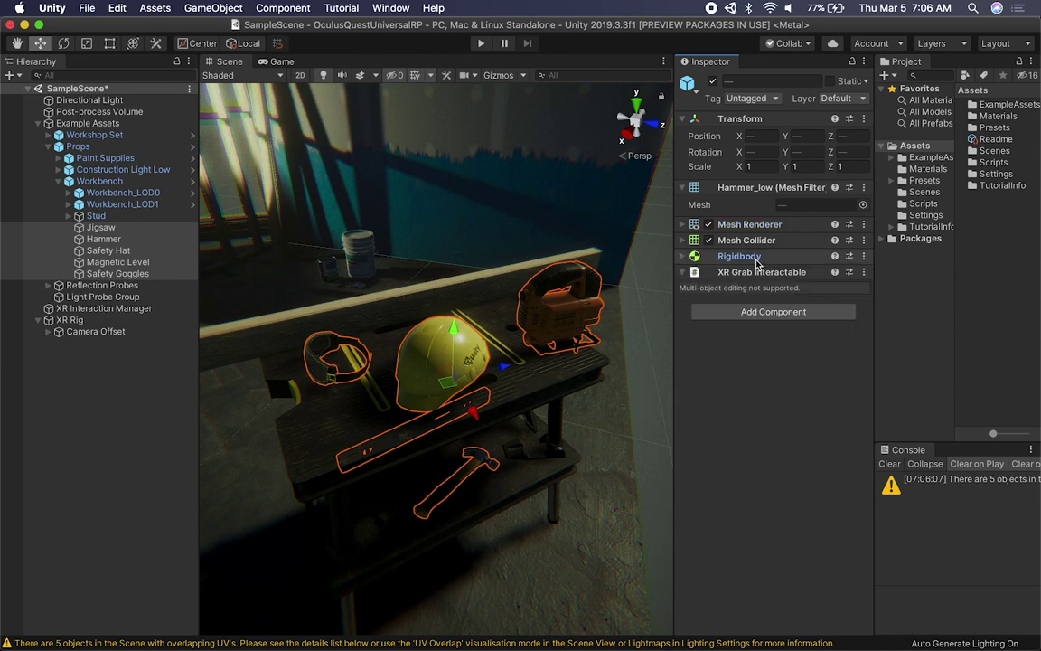
left_click_drag(389, 271, 359, 445, "alt")
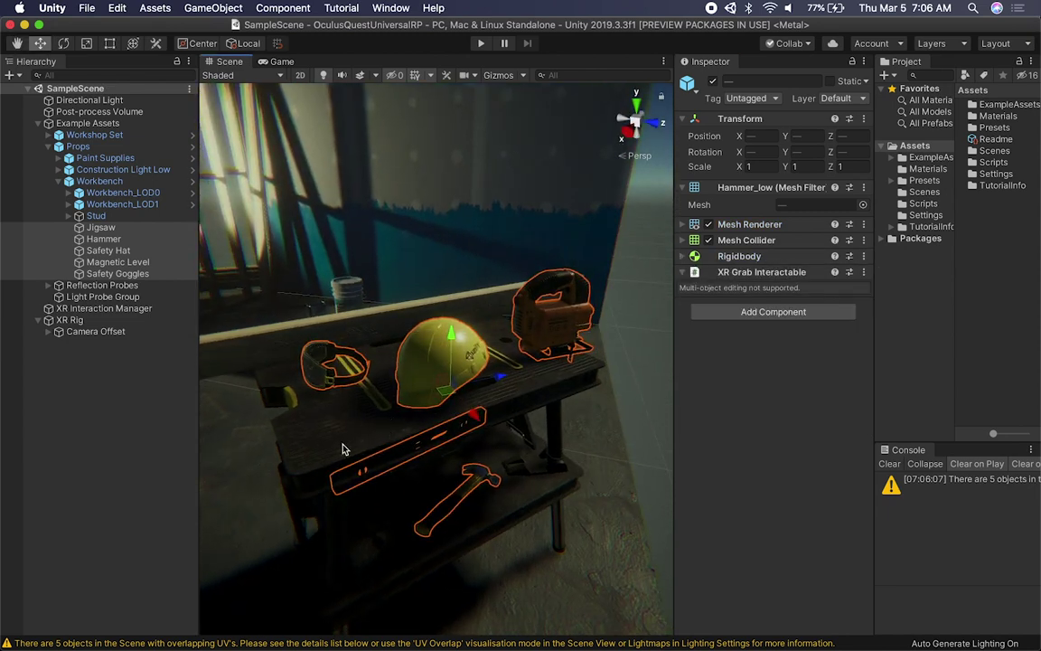
Inspect the workbench's bench top, supports and Props root from a low side view.
left_click(326, 453)
left_click(327, 452)
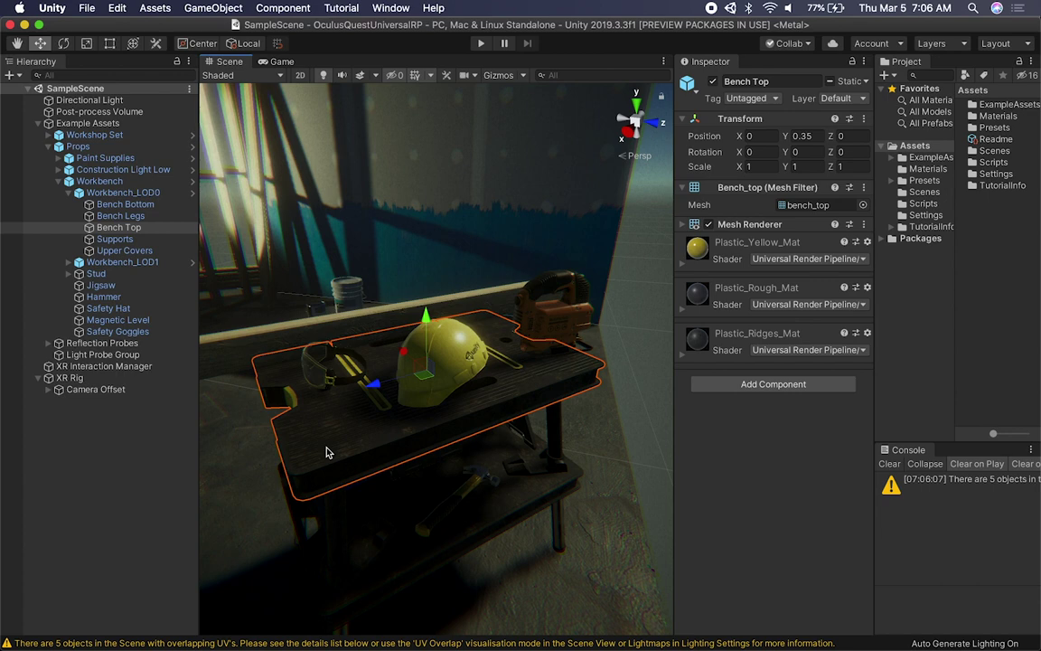
left_click(327, 453)
mouse_move(327, 453)
left_mouse_down("alt")
mouse_move(341, 467)
mouse_move(330, 460)
left_mouse_up("alt")
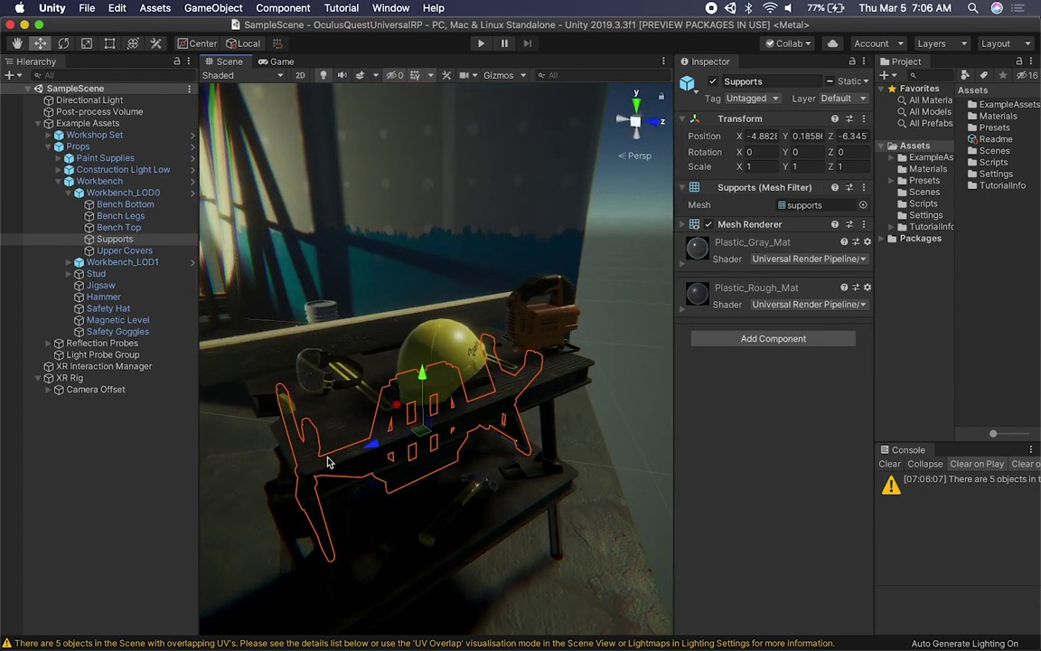
left_click(328, 461)
left_click(328, 456)
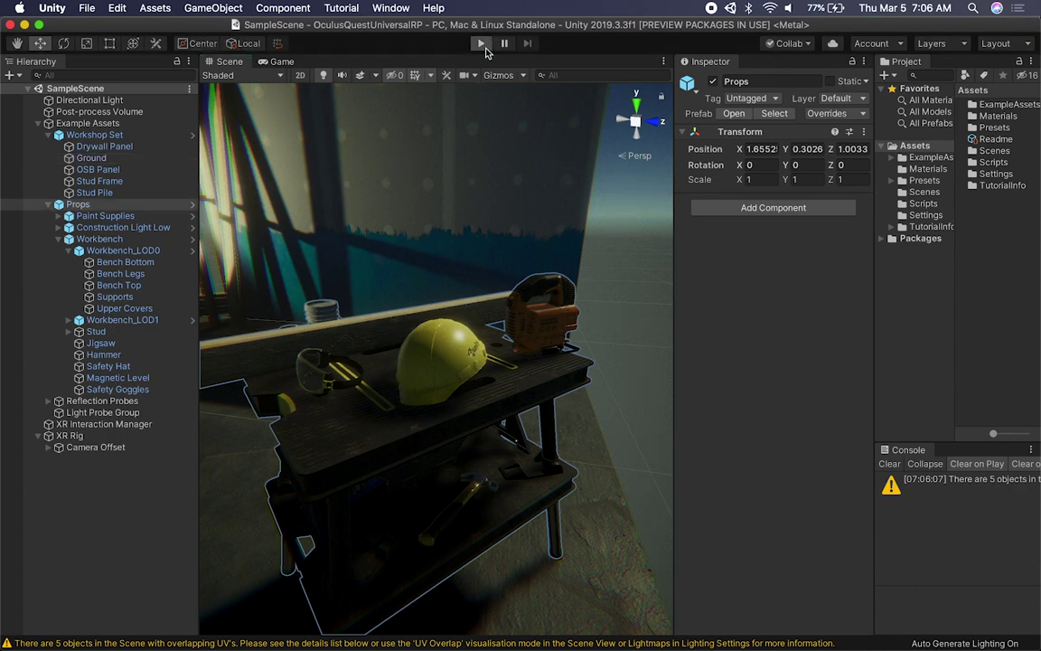
Enter Play Mode and watch in the Scene view as props fall through the bench.
left_click(482, 43)
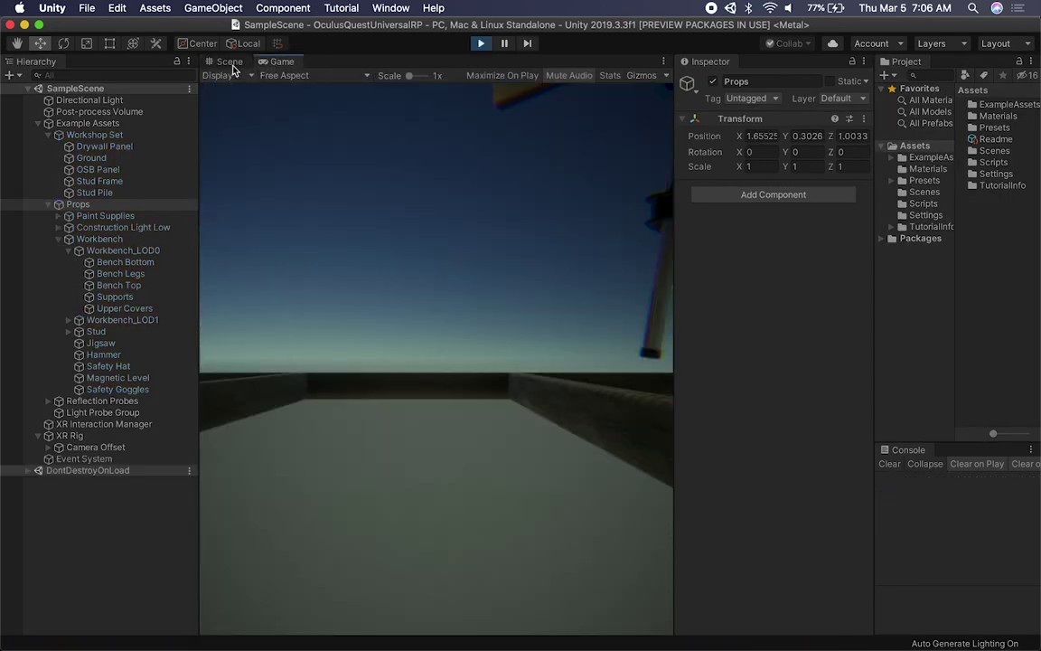
left_click(229, 61)
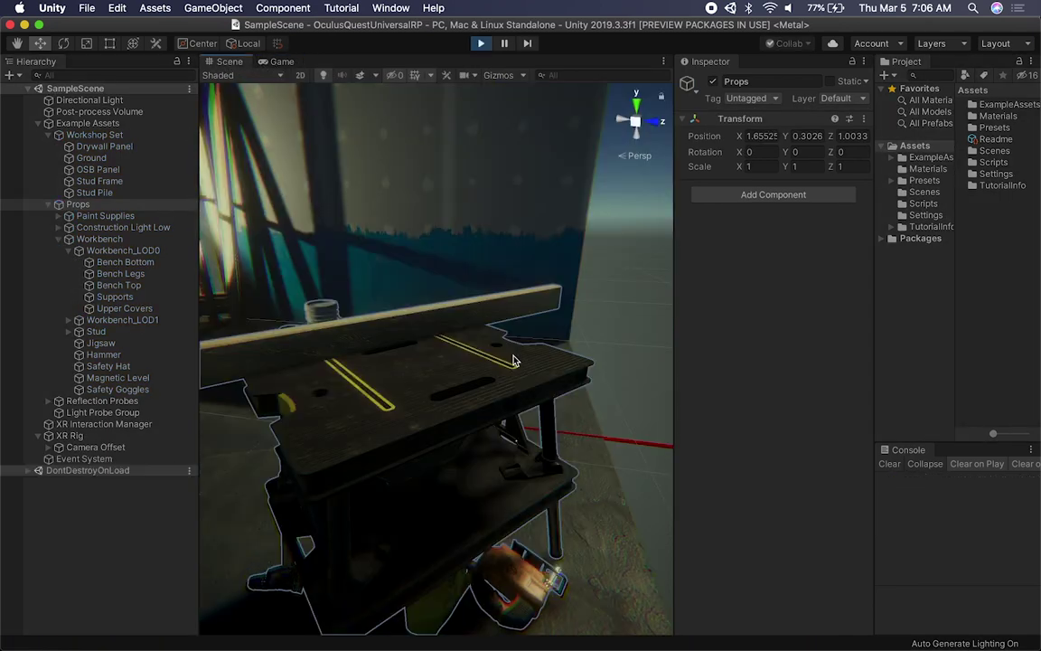
scroll(509, 539, "down", 5)
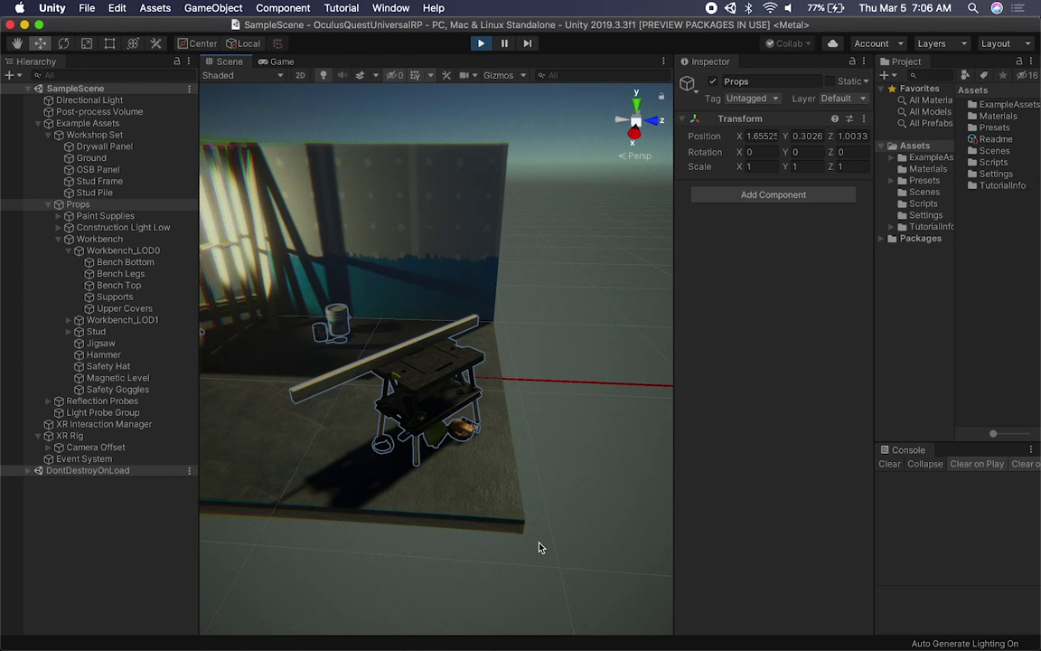
left_click(421, 372)
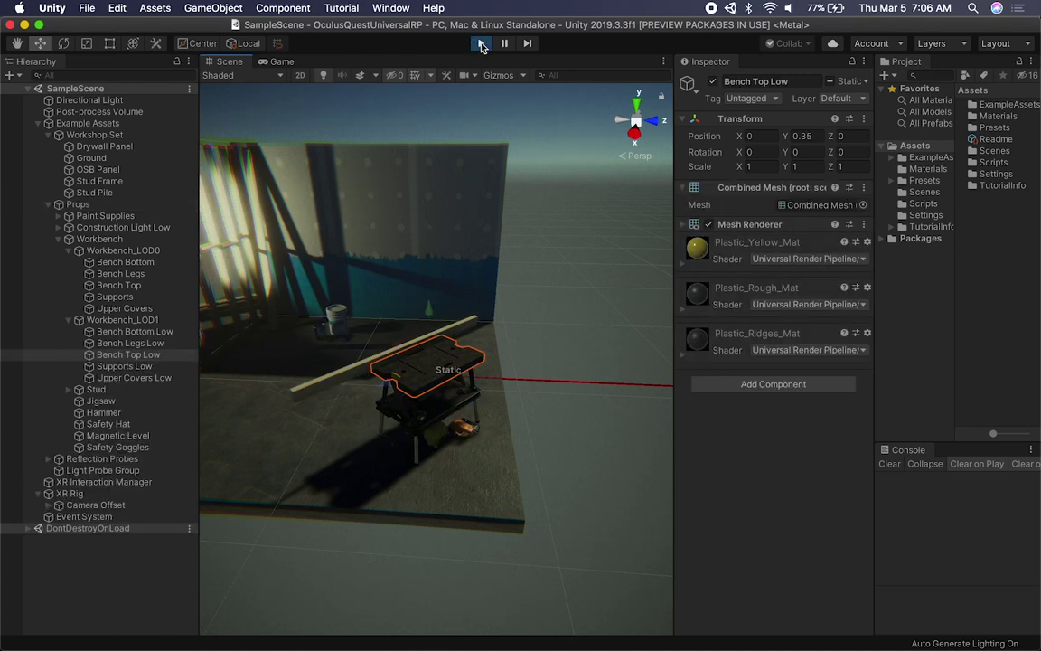
Stop Play Mode and add a Mesh Collider to Bench Top Low.
left_click(480, 44)
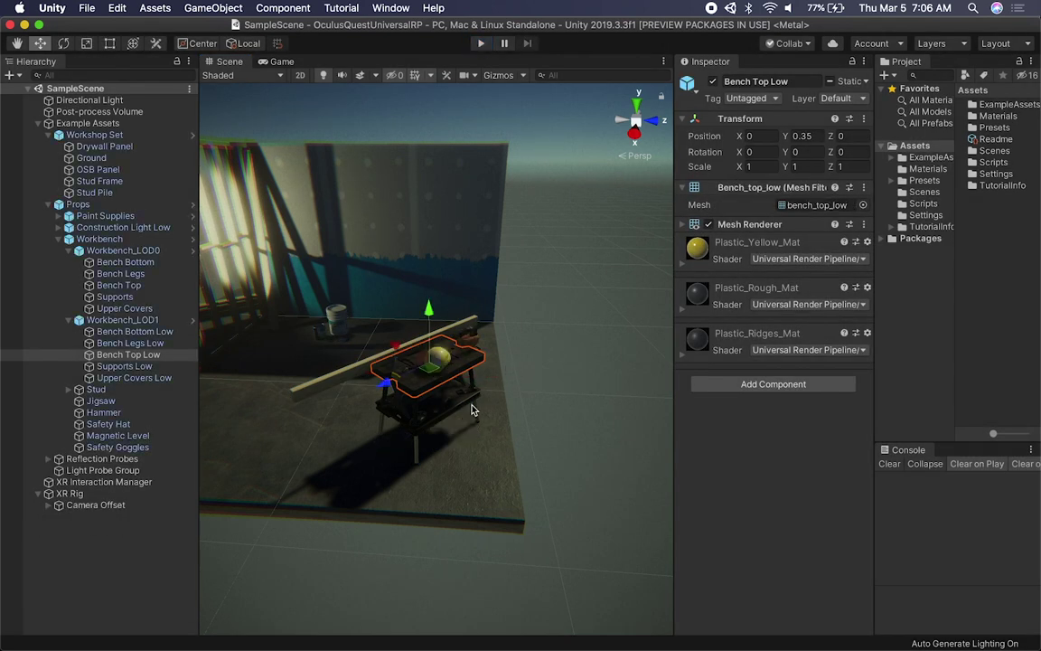
left_click(733, 383)
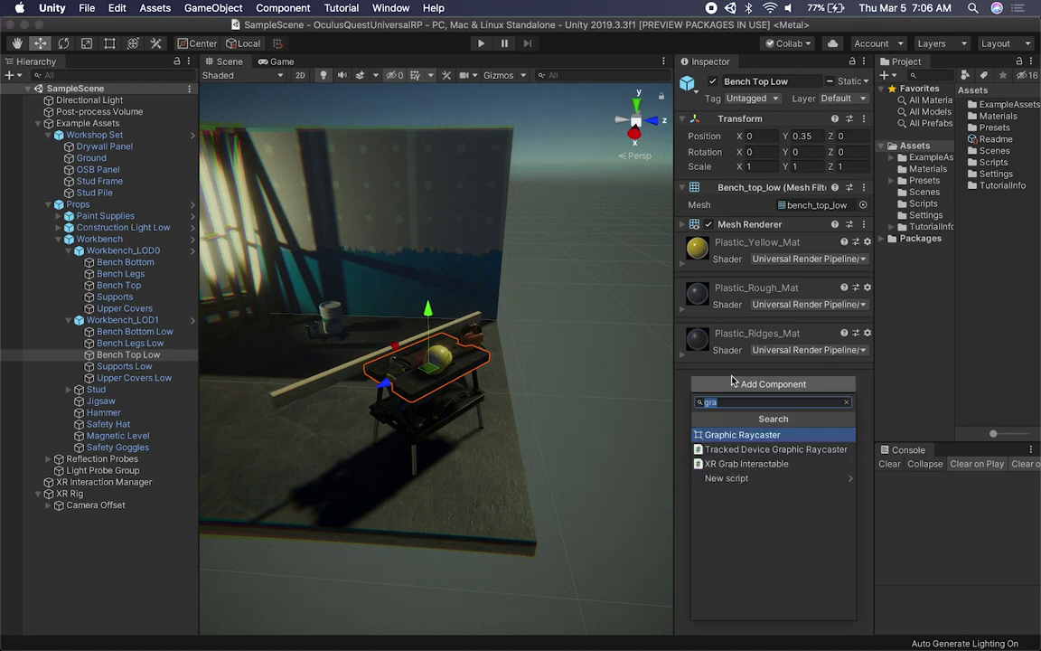
type("mesh")
key("Return")
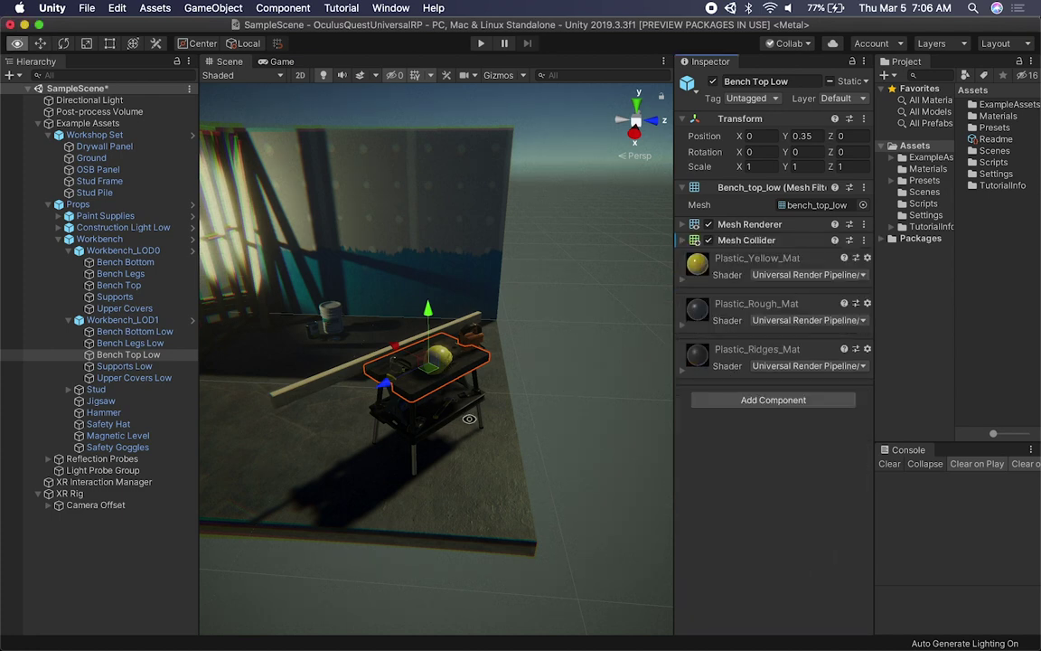
Add a Mesh Collider to Bench Bottom Low.
left_click_drag(400, 331, 361, 336, "alt")
left_click(488, 422)
left_click(488, 422)
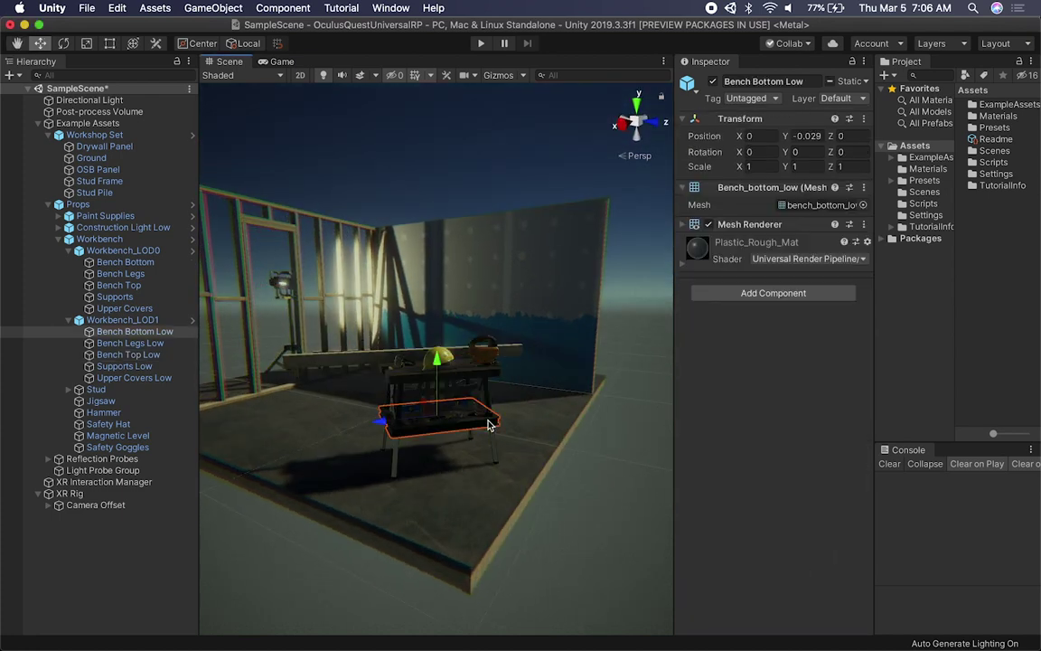
left_click(772, 293)
left_click(734, 342)
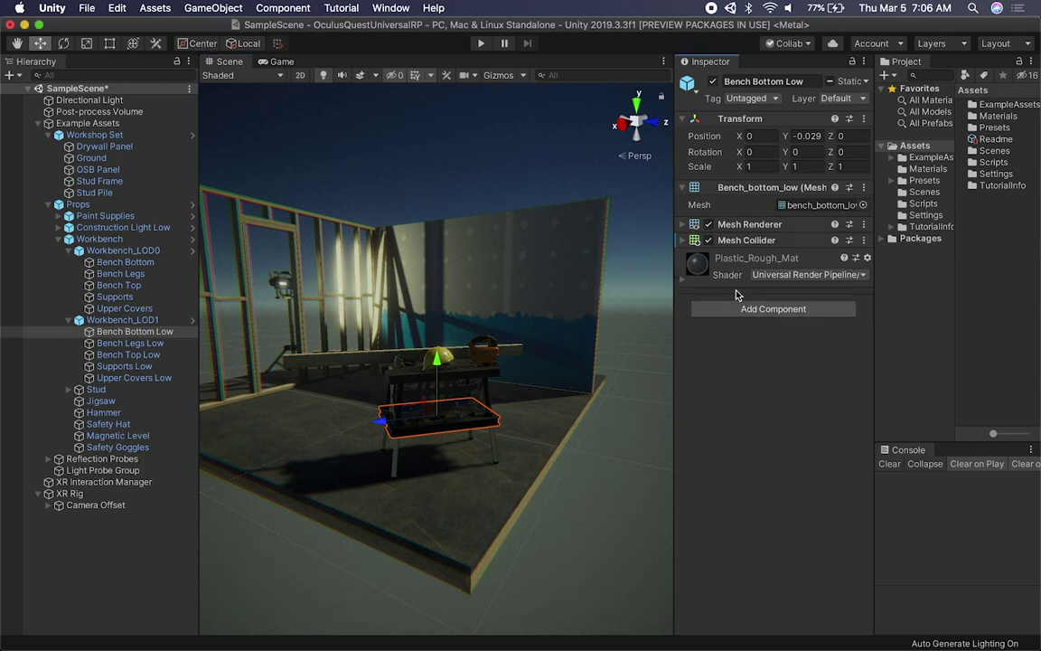
Orbit to a steeper workbench view and select the long stud.
left_click_drag(264, 364, 452, 416, "alt")
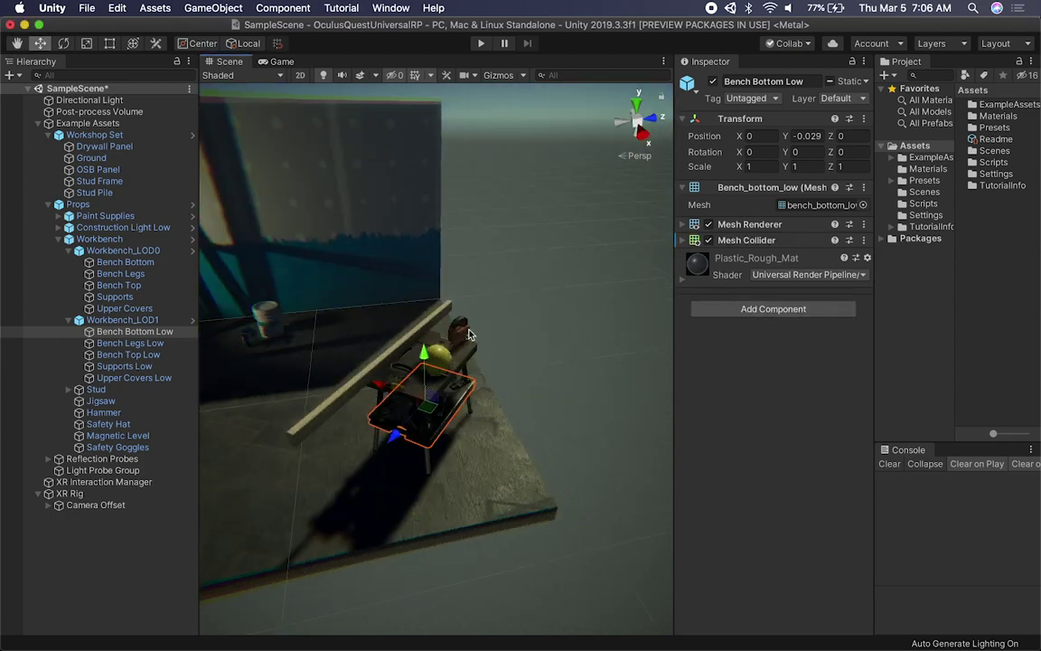
left_click(442, 319)
left_click(442, 319)
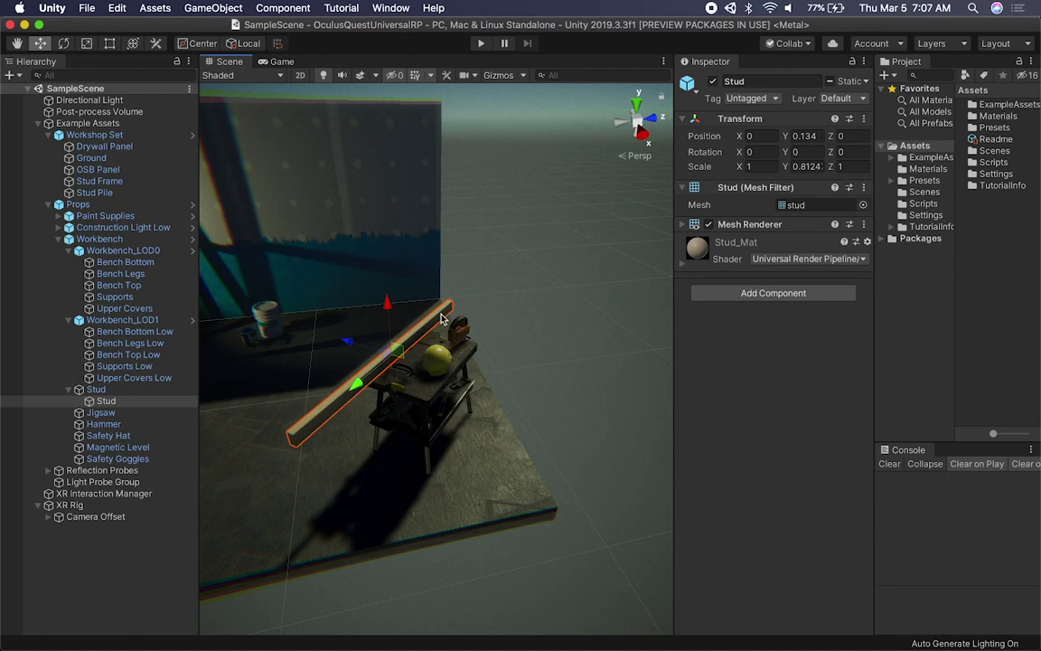
Give the Stud mesh a Mesh Collider and an XR Grab Interactable.
left_click(124, 391)
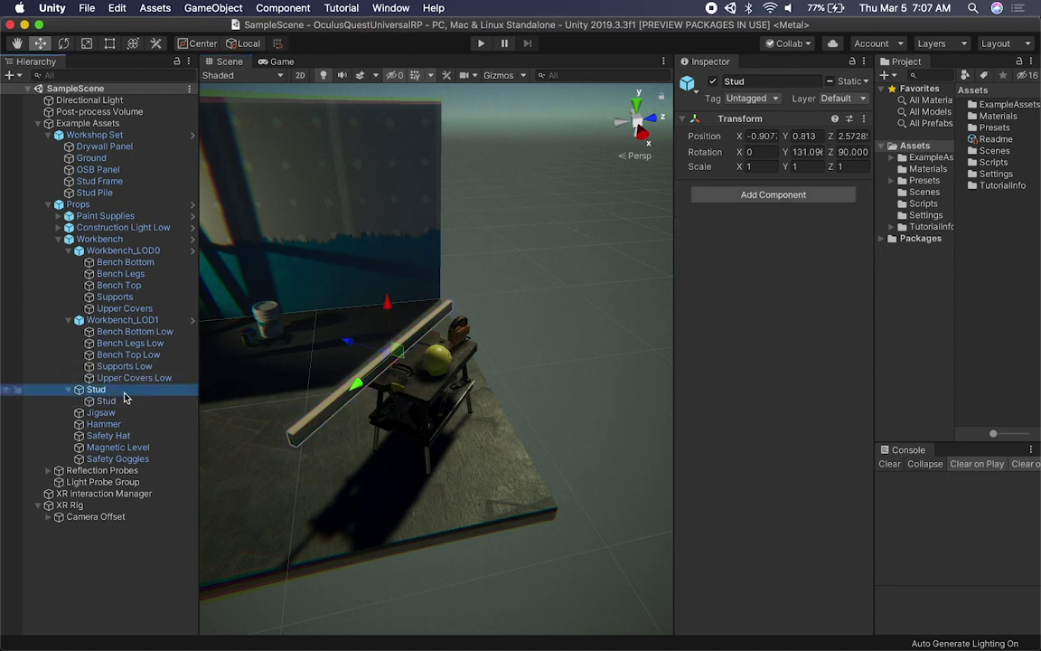
left_click(124, 400)
left_click(734, 293)
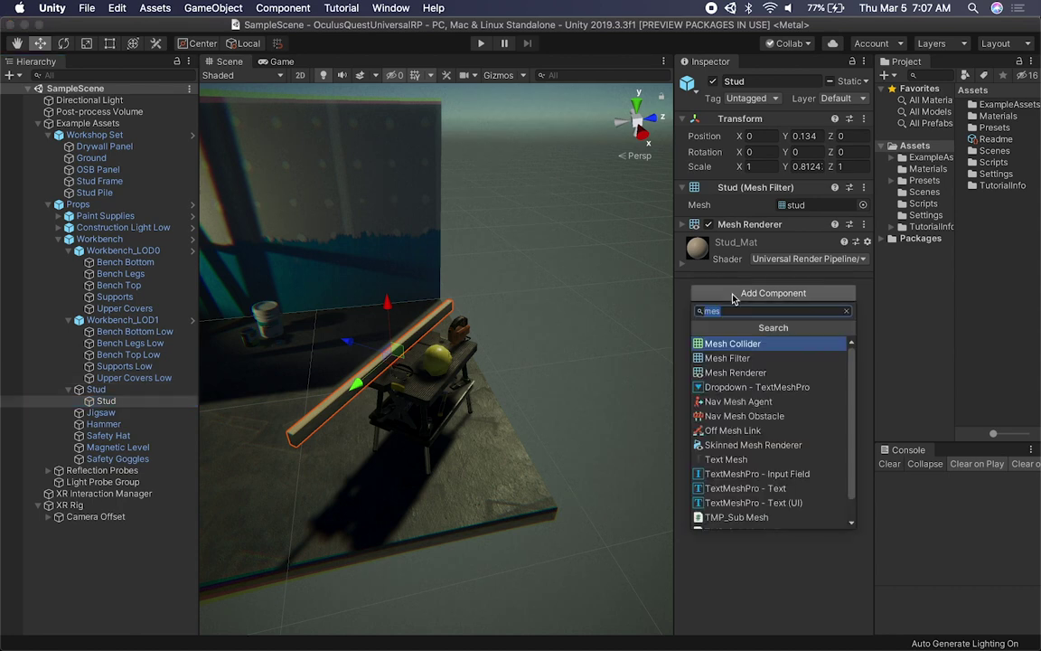
key("Return")
left_click(730, 309)
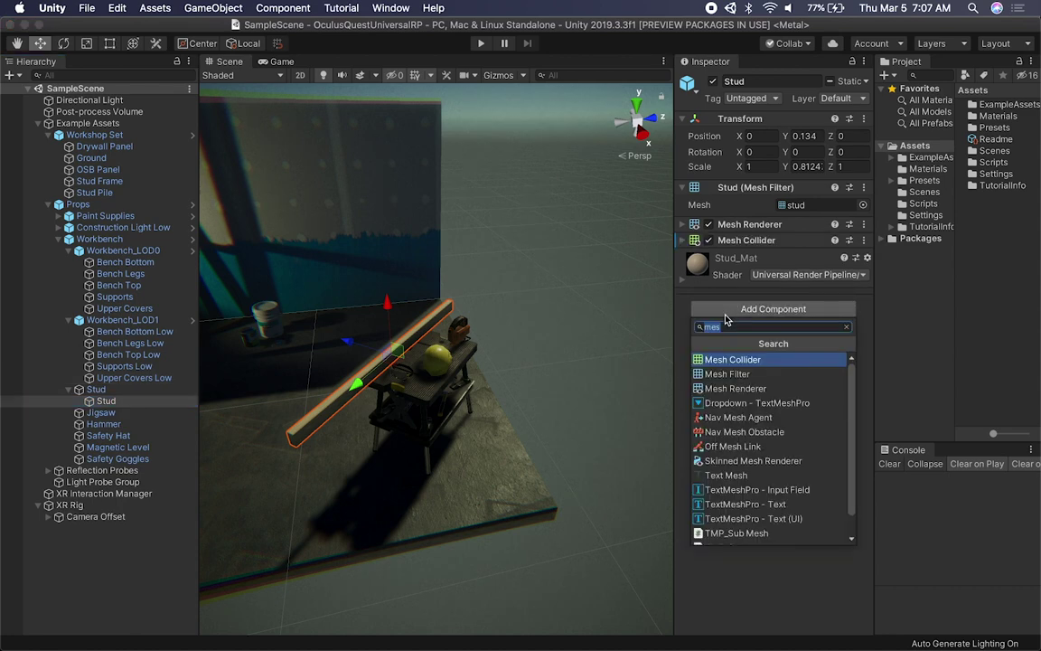
type("xr")
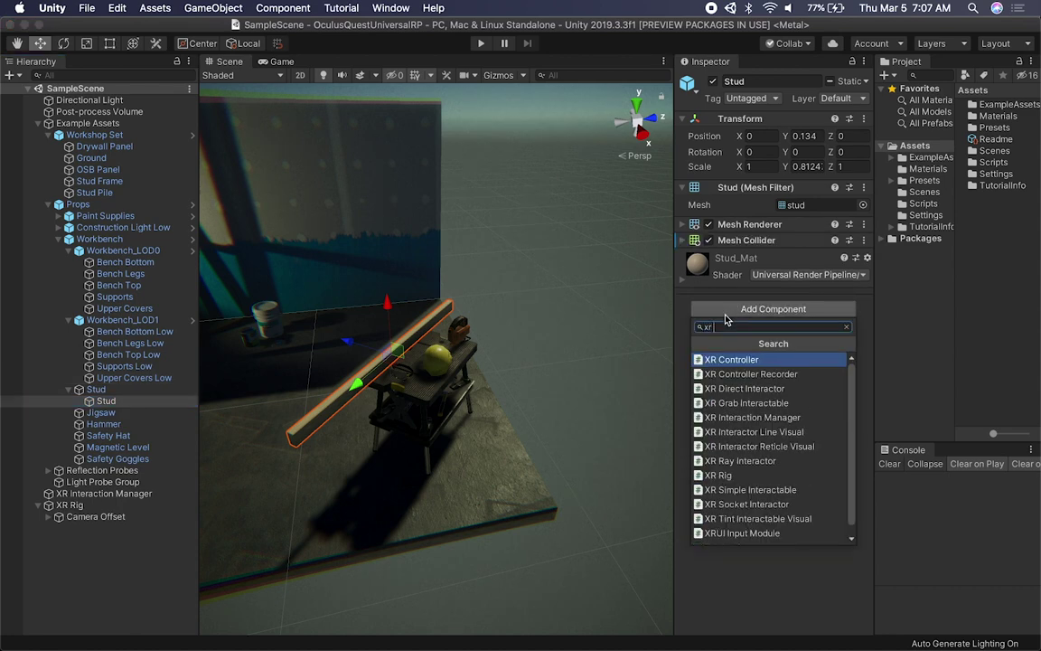
type(" grab")
key("Return")
Orbit around the stud and select the safety hat and jigsaw.
left_click_drag(326, 319, 348, 314, "alt")
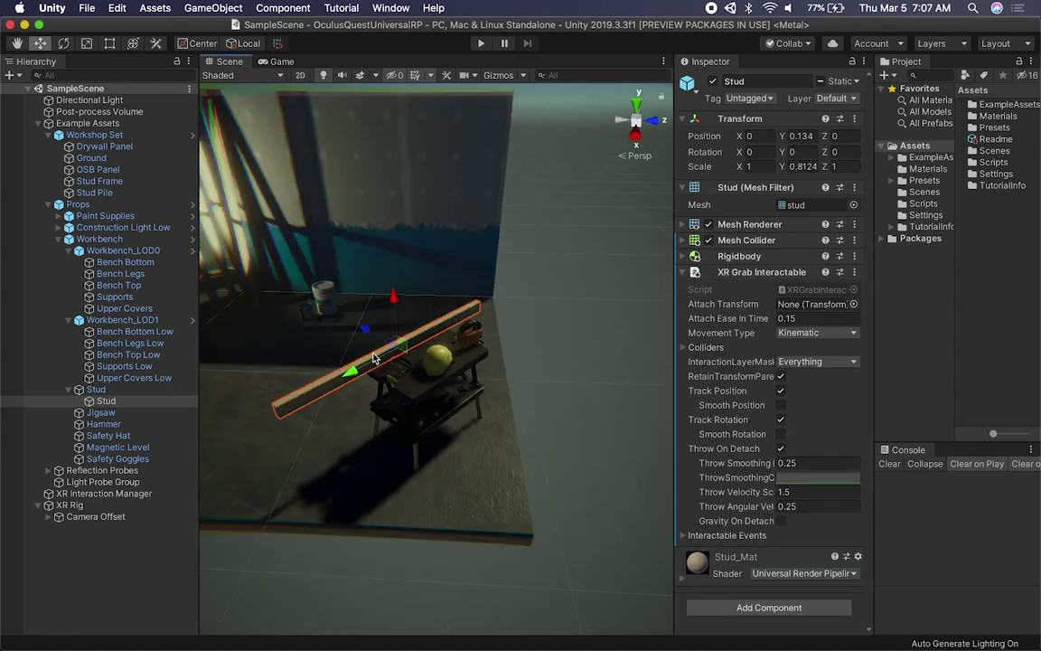
left_click(432, 364)
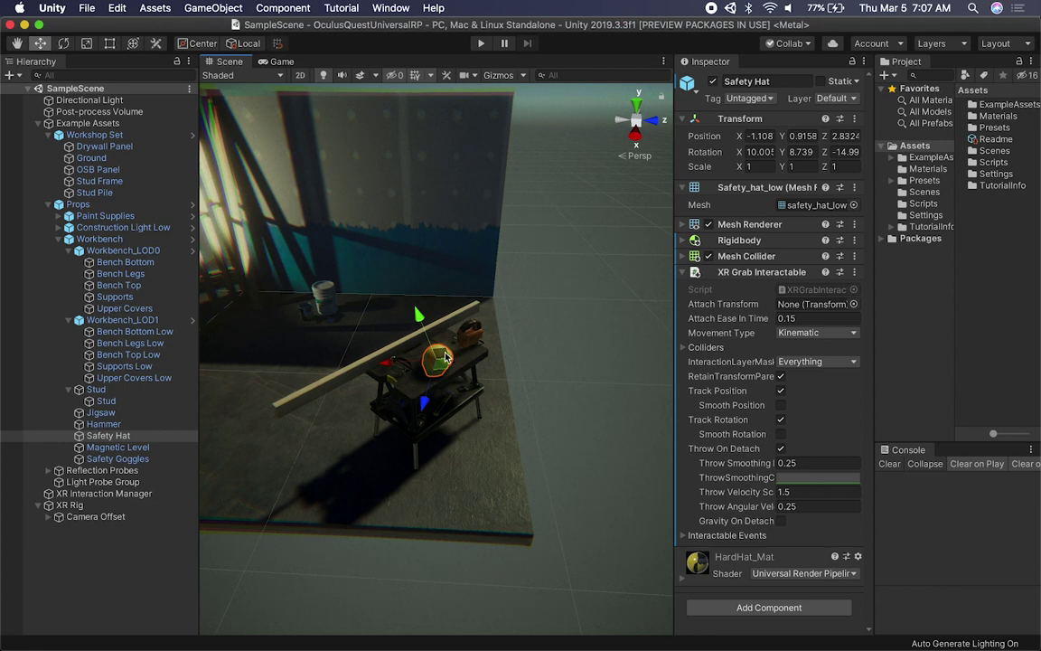
left_click(468, 336)
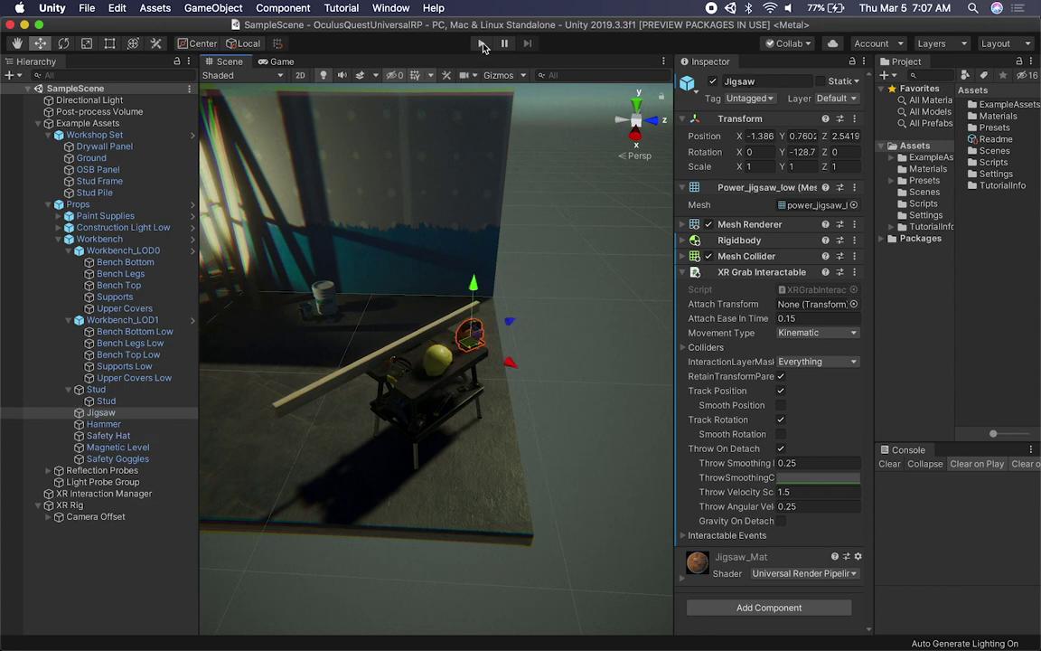
Dock the Scene view beside a narrower Game preview and run a quick test play.
left_click_drag(229, 61, 504, 283)
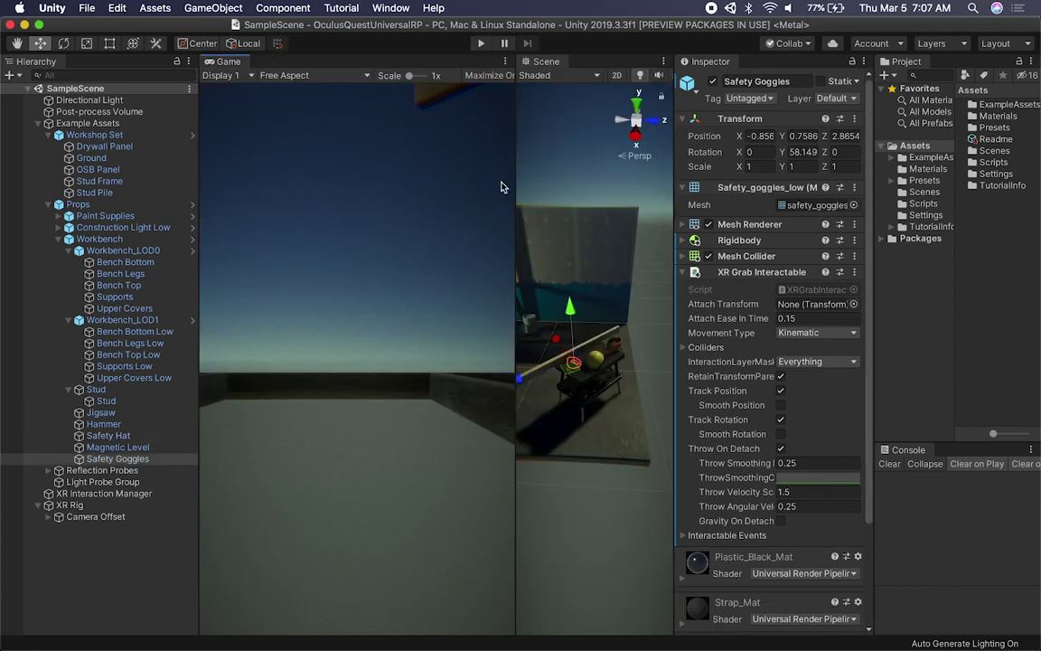
left_click_drag(516, 178, 308, 170)
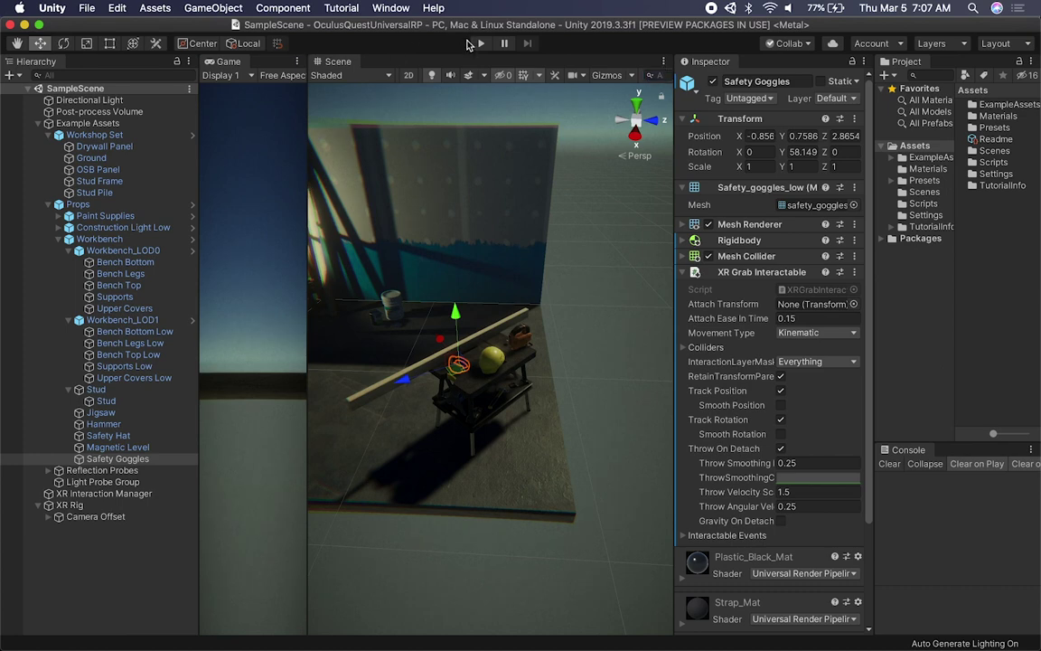
left_click(472, 43)
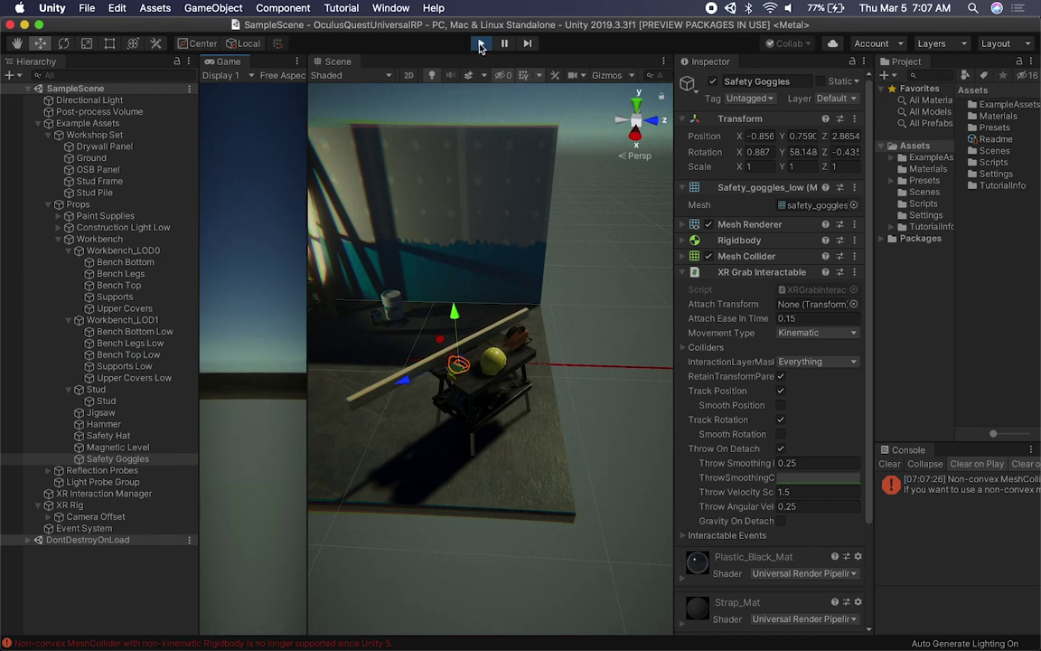
left_click(480, 44)
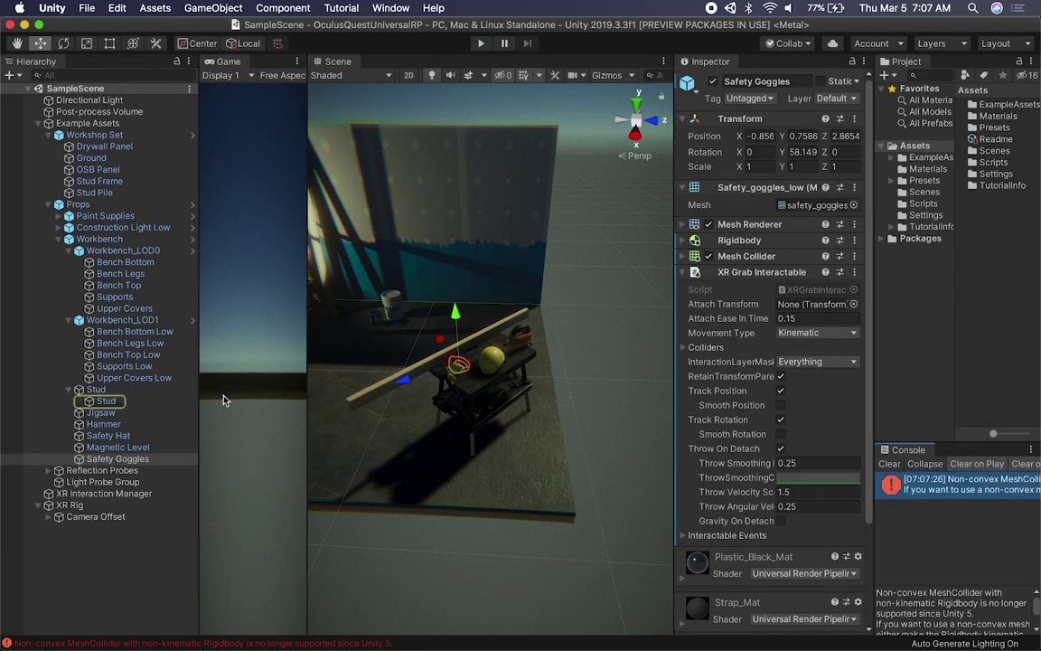
Make the Stud's Mesh Collider convex and clear the Console errors.
left_click(108, 401)
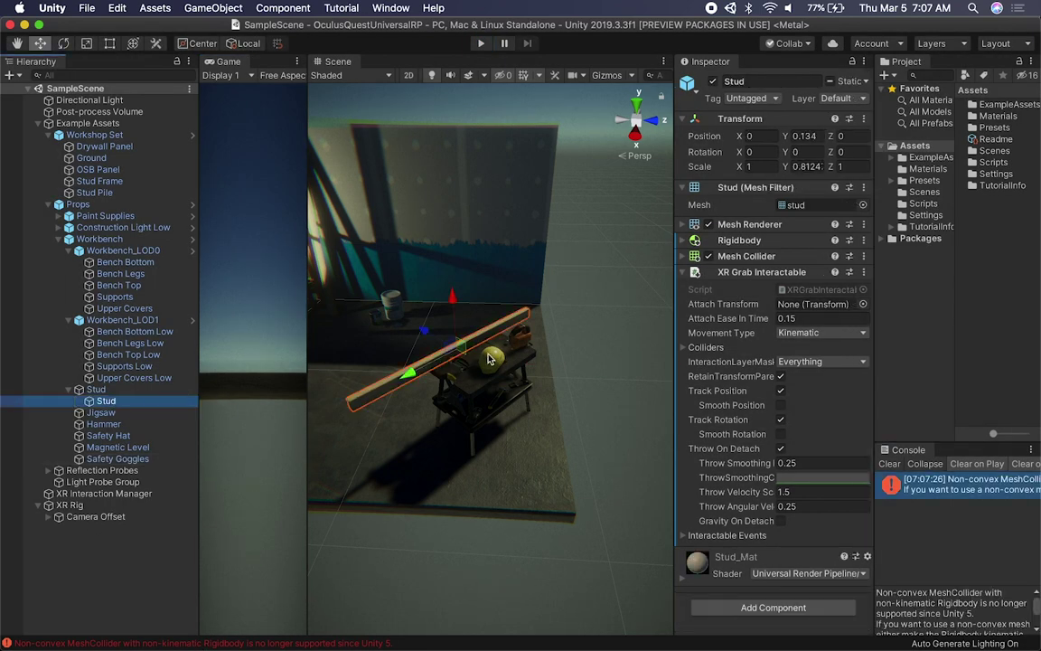
left_click(739, 240)
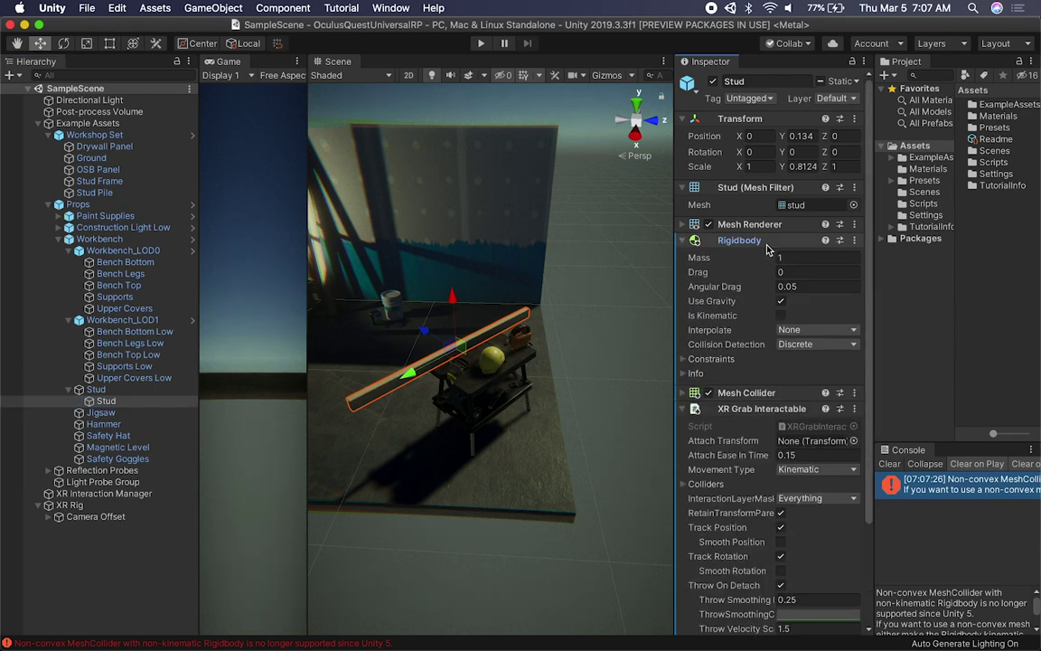
left_click(737, 393)
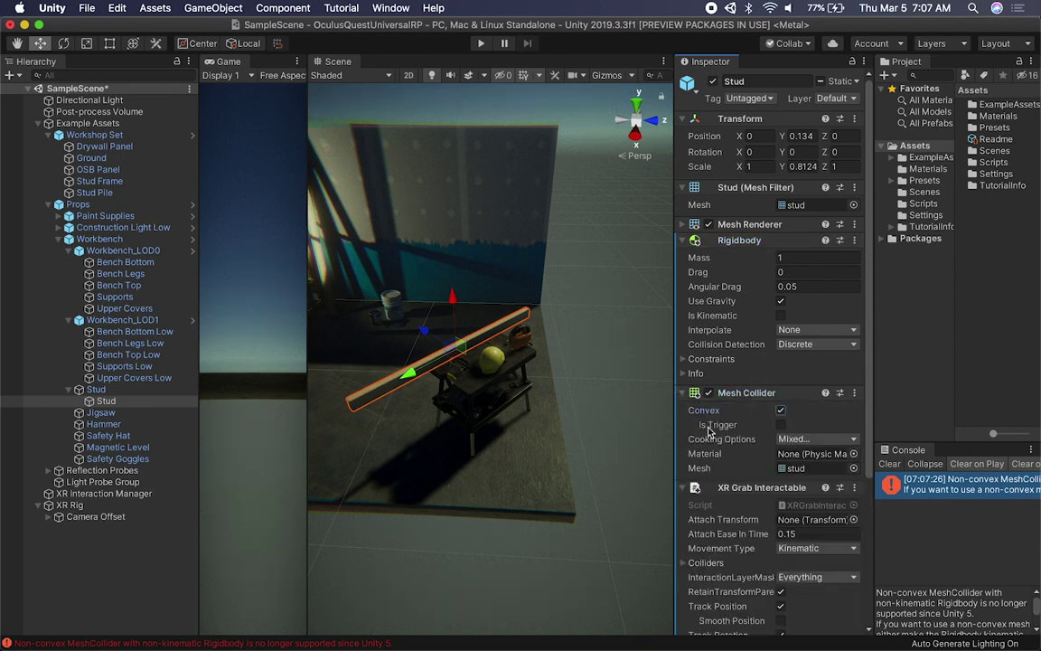
left_click(890, 465)
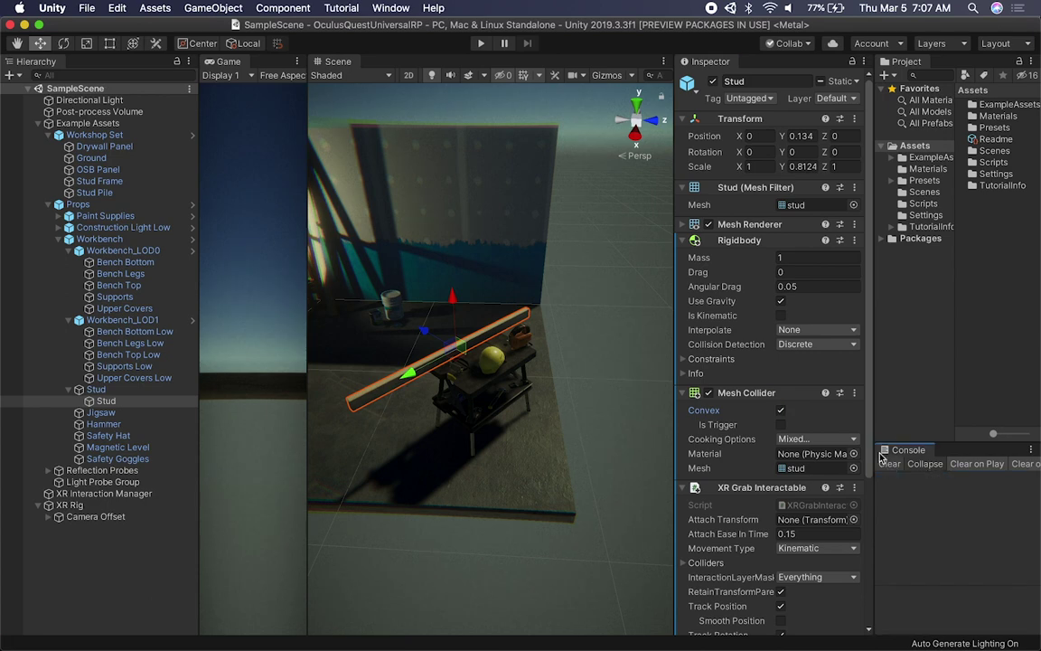
Retest in Play Mode, confirming the stud and tools rest on the workbench.
key("super+p")
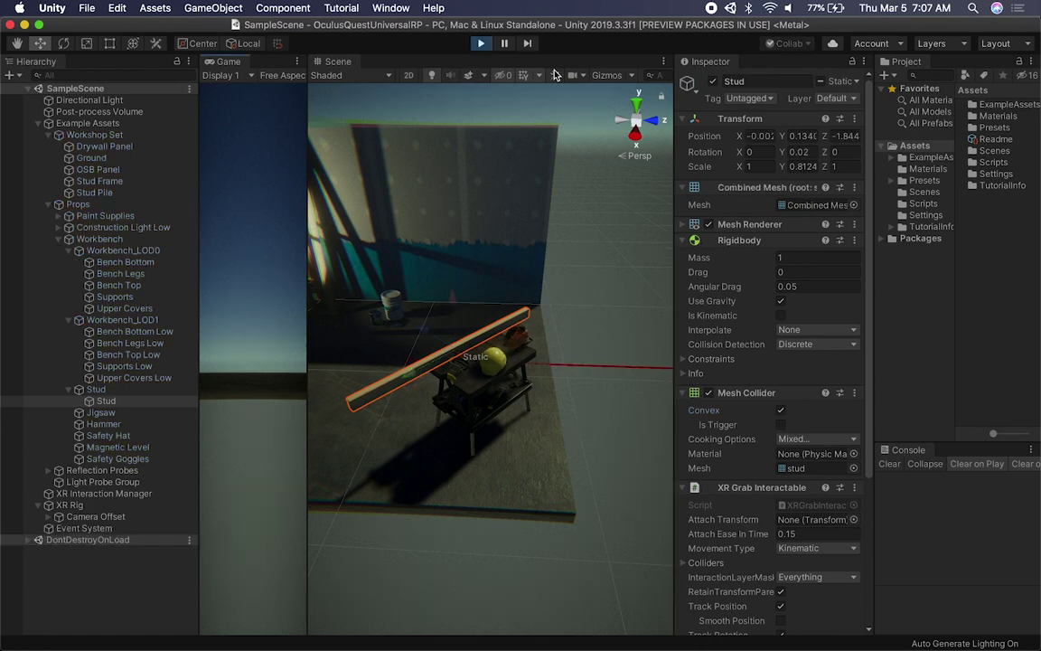
right_click_drag(423, 211, 488, 339)
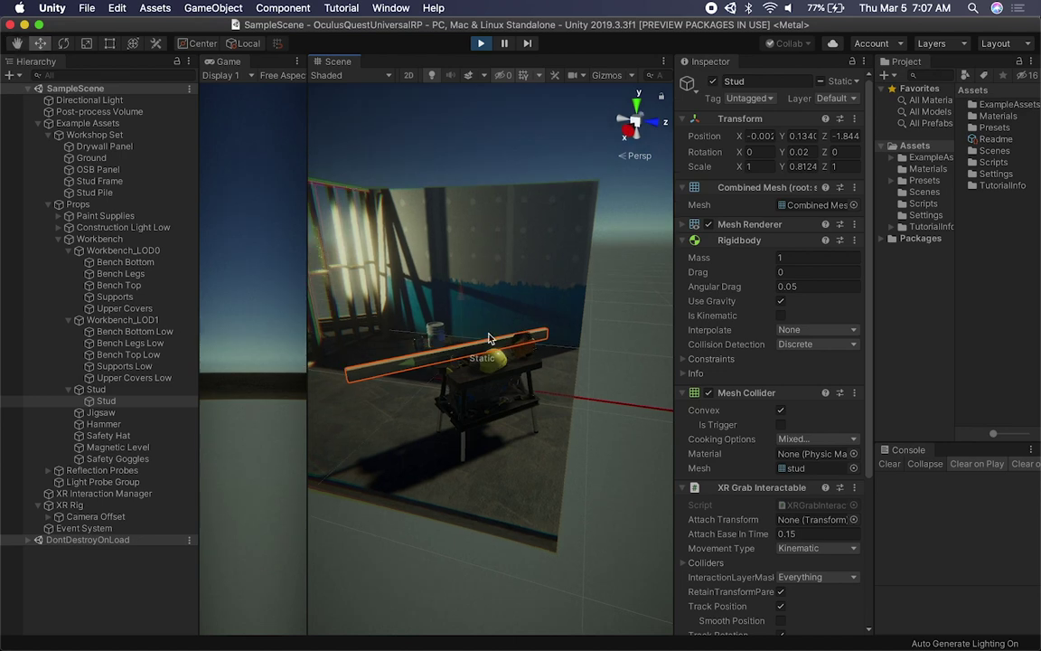
left_click(432, 370)
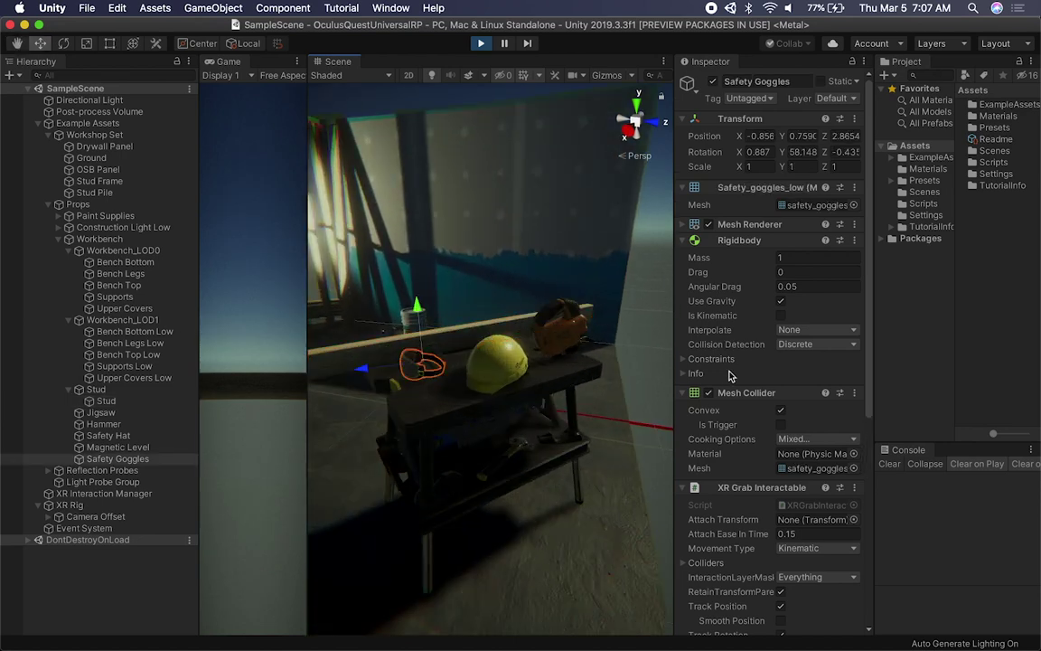
right_click_drag(512, 328, 484, 96)
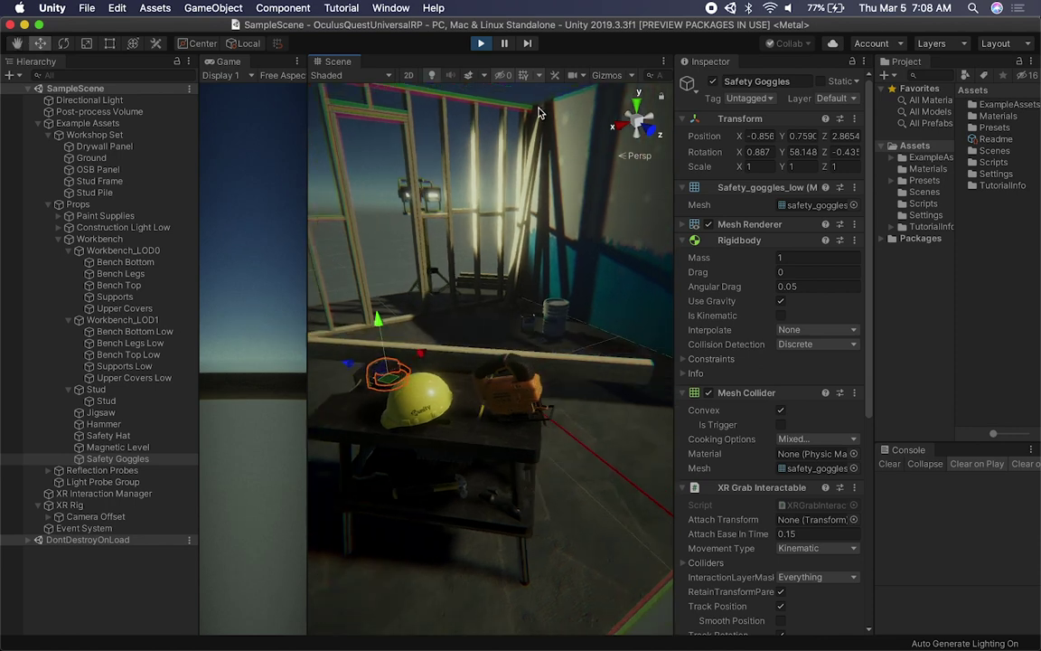
left_click(482, 43)
left_click(548, 332)
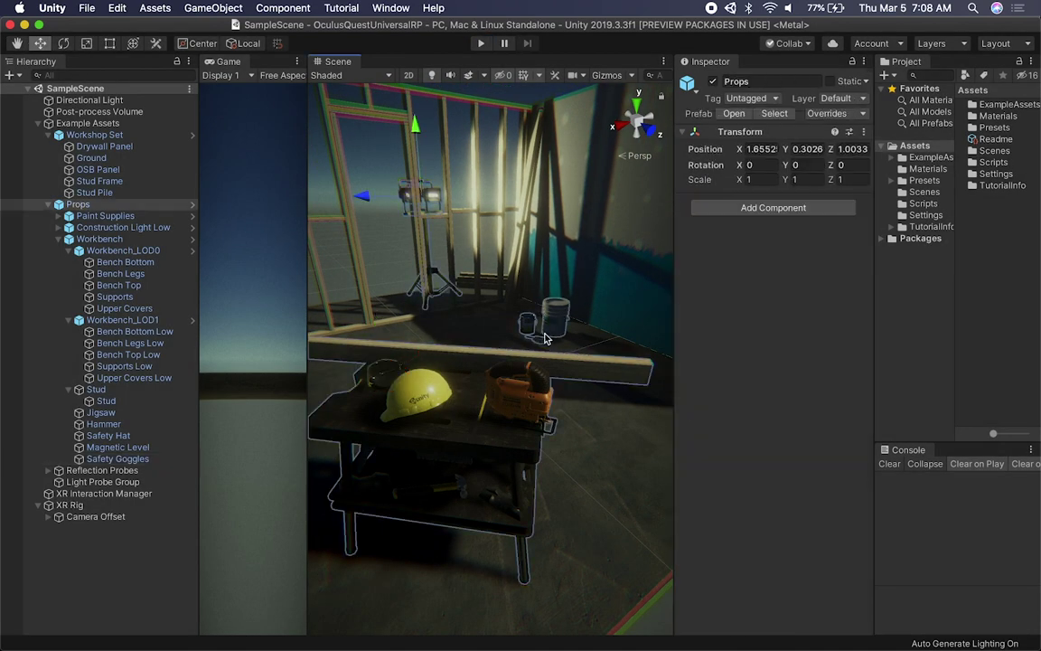
Give the Paint 5G Bucket a Mesh Collider and an XR Grab Interactable.
left_click(549, 333)
key("f")
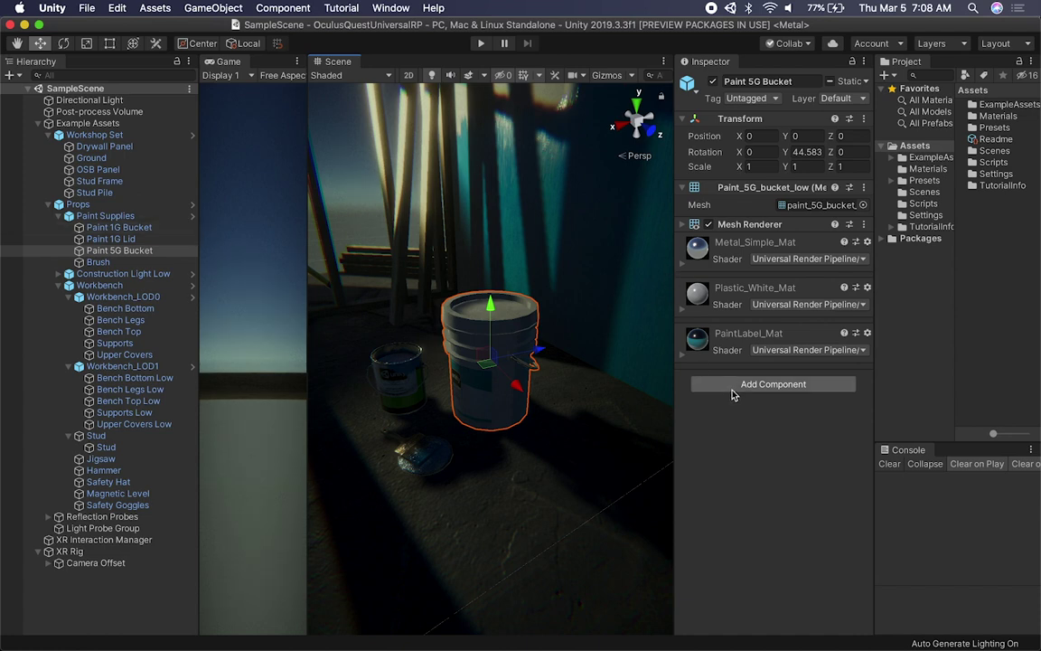
left_click(732, 384)
type("mes")
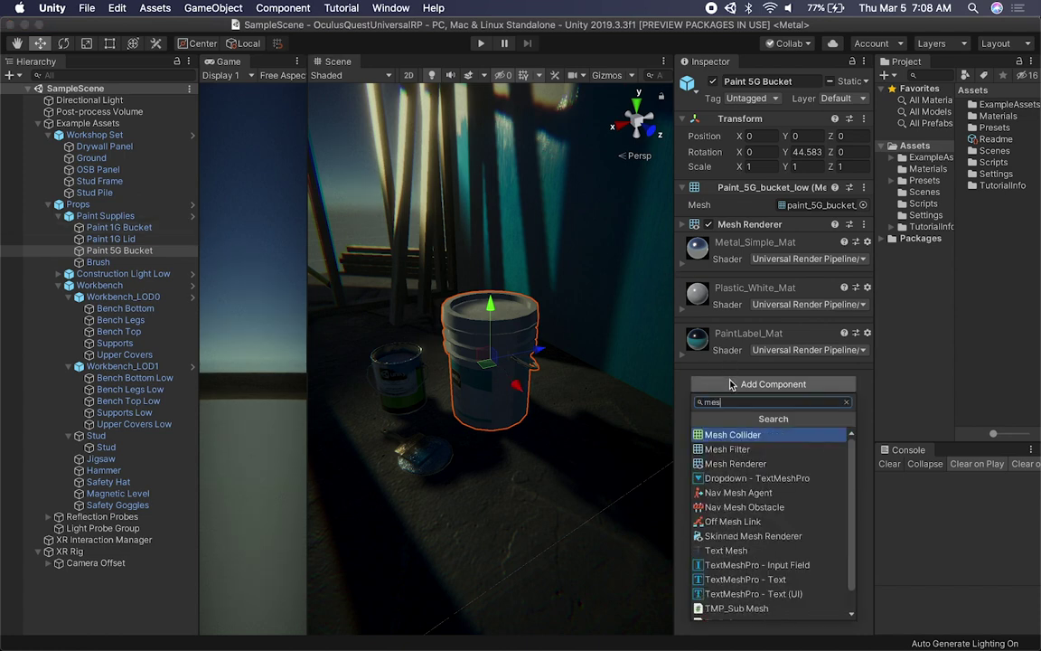
key("Return")
left_click(730, 477)
type("xr")
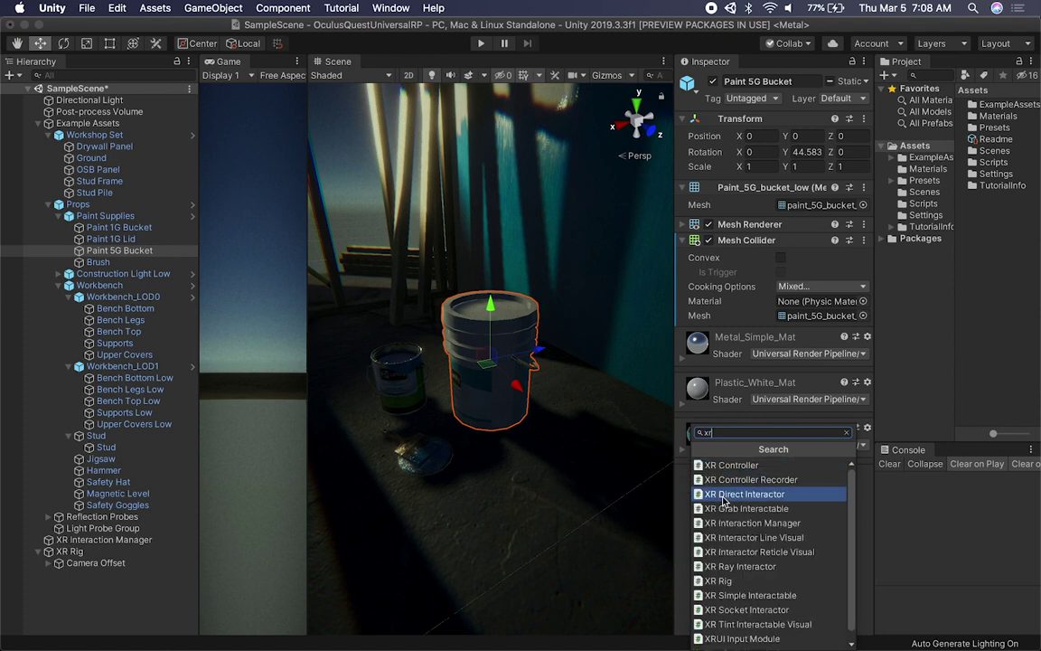
type(" gra")
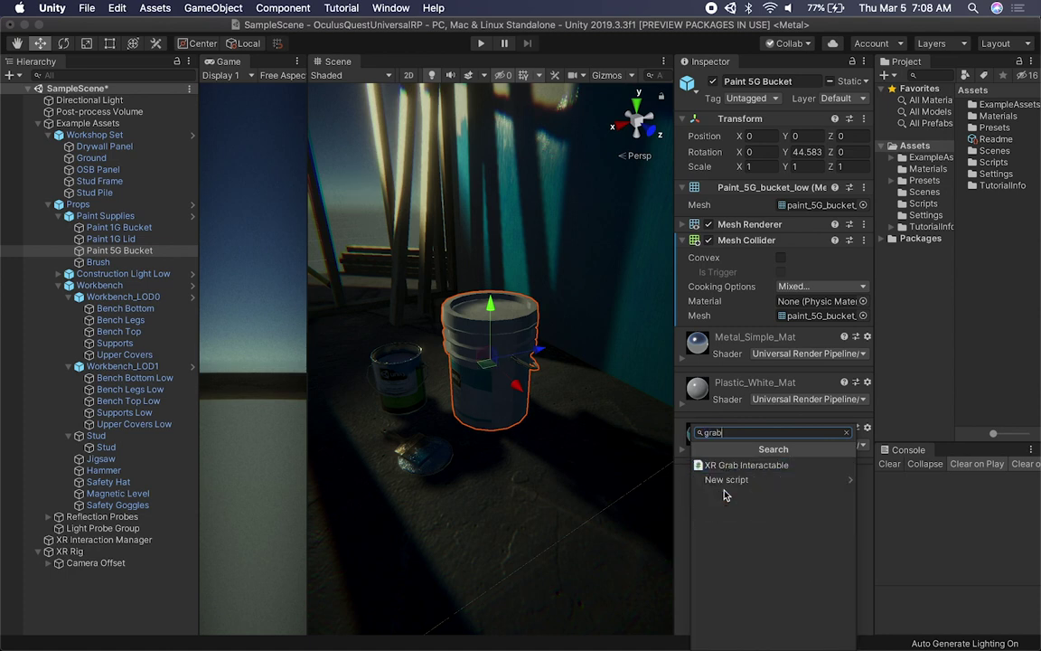
key("Return")
Add a Mesh Collider to the Paint 1G Bucket.
left_click(393, 373)
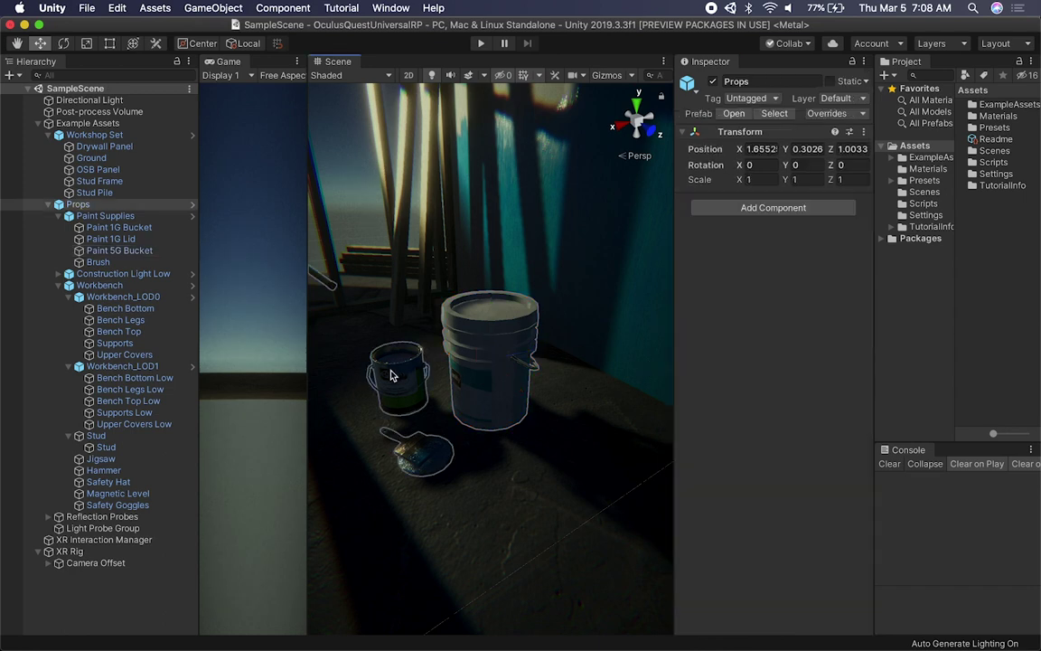
left_click(393, 372)
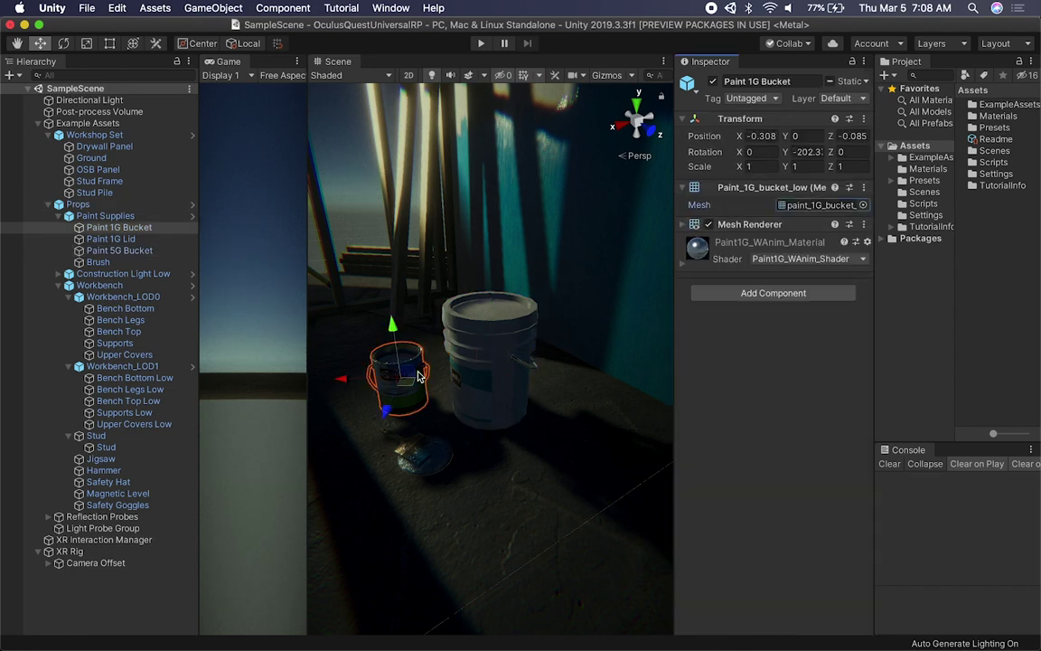
left_click(733, 297)
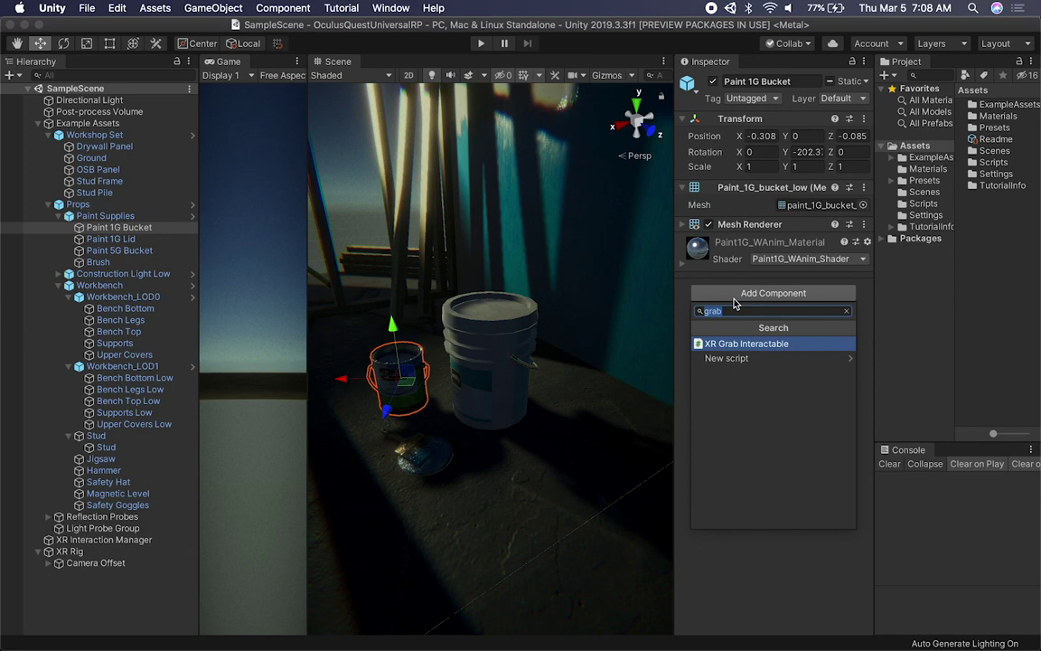
type("mesh")
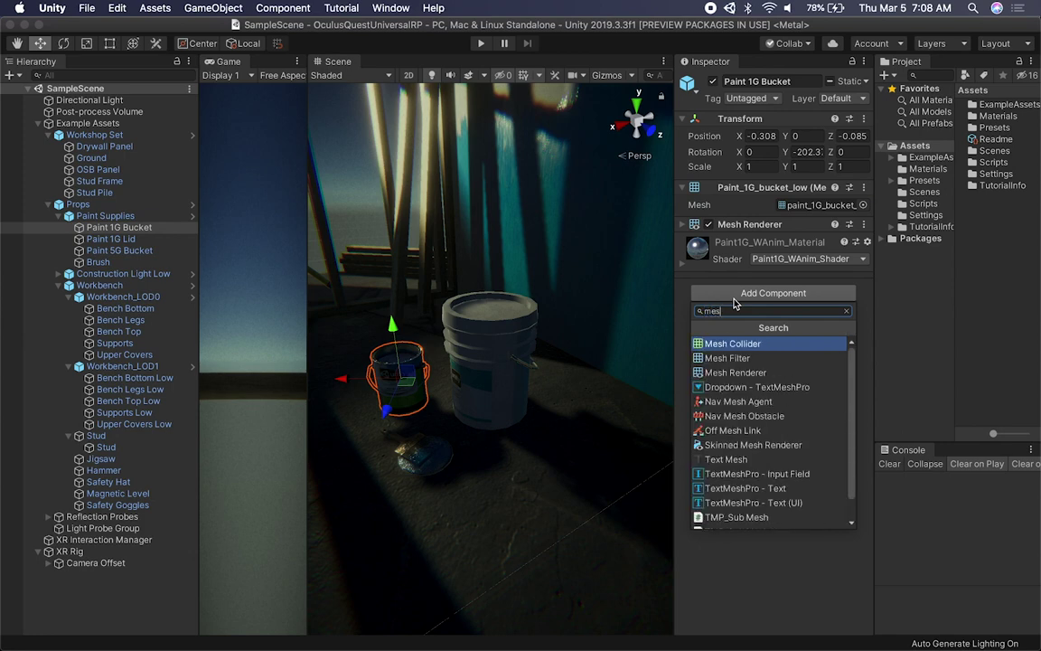
key("Return")
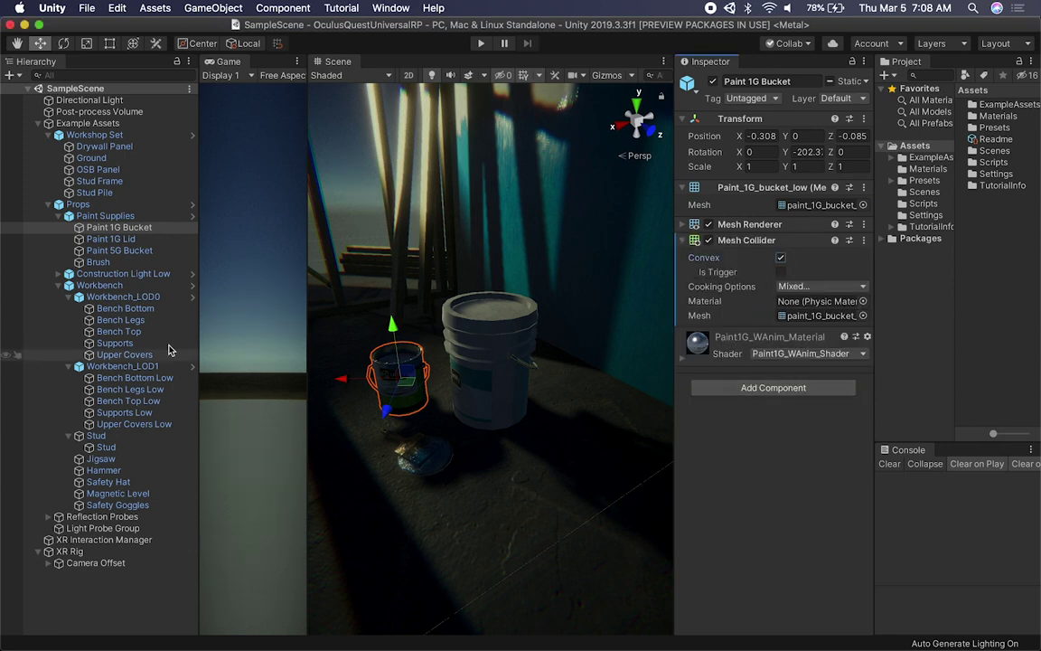
Make the Paint 5G Bucket's Mesh Collider convex.
left_click(109, 239)
left_click(476, 349)
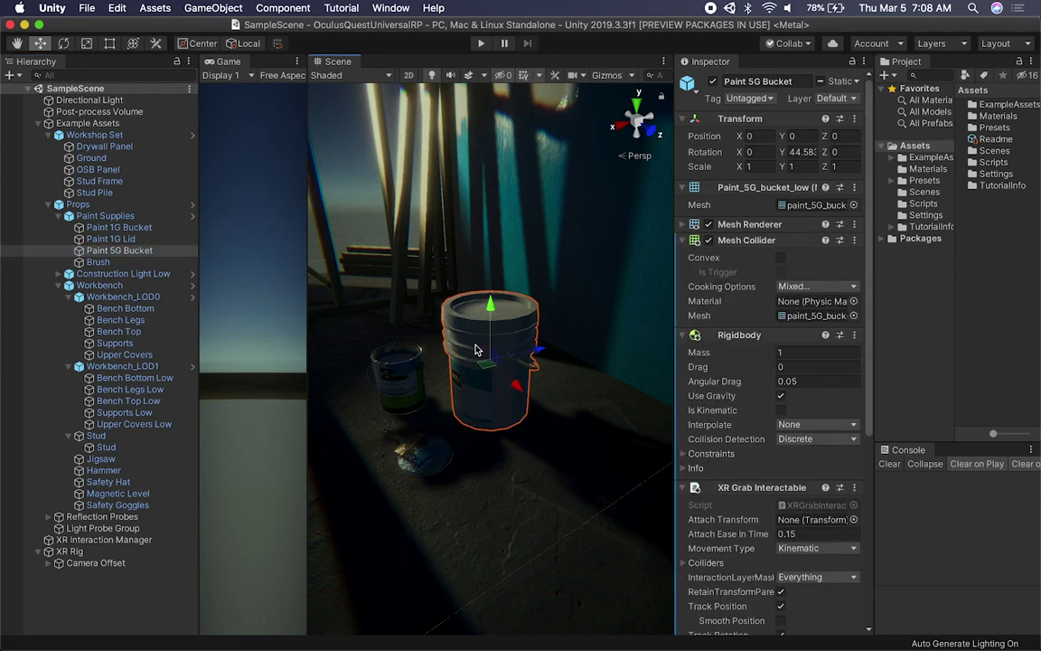
left_click(781, 258)
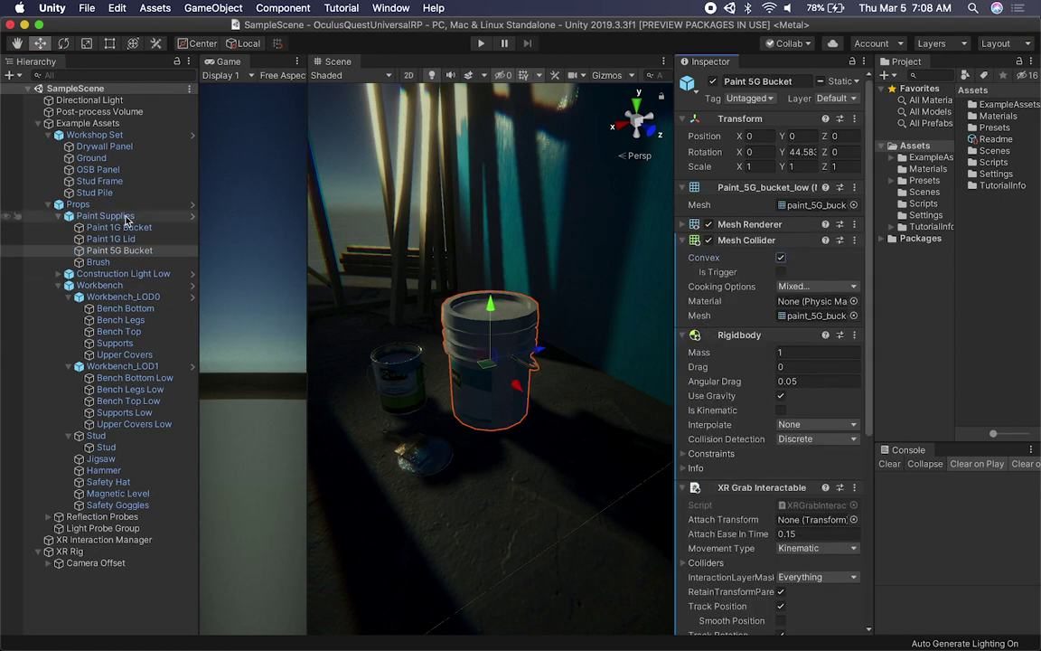
Add an XR Grab Interactable to the Paint 1G Bucket.
left_click(399, 388)
left_click(398, 388)
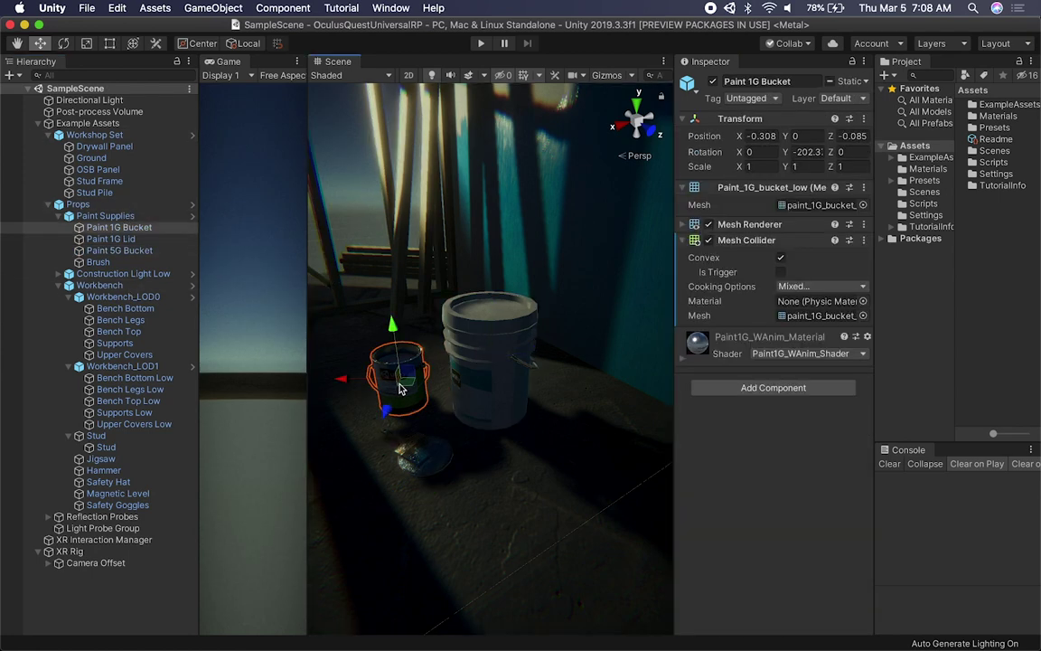
left_click(783, 388)
type("grab")
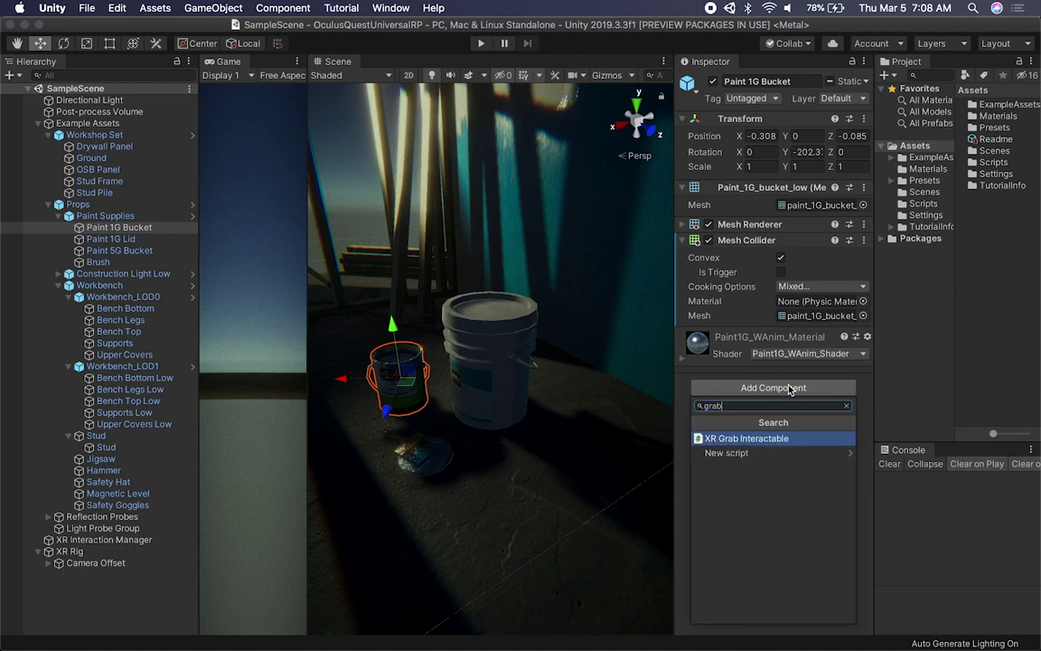
key("Return")
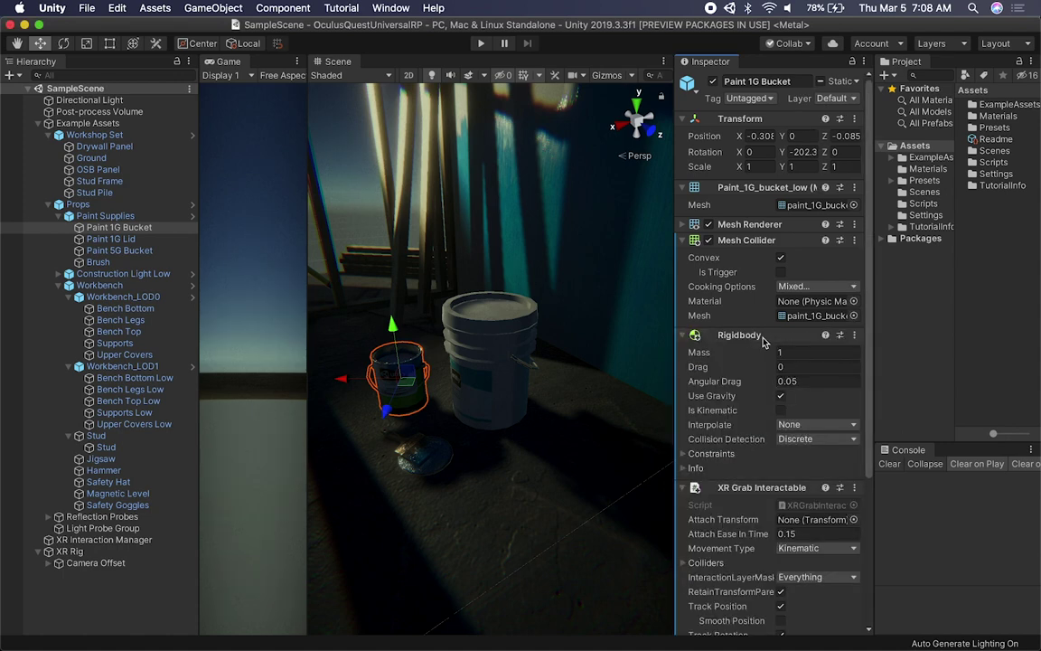
Widen the Game preview beside the Scene view and orbit to see the whole room.
left_click_drag(310, 202, 318, 271)
scroll(460, 357, "down", 5)
left_click_drag(460, 357, 550, 327, "alt")
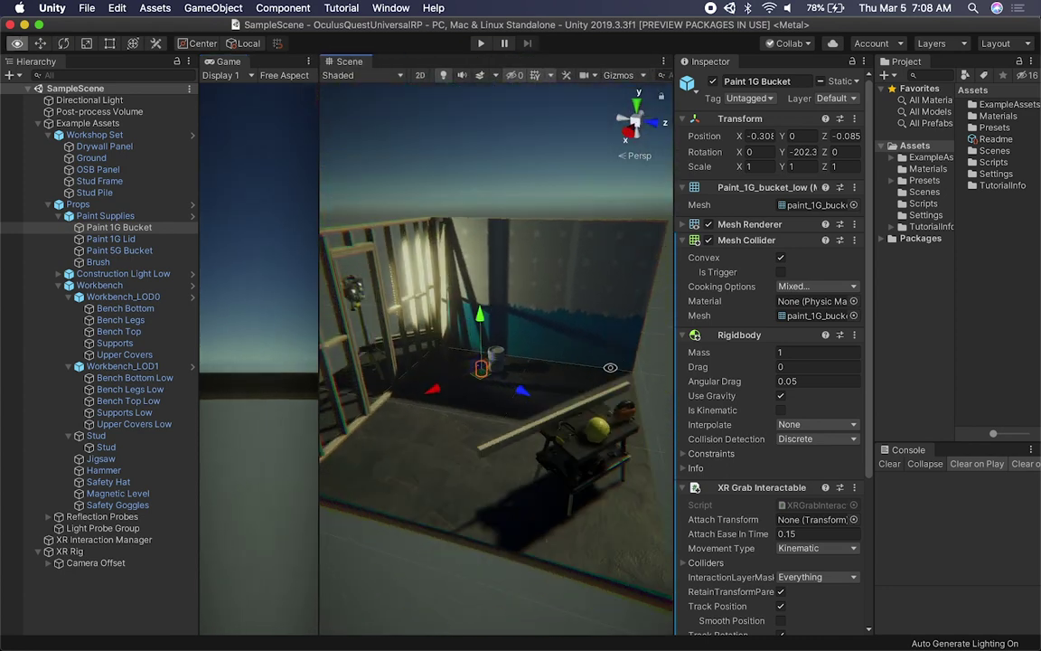
left_click_drag(320, 167, 471, 181)
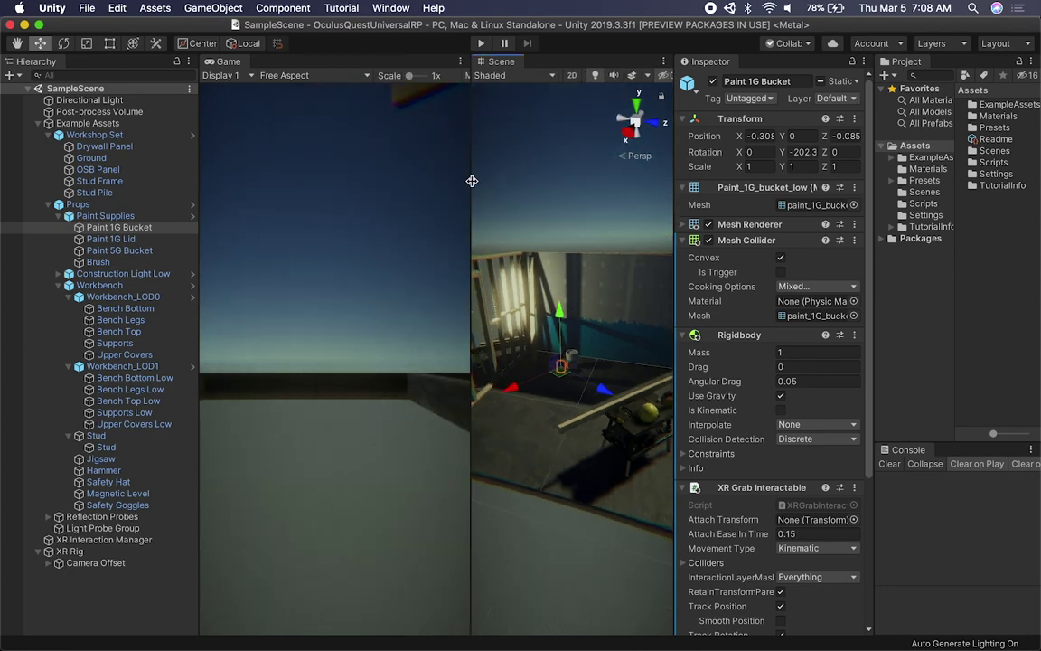
Select Android in File > Build Settings and switch the platform to it.
left_click(87, 9)
left_click(102, 148)
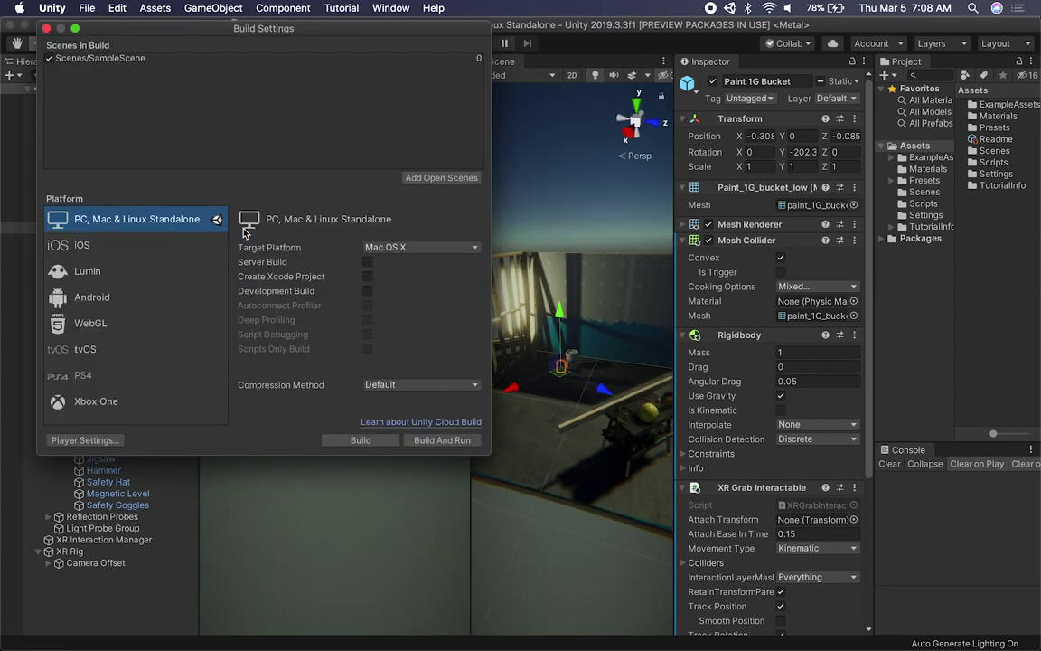
left_click(116, 300)
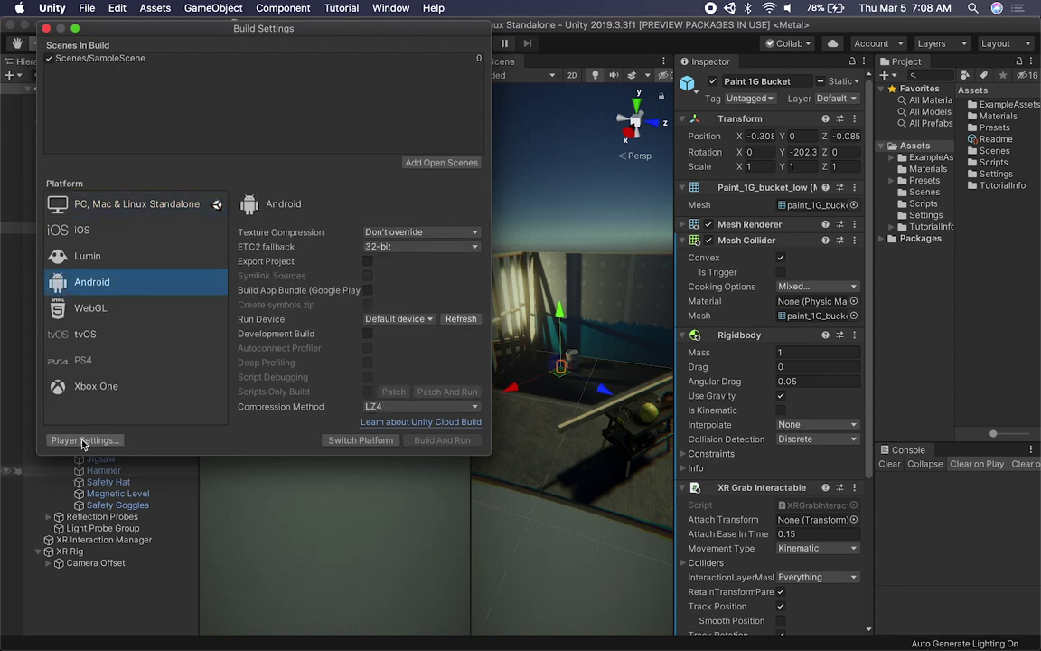
left_click(337, 440)
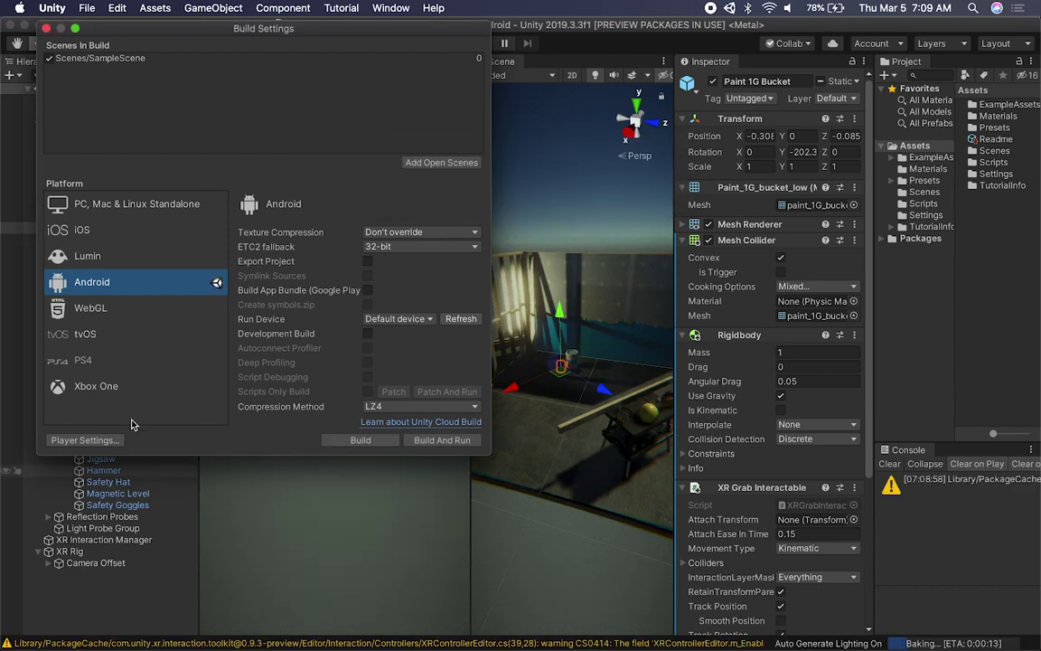
left_click(86, 440)
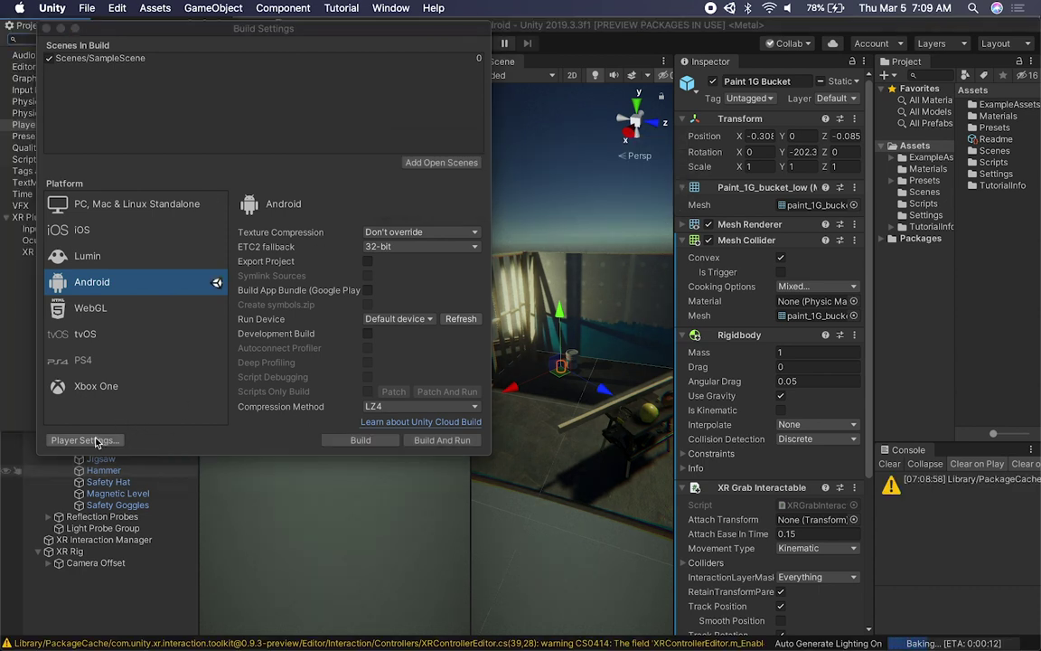
Enlarge Project Settings and delete Vulkan from Player > Other Settings > Graphics APIs.
left_click(47, 28)
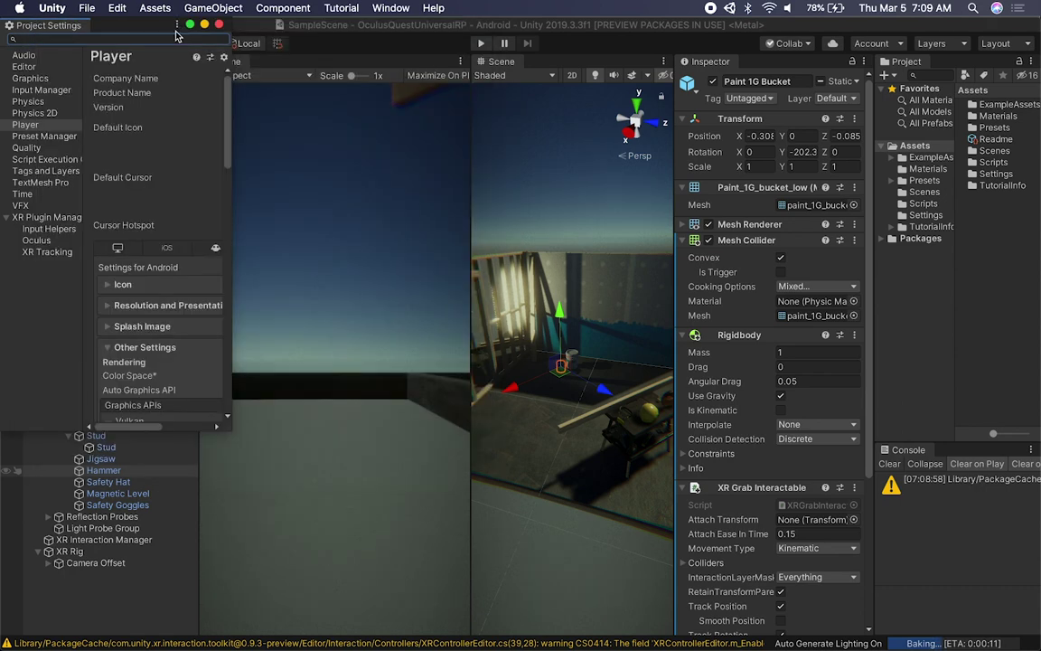
left_click_drag(232, 436, 976, 534)
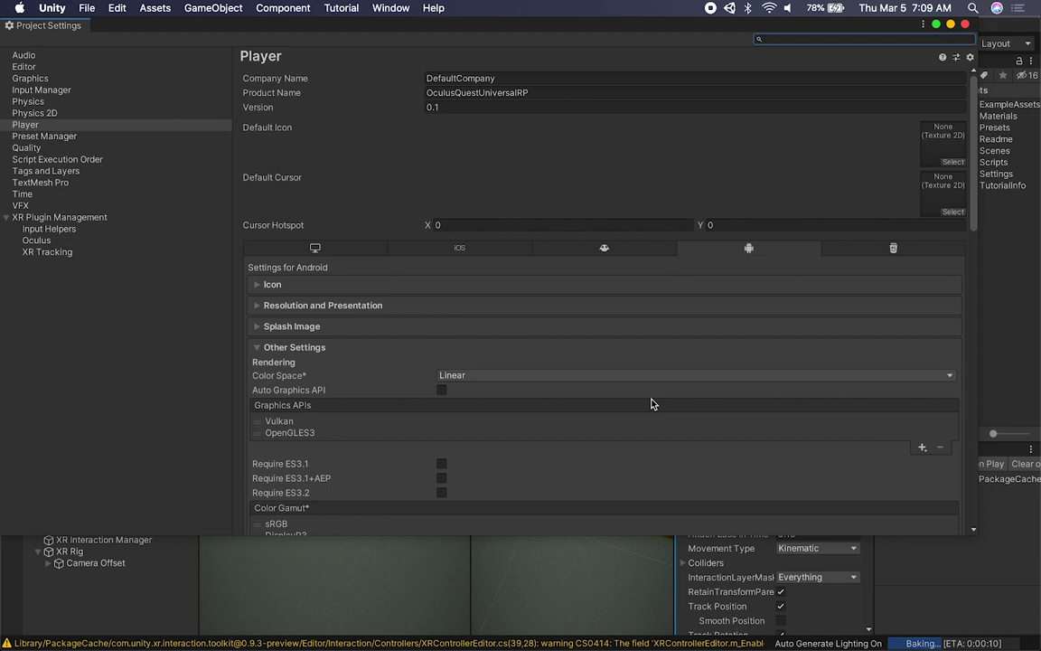
scroll(652, 402, "down", 3)
left_click(289, 305)
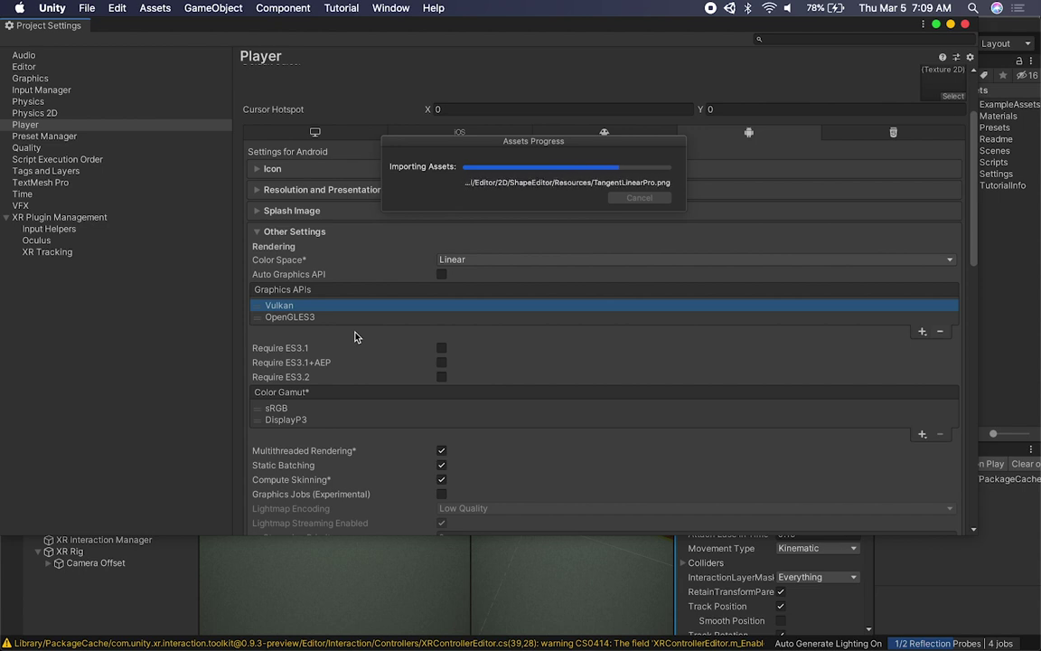
scroll(425, 375, "down", 5)
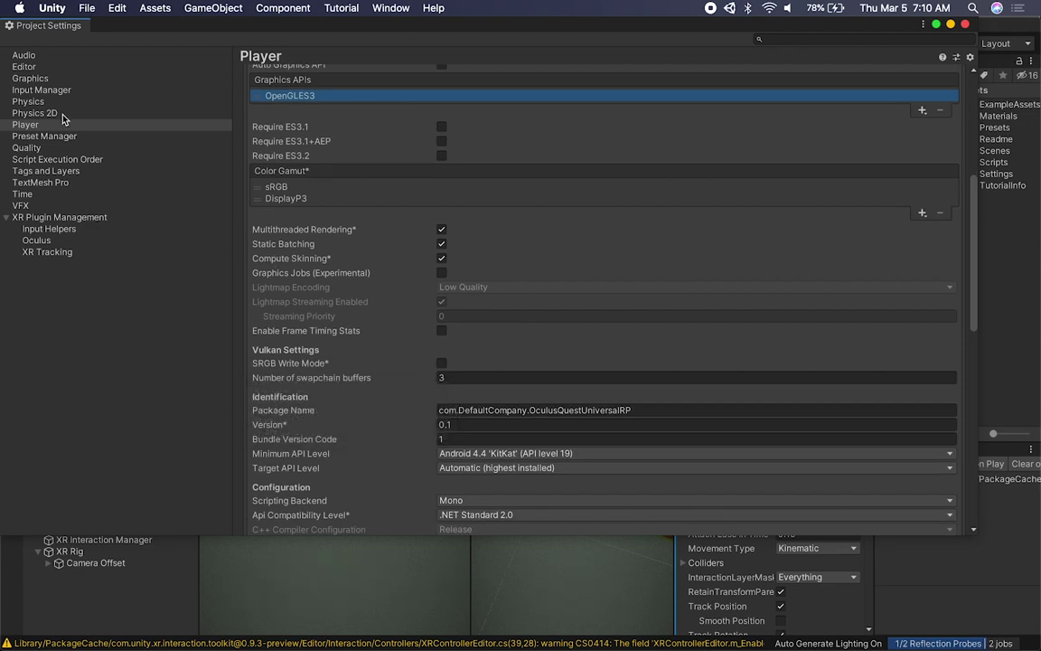
left_click(32, 77)
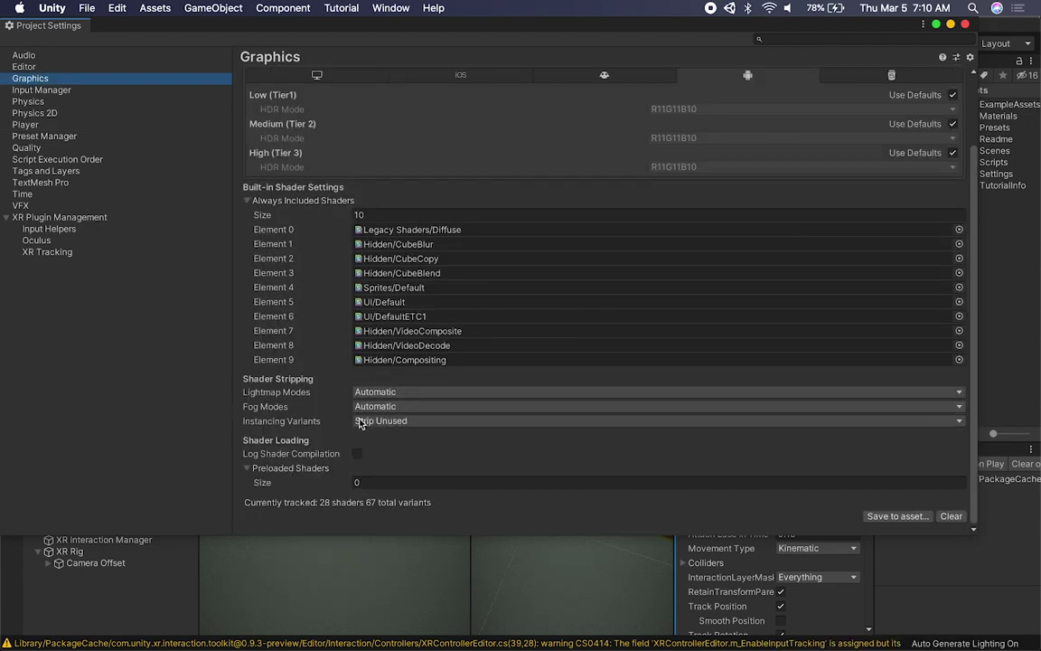
left_click(394, 423)
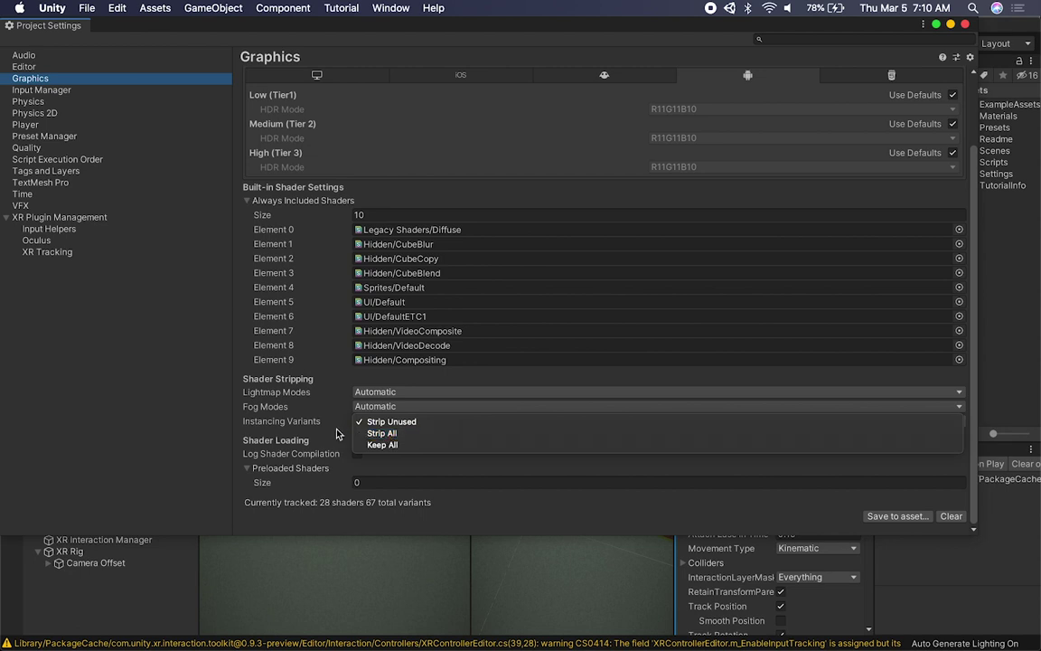
left_click(381, 422)
left_click(372, 421)
left_click(332, 432)
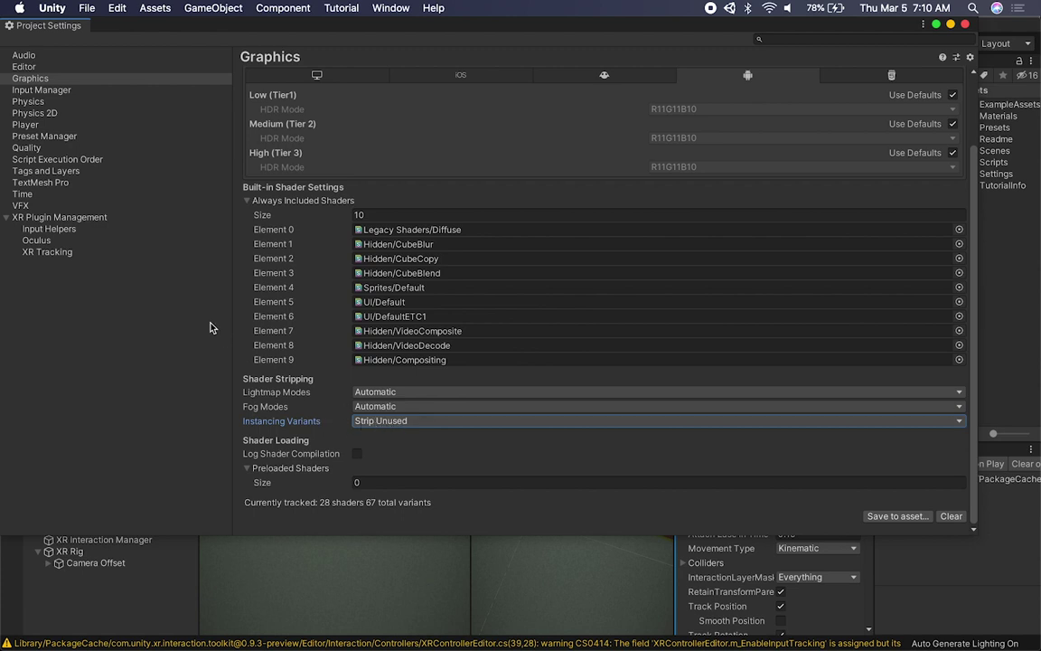
Check the Quality and XR Plugin Management pages, then close Project Settings.
left_click(41, 149)
left_click(45, 218)
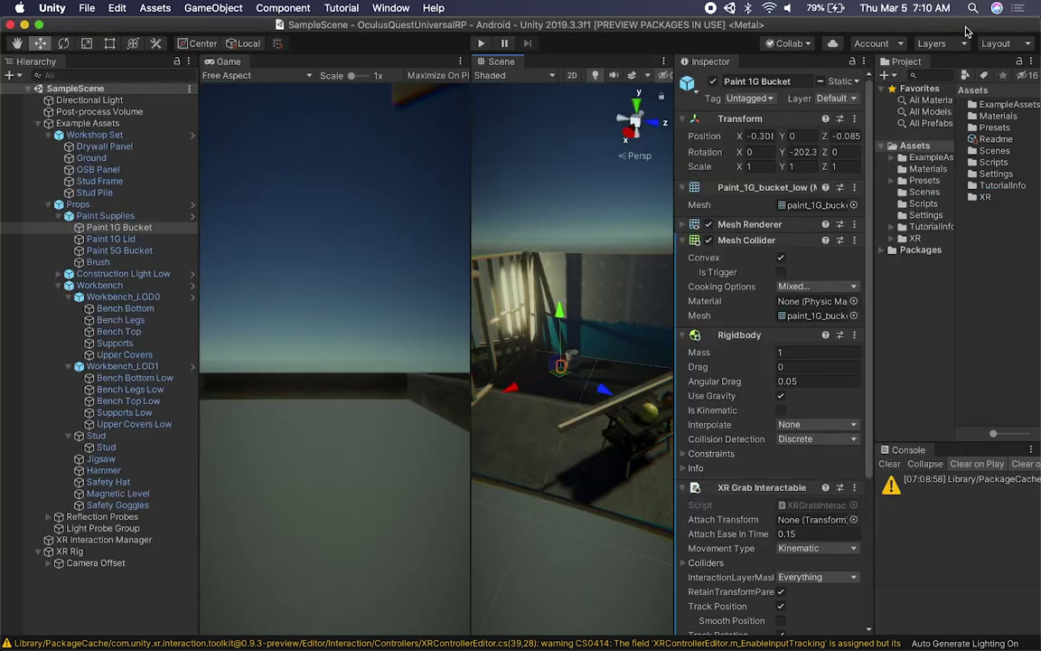
left_click(965, 23)
Dock the Scene view beside the Game view, widen it and orbit around the room.
left_click_drag(469, 232, 351, 226)
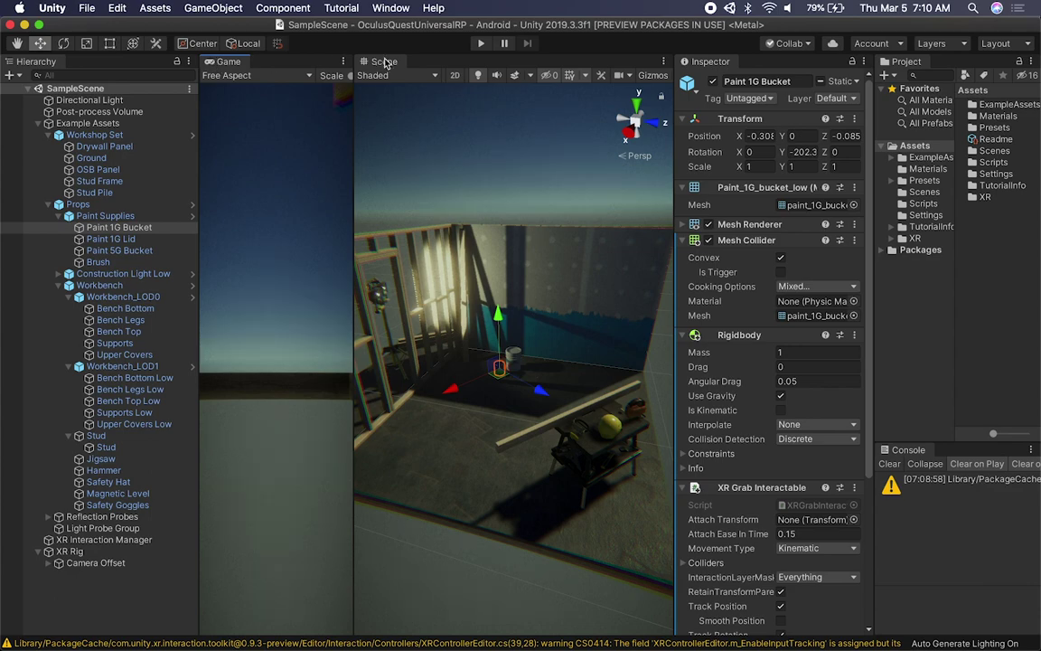
left_click_drag(384, 62, 246, 63)
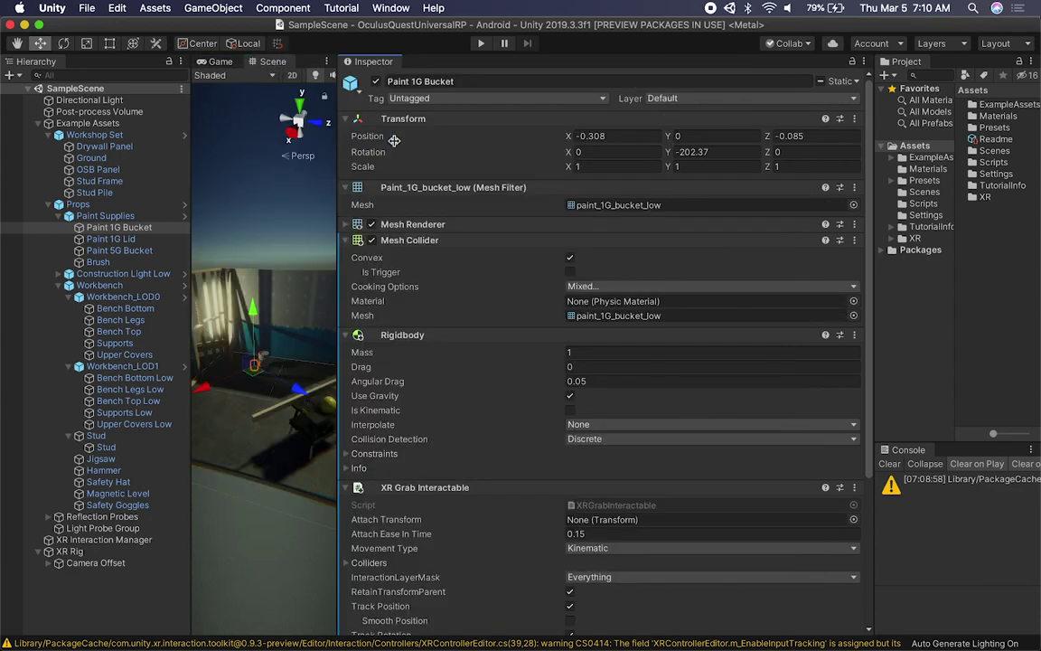
left_click_drag(341, 145, 674, 145)
left_click_drag(436, 312, 389, 380, "alt")
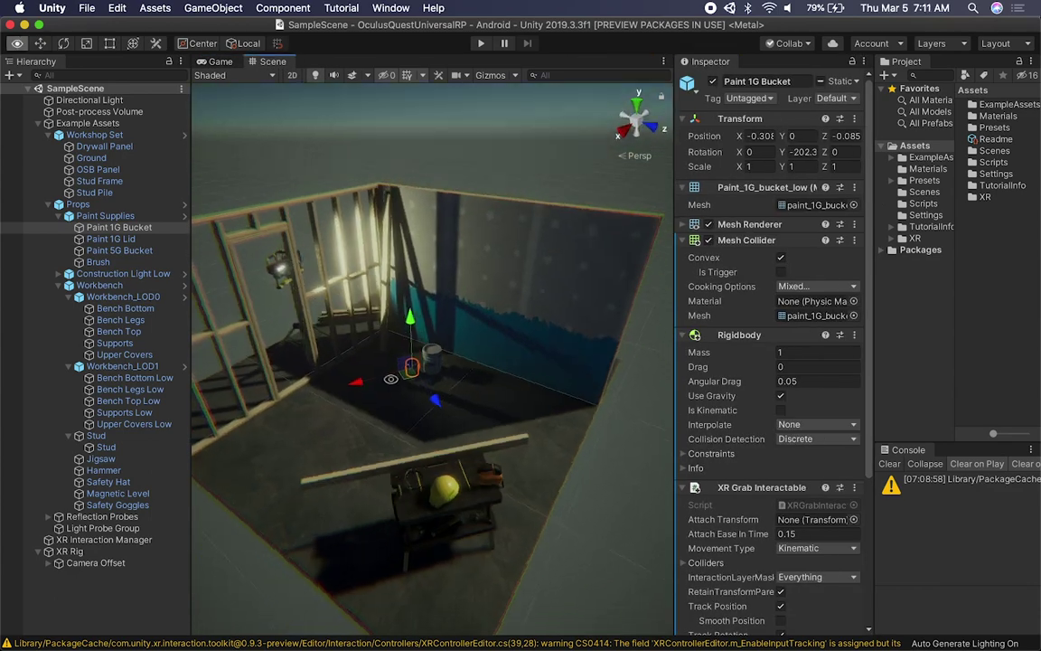
scroll(388, 380, "up", 8)
scroll(442, 377, "down", 8)
middle_click_drag(442, 377, 500, 450)
Set the Run Device to Oculus Quest in Build Settings.
left_click(87, 7)
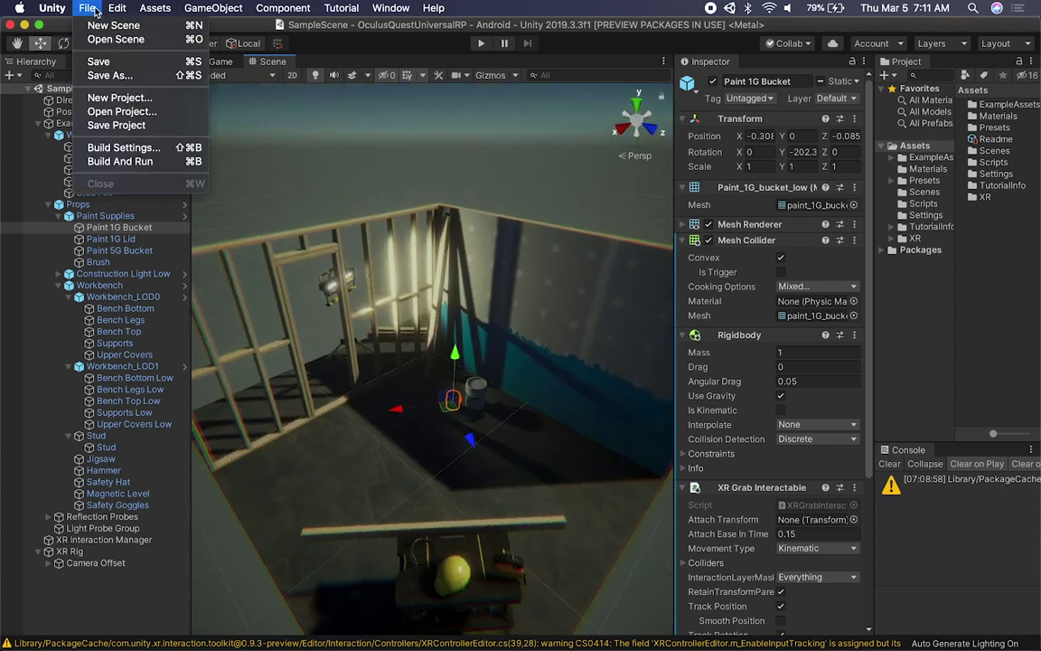
left_click(113, 148)
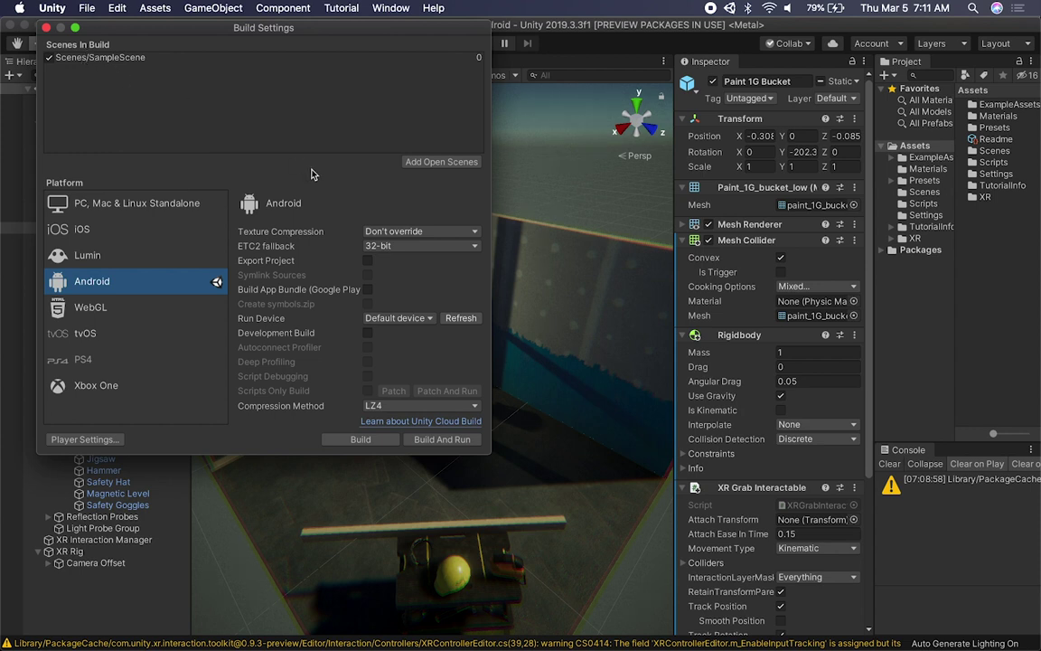
left_click(427, 322)
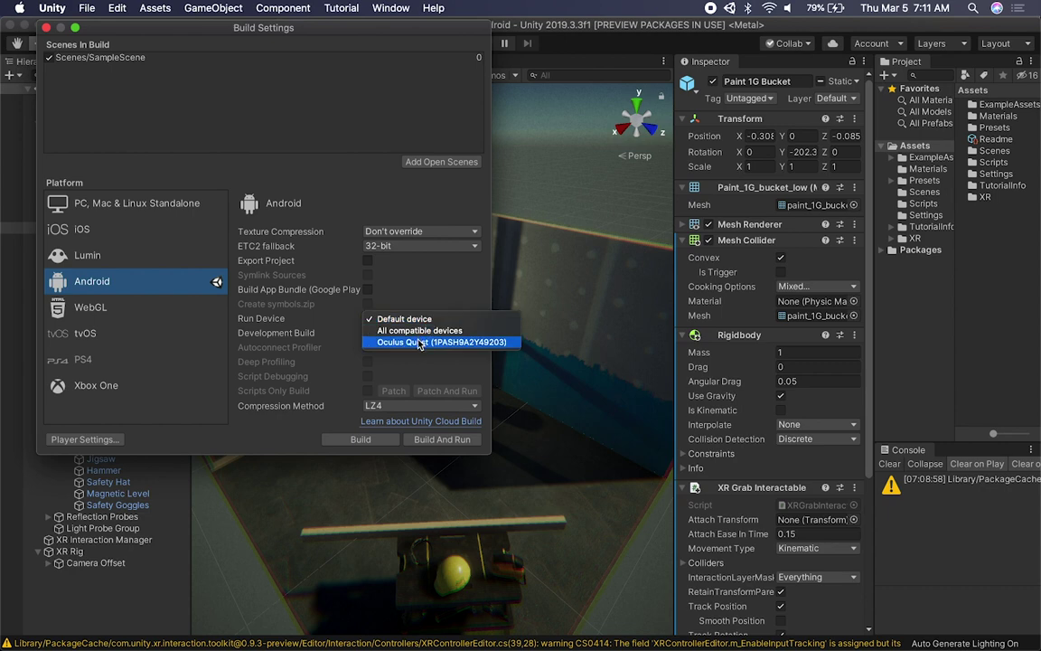
left_click(419, 341)
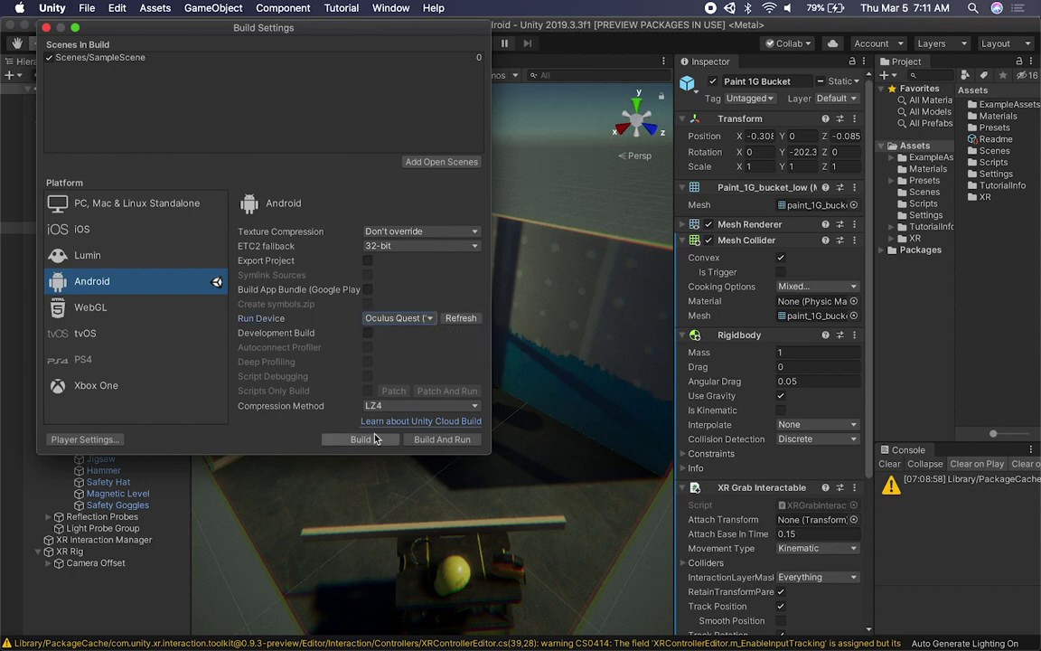
Build and run, saving the build as OculusTest on the Desktop.
left_click(444, 440)
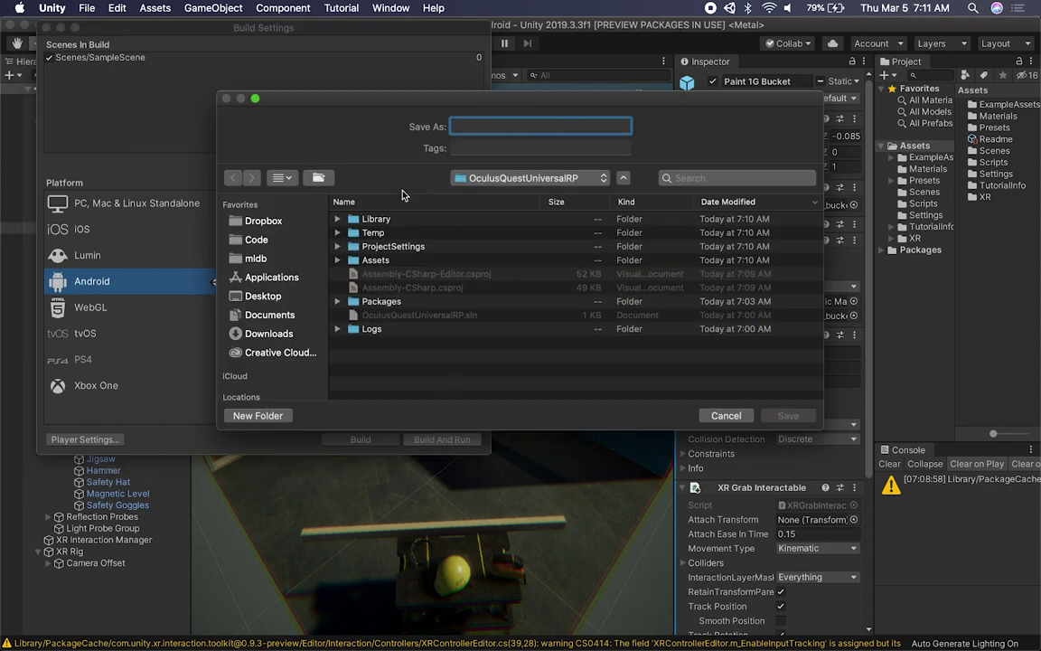
left_click(263, 295)
type("O")
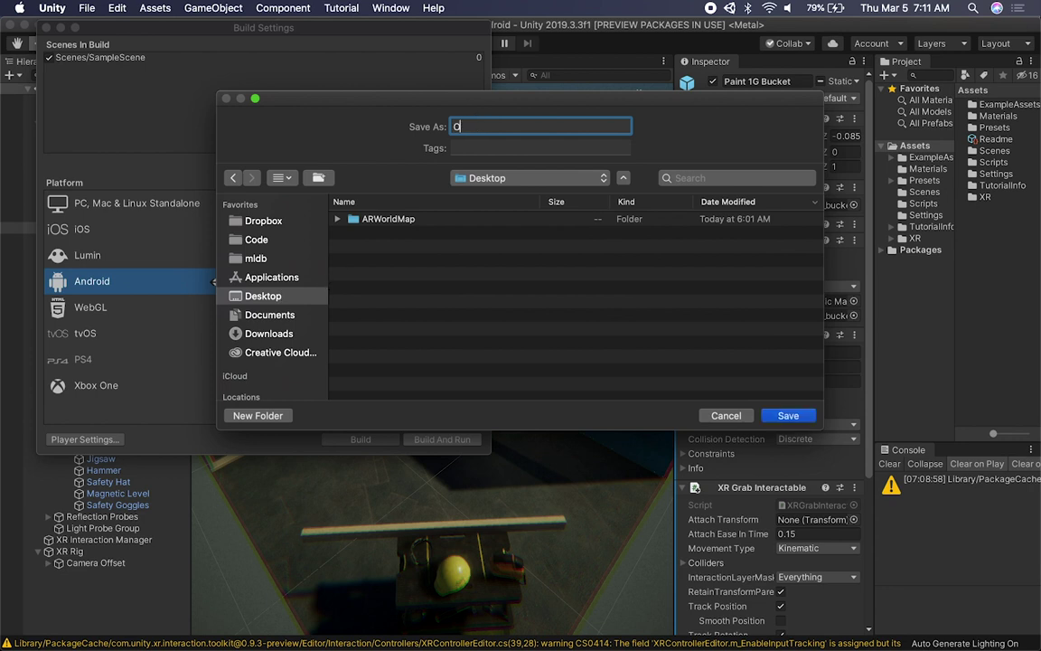
type("culusTest")
key("Return")
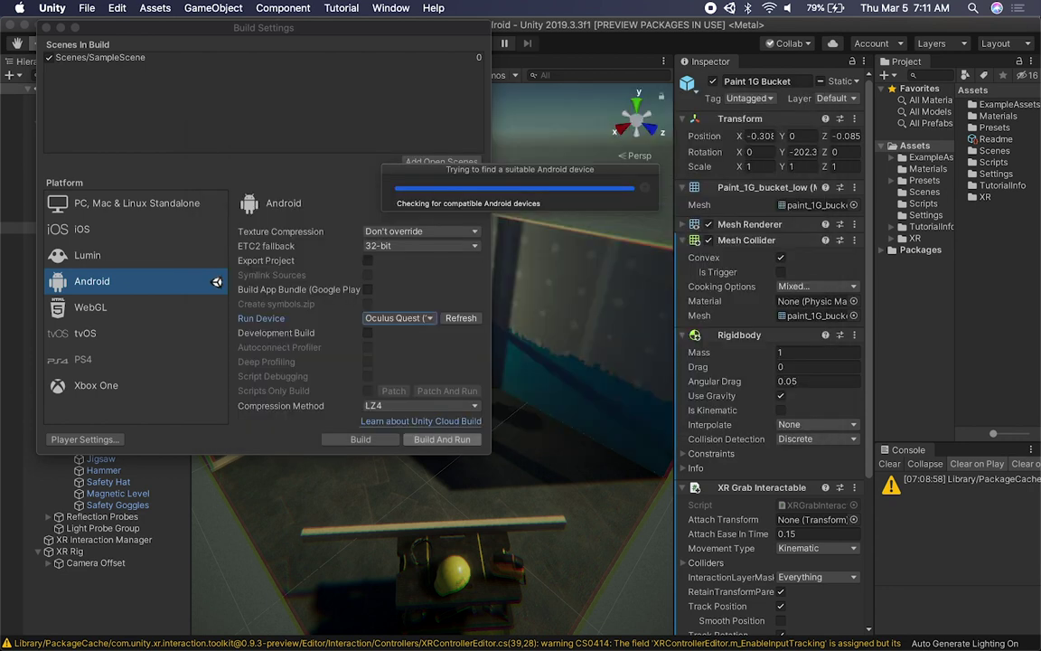